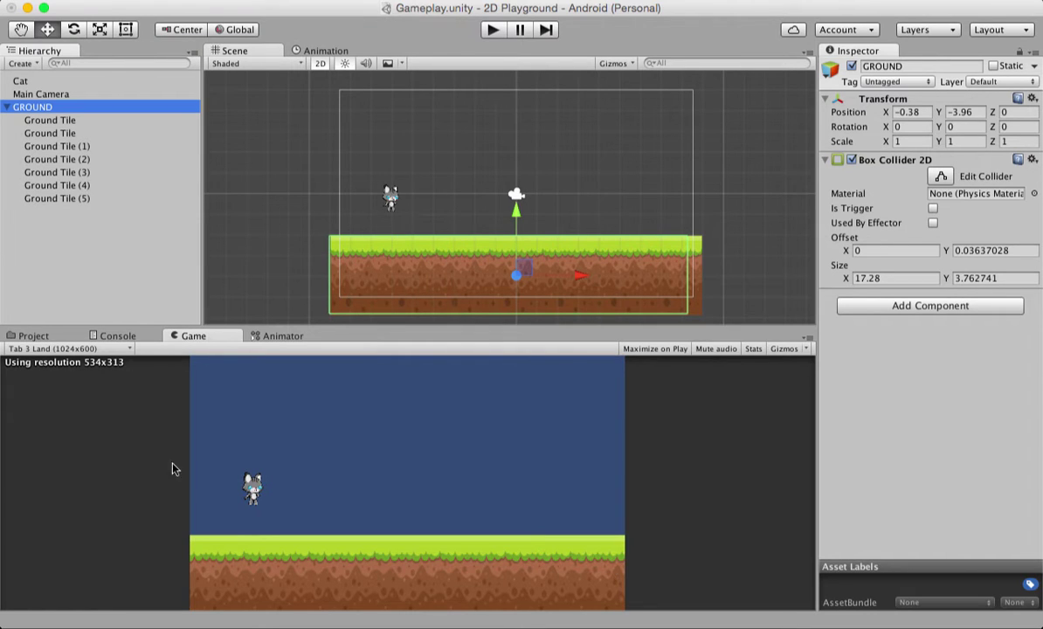
pyautogui.click(40, 336)
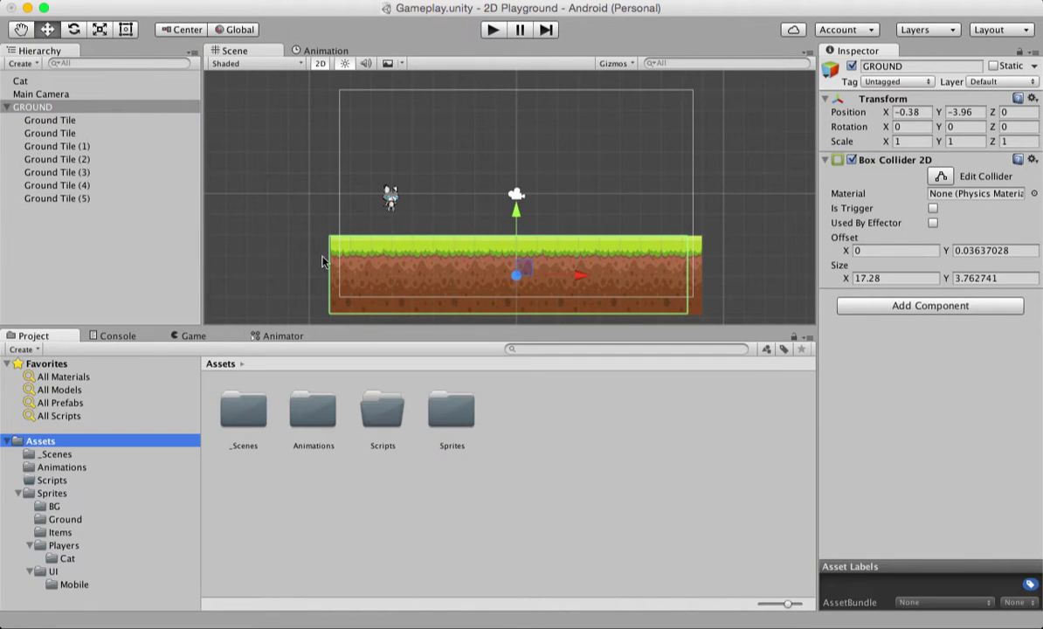
pyautogui.click(194, 336)
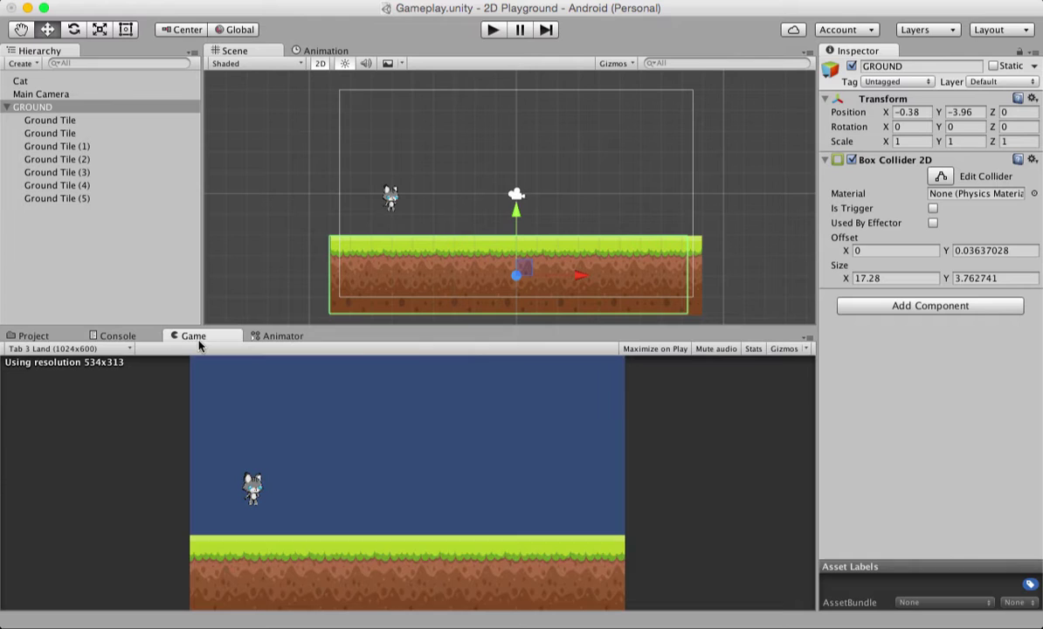
pyautogui.click(45, 349)
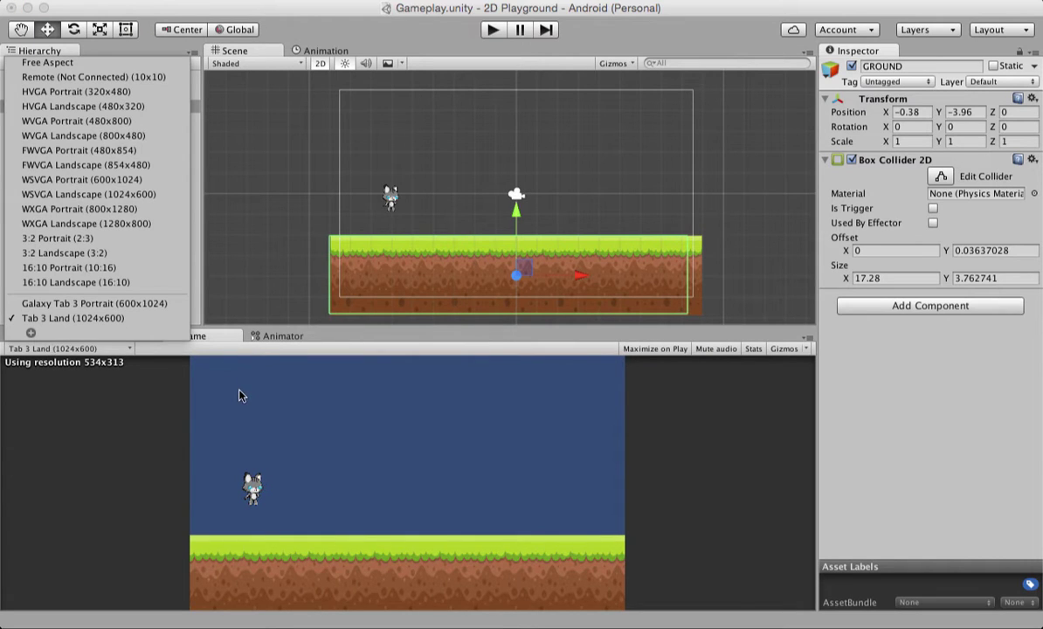
pyautogui.click(238, 392)
# Add the BG sprite from the Sprites/BG folder to the scene, centred behind the cat above the ground
pyautogui.click(35, 336)
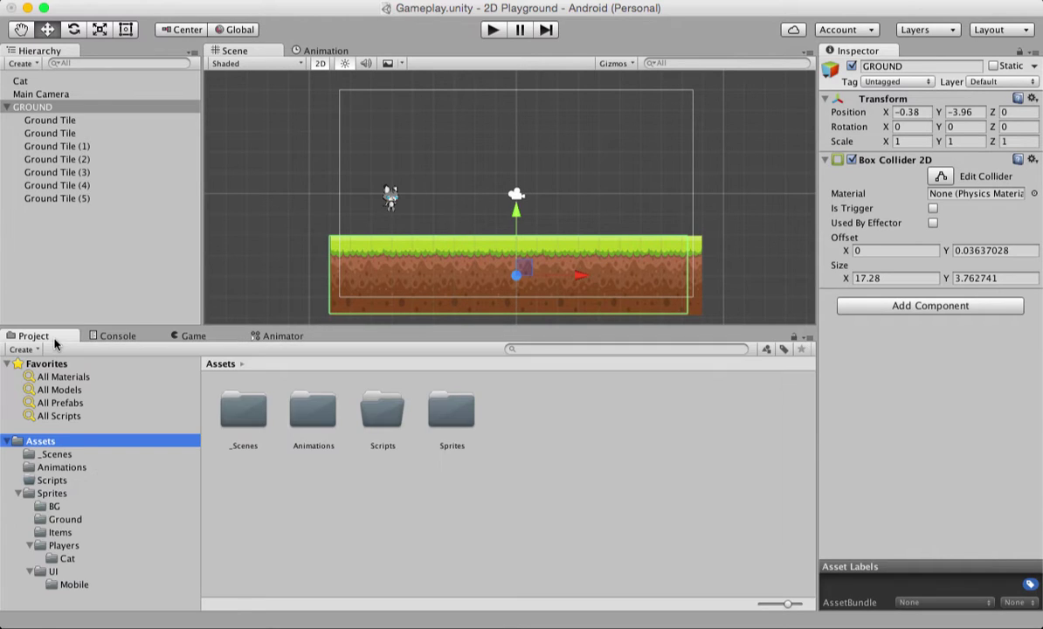
pyautogui.click(59, 505)
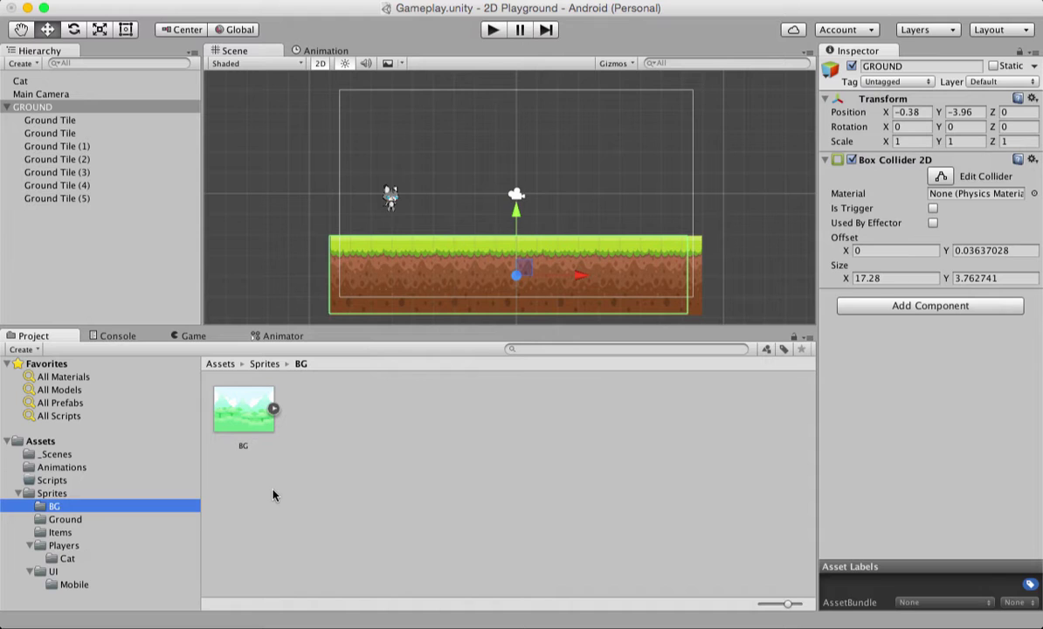
pyautogui.click(241, 428)
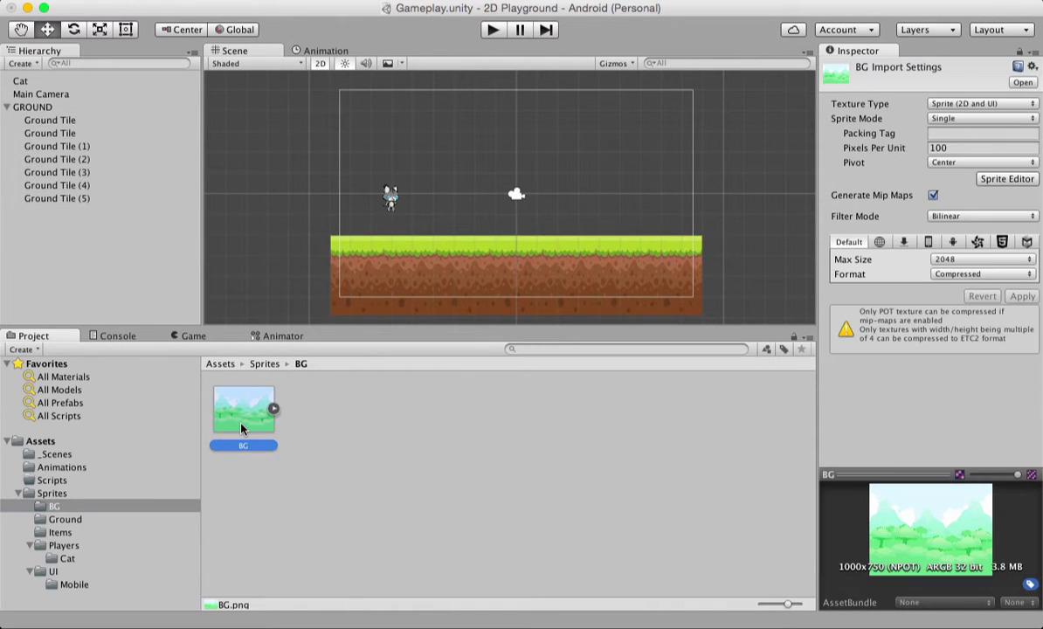
pyautogui.moveTo(241, 428); pyautogui.dragTo(515, 169)
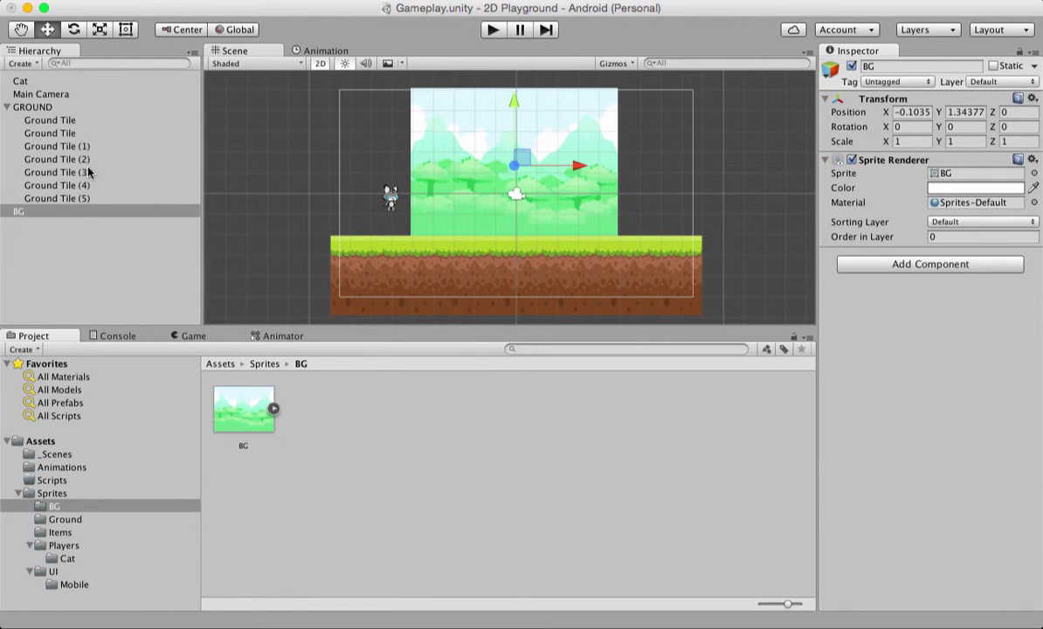
pyautogui.click(44, 213)
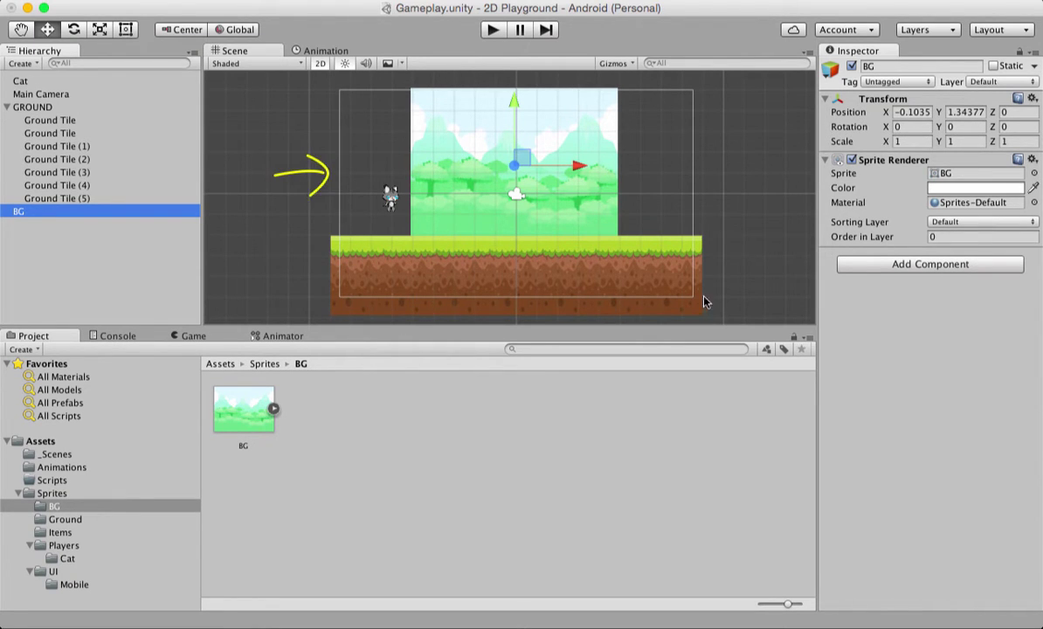
# Scale the background to X 2 and Y 1.7, and move it to about X 0.25, Y 0.16 to fill the camera frame
pyautogui.click(193, 338)
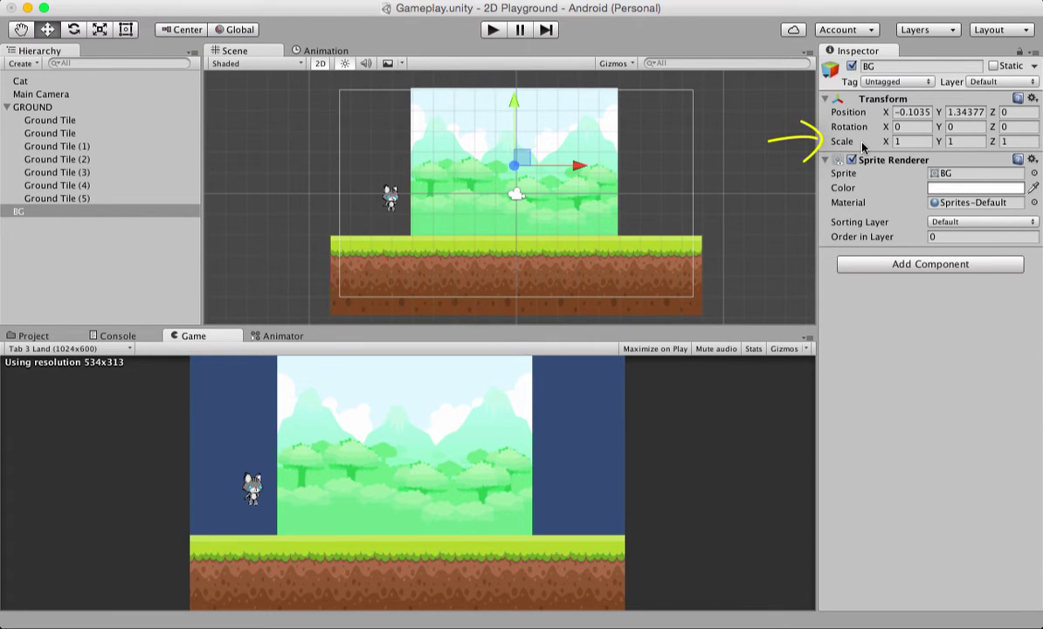
pyautogui.click(905, 141)
pyautogui.write('2')
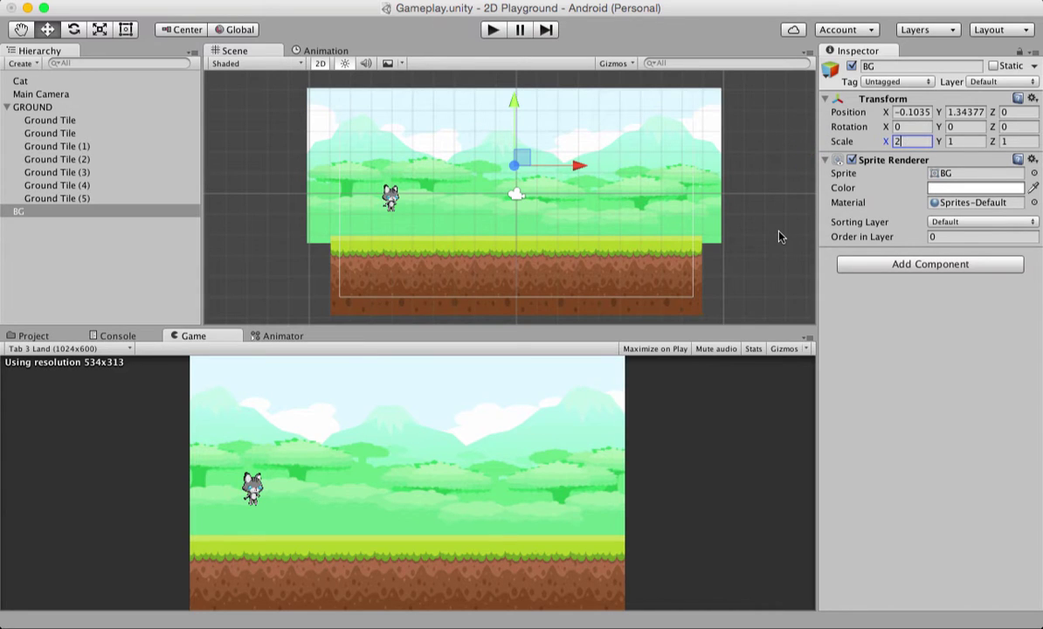
pyautogui.click(974, 141)
pyautogui.write('1.7')
pyautogui.moveTo(513, 131); pyautogui.dragTo(514, 155)
pyautogui.moveTo(580, 190); pyautogui.dragTo(587, 192)
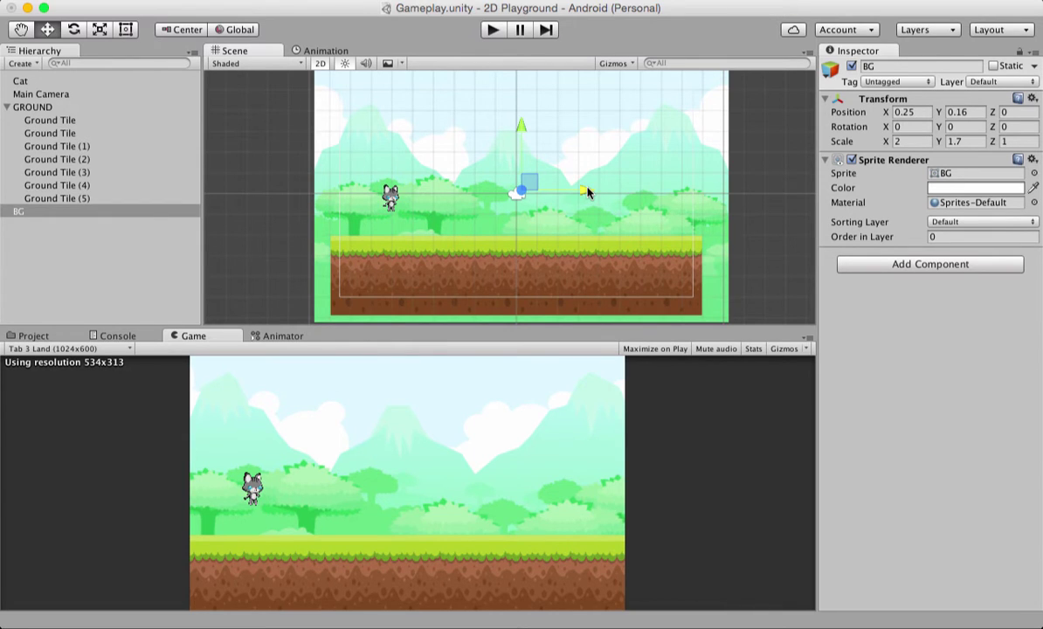
pyautogui.scroll(-2, 587, 192)
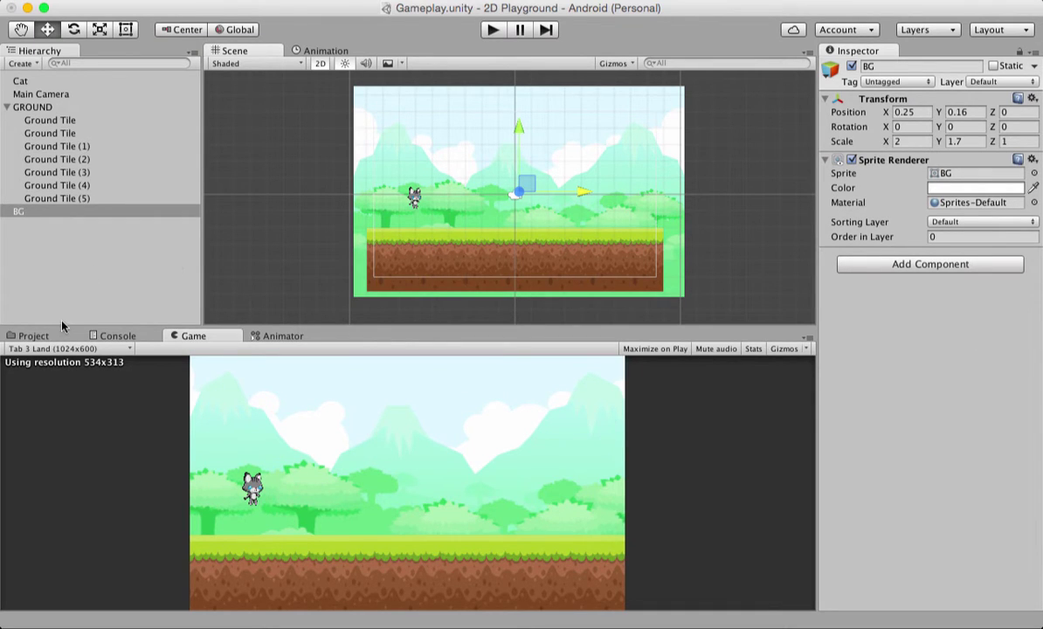
# Add the Crate sprite from the Sprites/Items folder to the scene and reset its transform
pyautogui.click(34, 337)
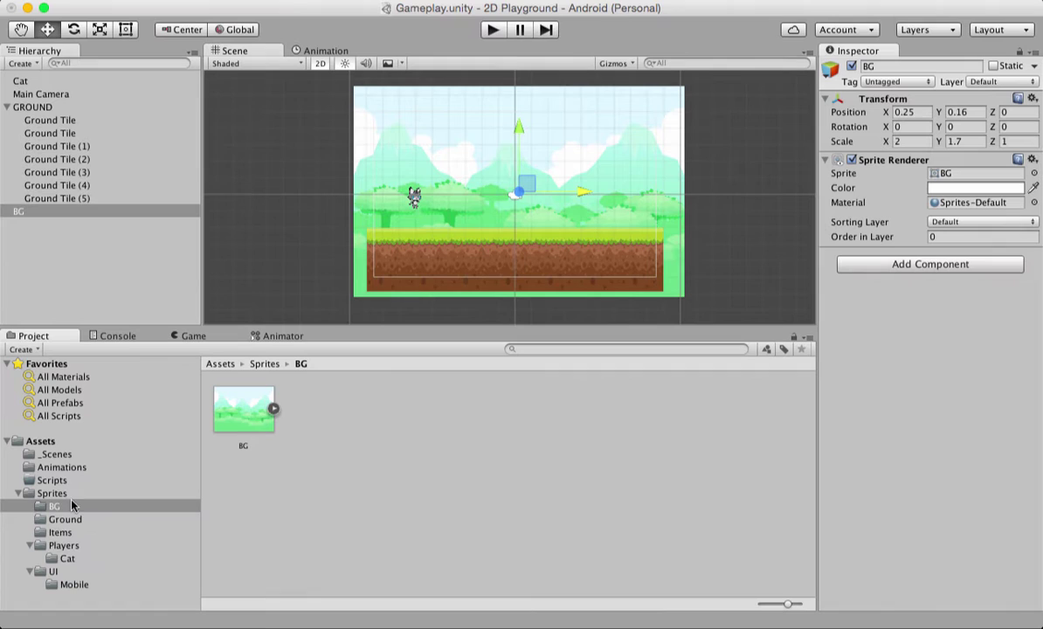
pyautogui.click(77, 534)
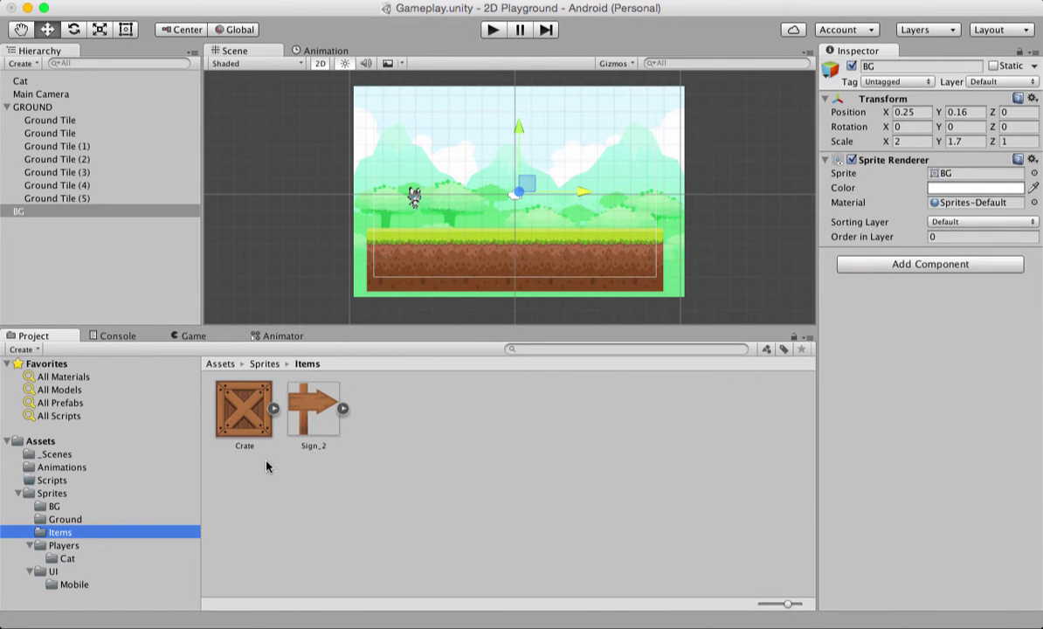
pyautogui.moveTo(245, 409); pyautogui.dragTo(466, 196)
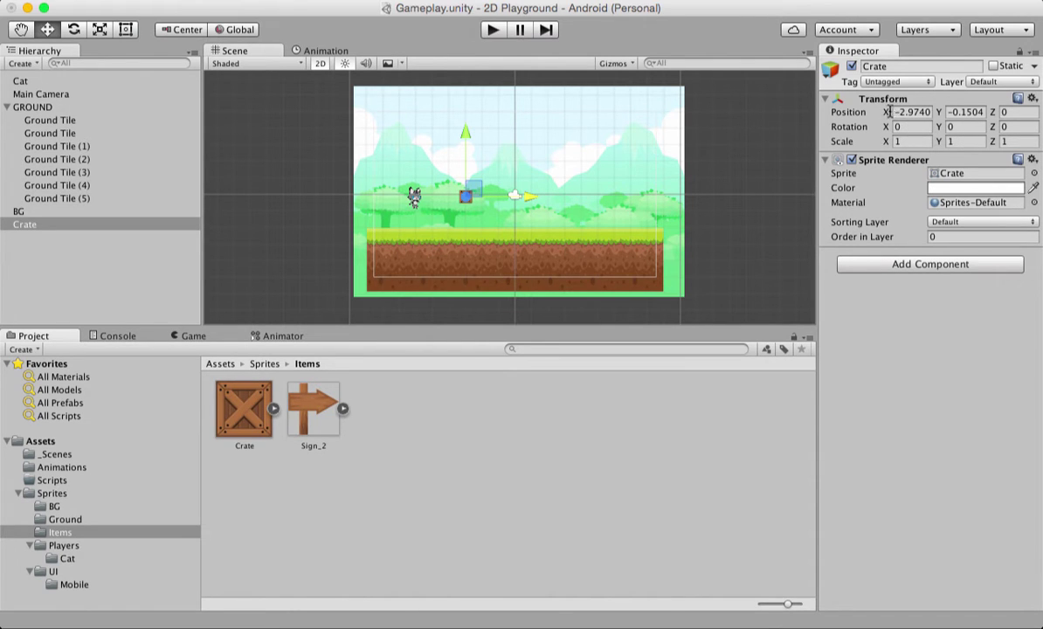
pyautogui.click(1032, 101)
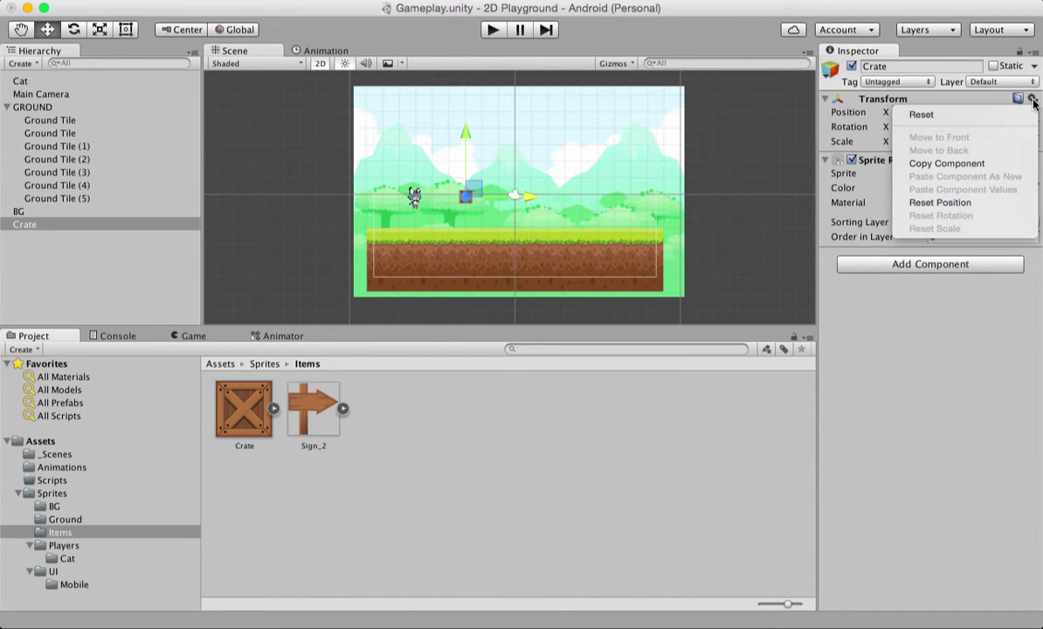
pyautogui.click(982, 111)
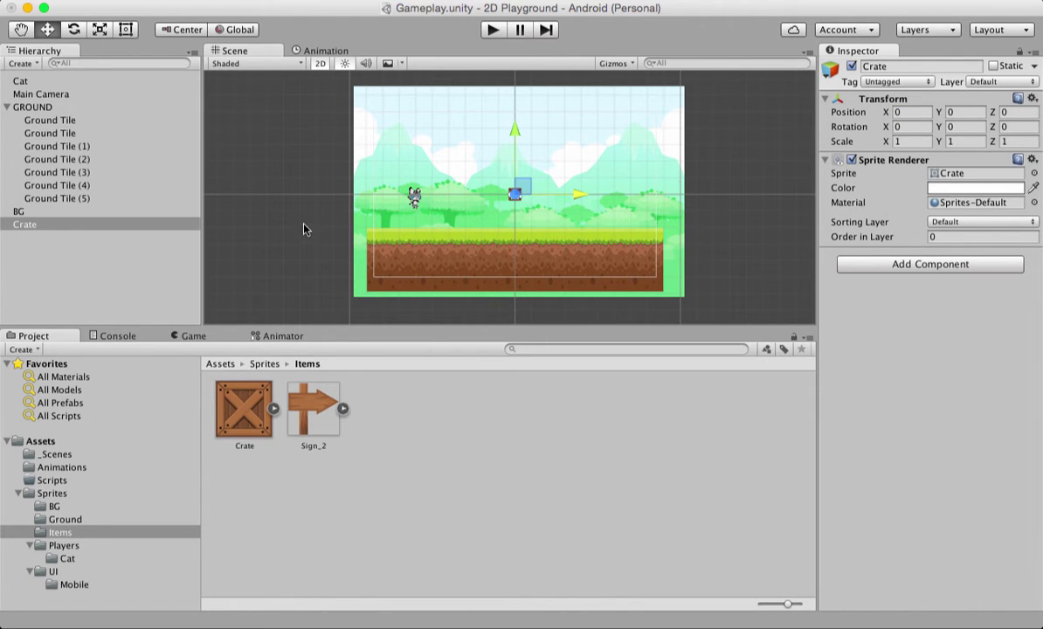
# Inspect the crate up close in the scene and compare its placement with the cat and the ground
pyautogui.doubleClick(66, 226)
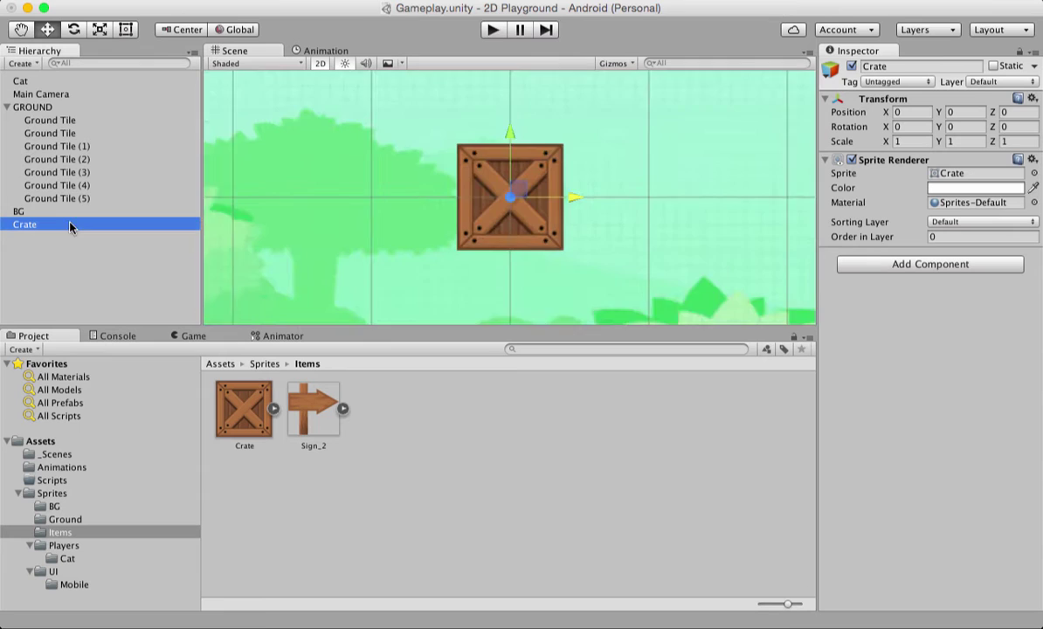
pyautogui.scroll(-5, 386, 225)
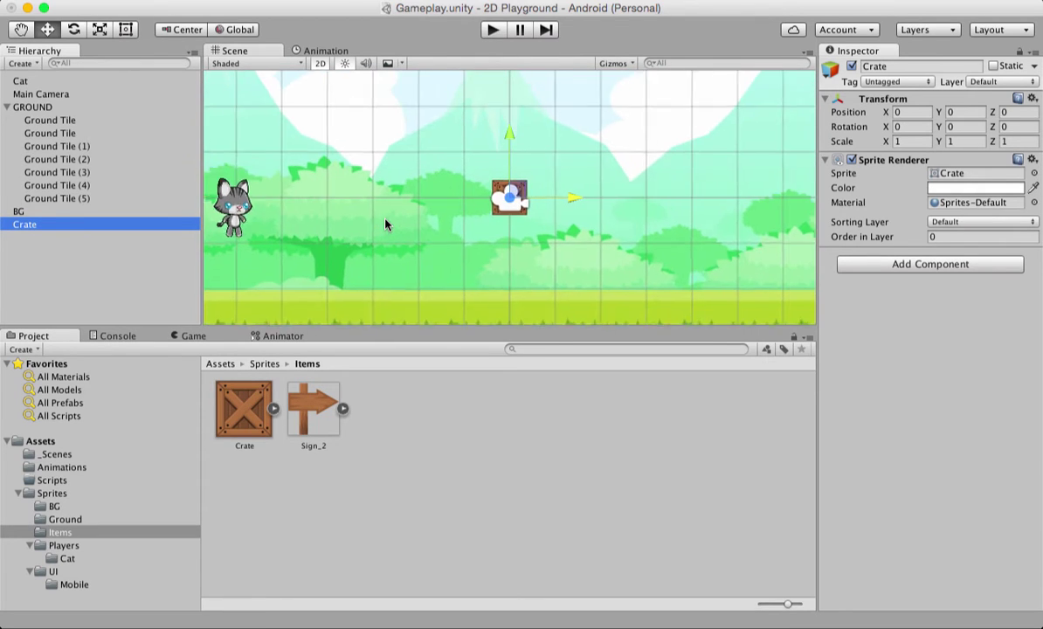
pyautogui.scroll(5, 385, 225)
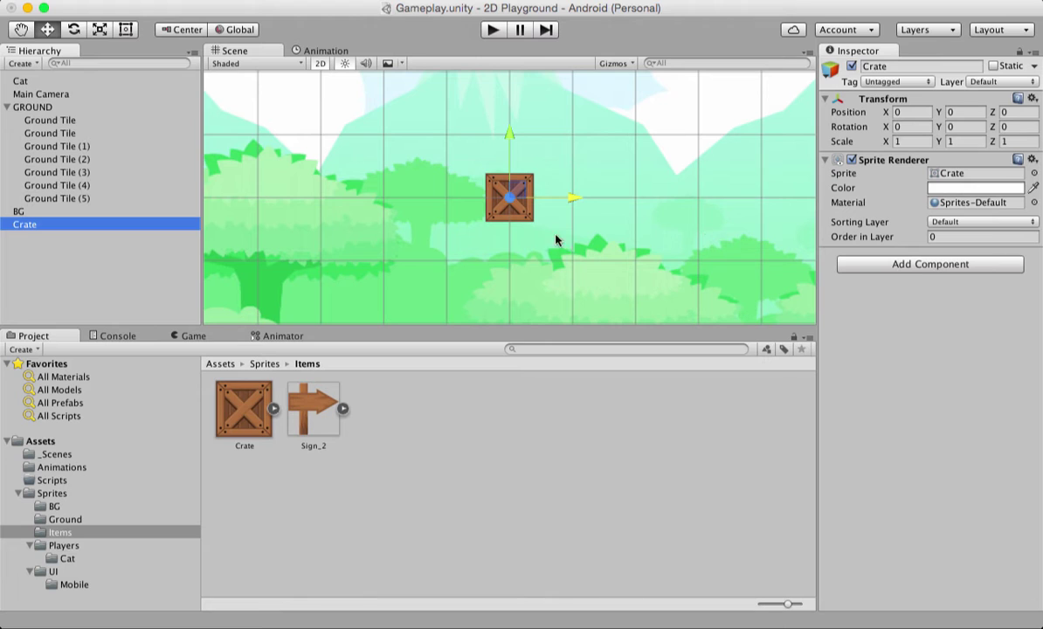
pyautogui.click(516, 216)
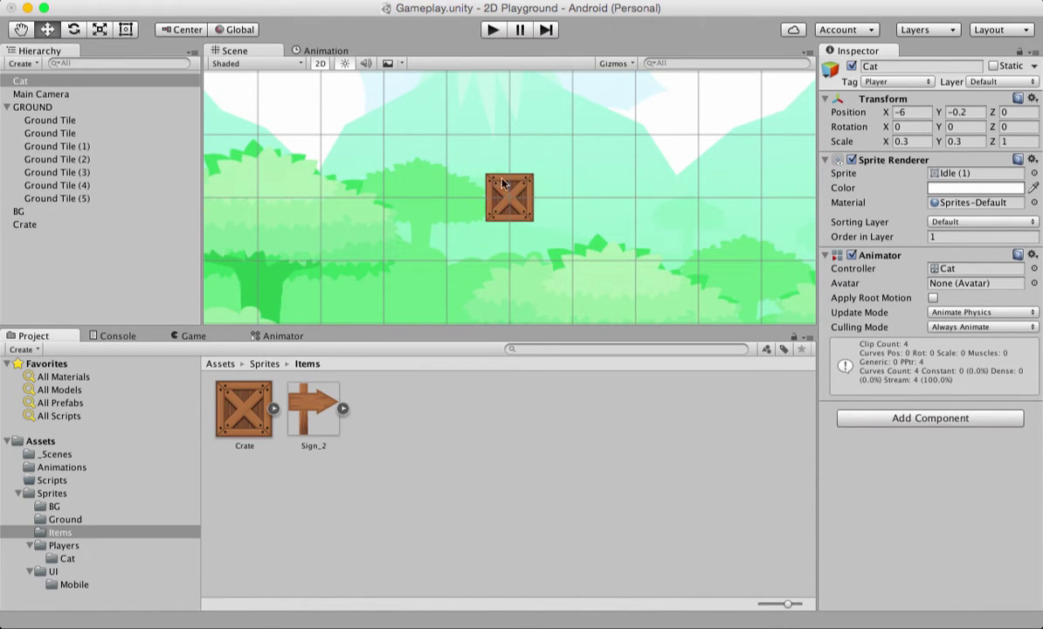
pyautogui.scroll(-5, 509, 199)
pyautogui.scroll(-3, 507, 203)
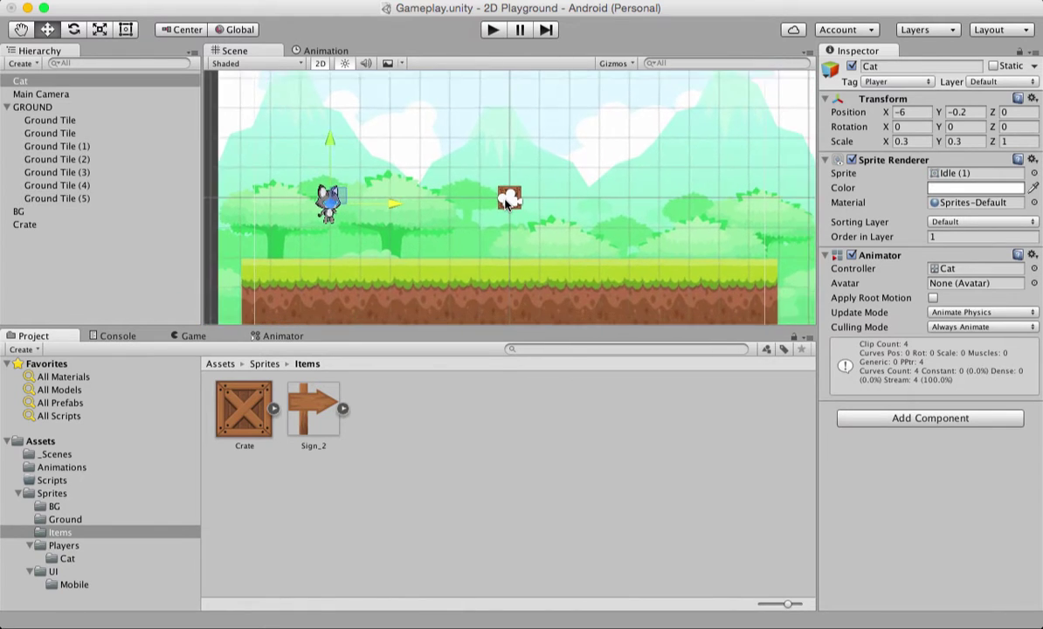
pyautogui.scroll(1, 506, 203)
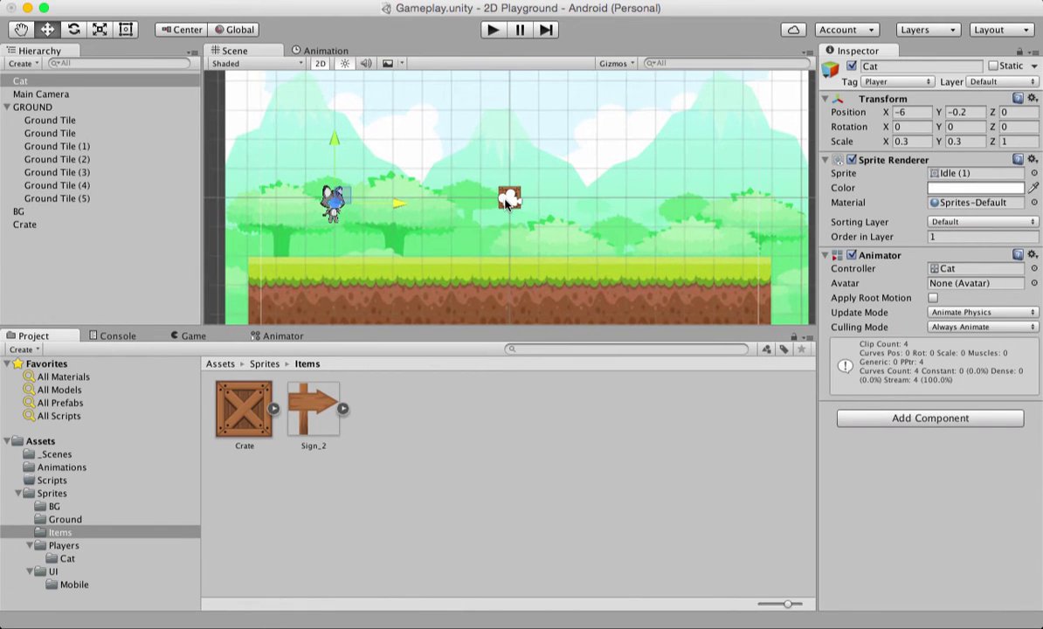
# Test-run the game to check how the crate behaves without physics, and stop it again
pyautogui.click(192, 336)
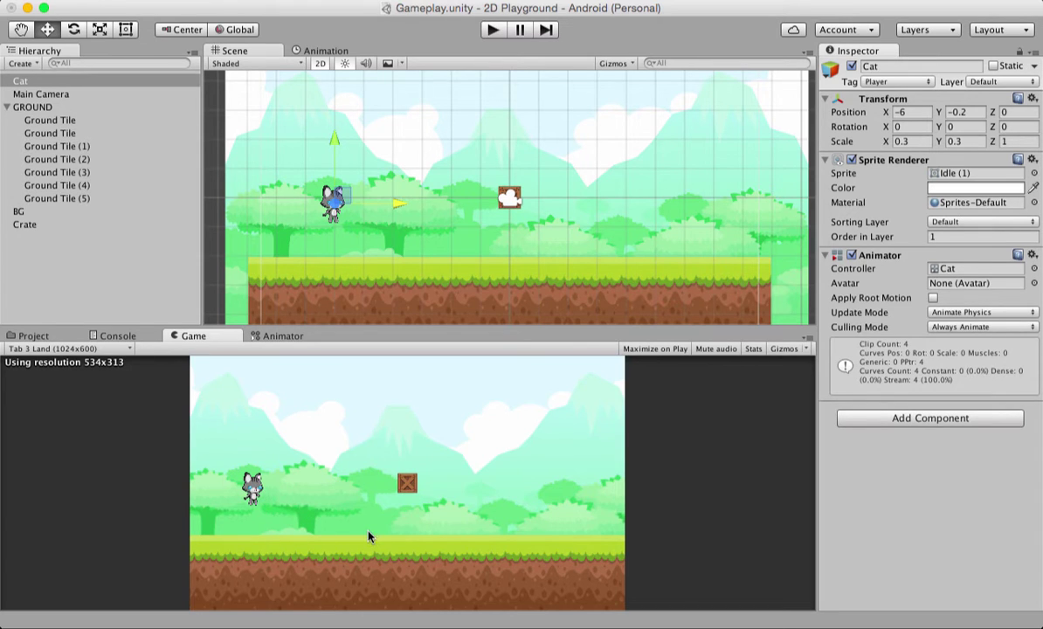
pyautogui.click(493, 30)
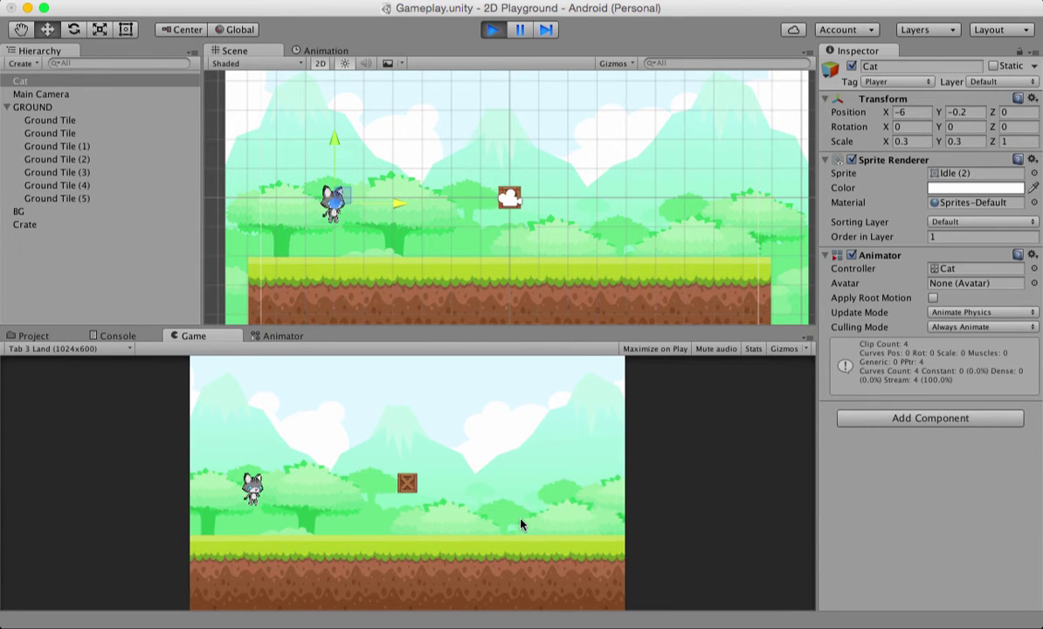
pyautogui.click(492, 32)
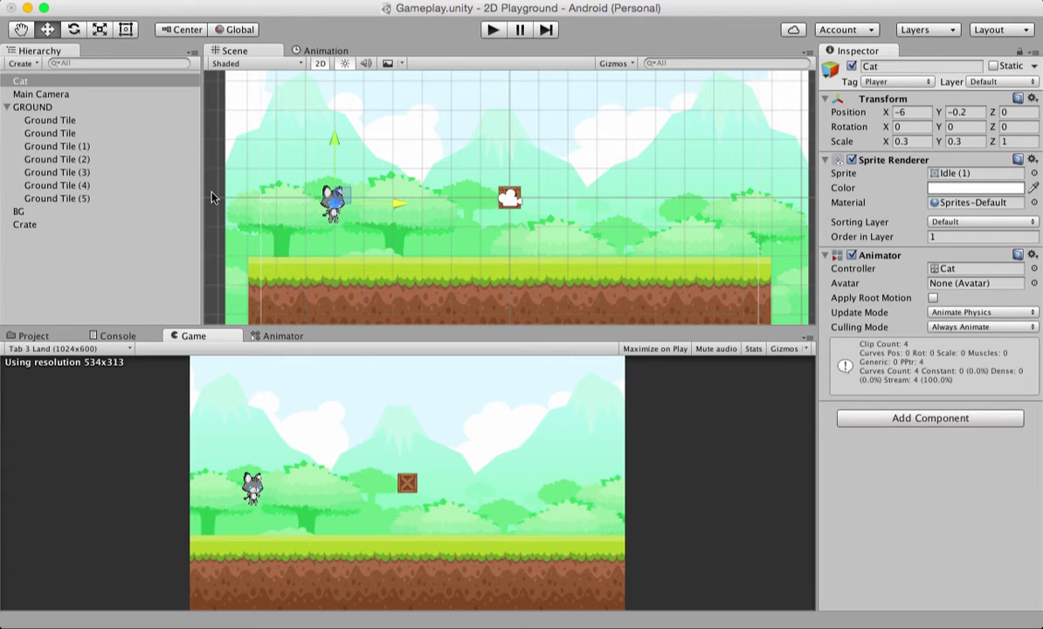
pyautogui.click(27, 225)
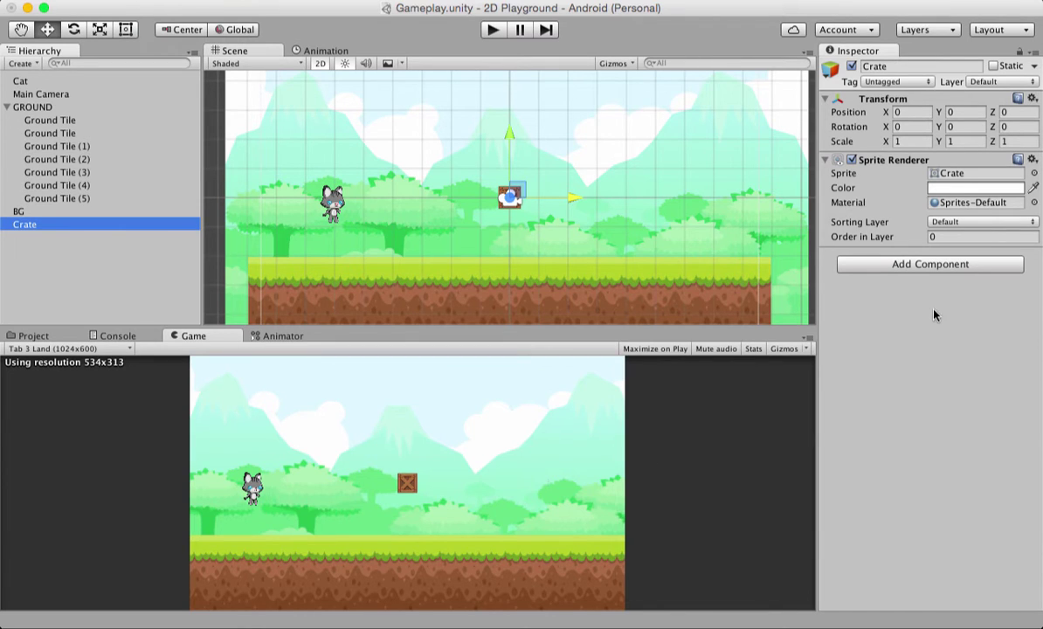
pyautogui.click(931, 264)
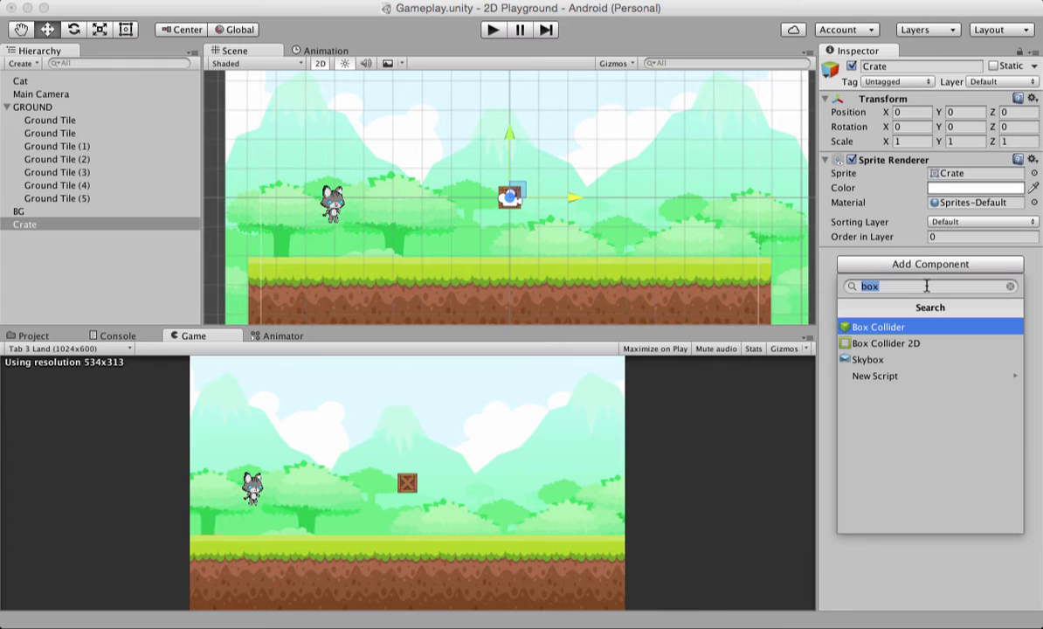
pyautogui.press('BackSpace')
pyautogui.write('rigid')
pyautogui.press('Down')
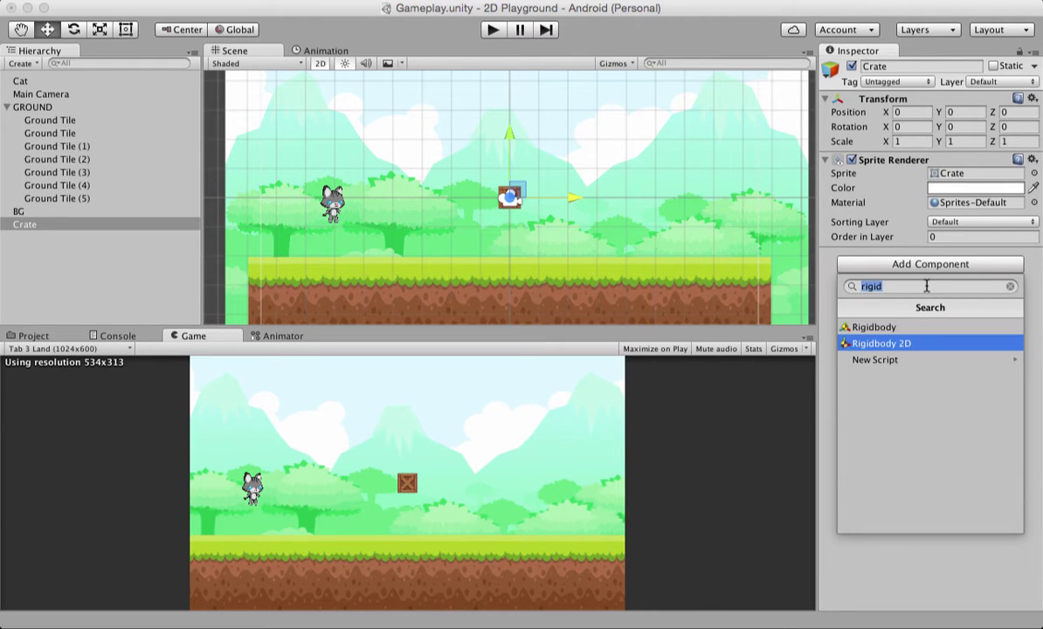
pyautogui.press('Return')
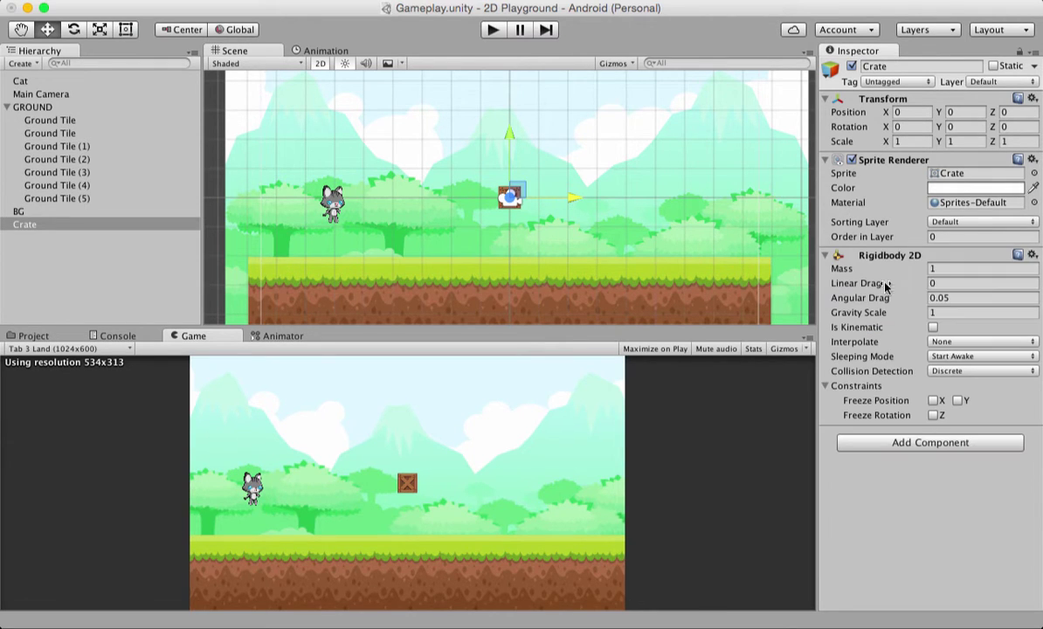
pyautogui.click(1031, 256)
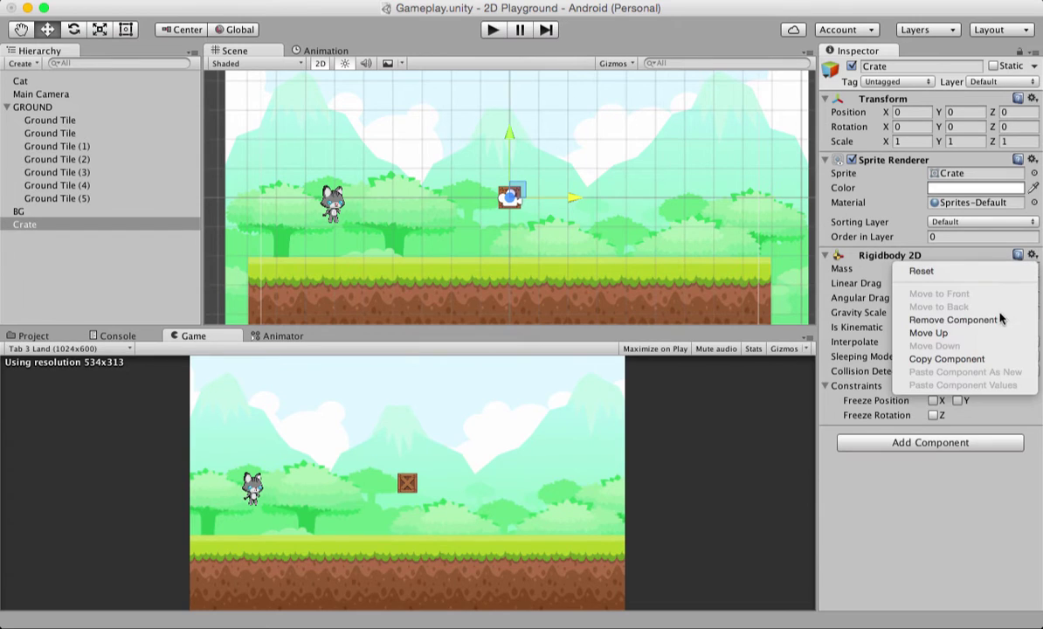
pyautogui.click(983, 324)
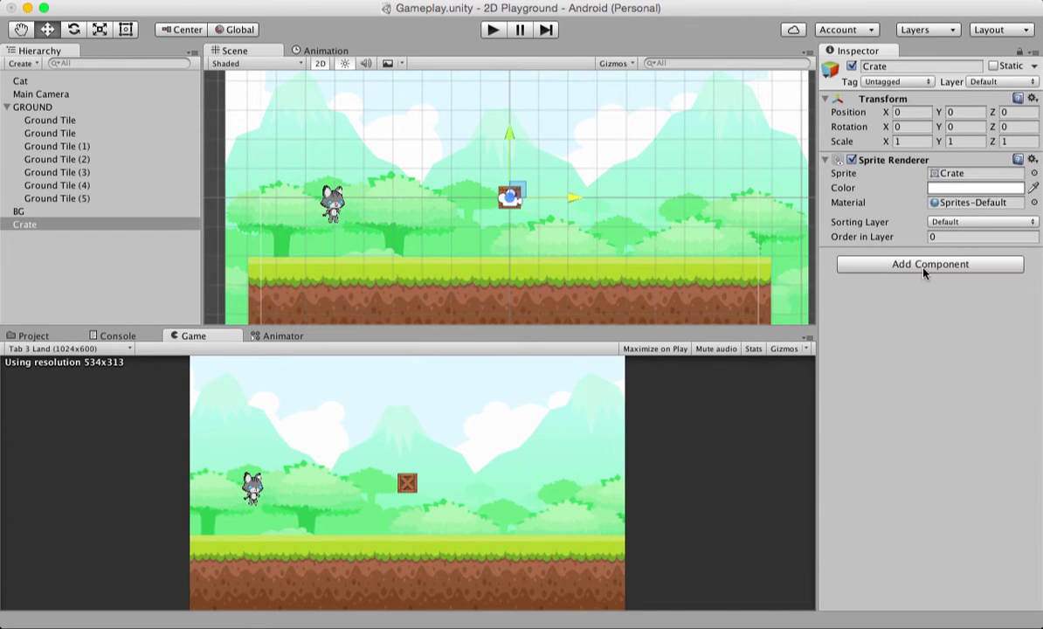
# Add a Rigidbody 2D component from the Physics 2D category to the crate
pyautogui.click(924, 265)
pyautogui.click(1010, 287)
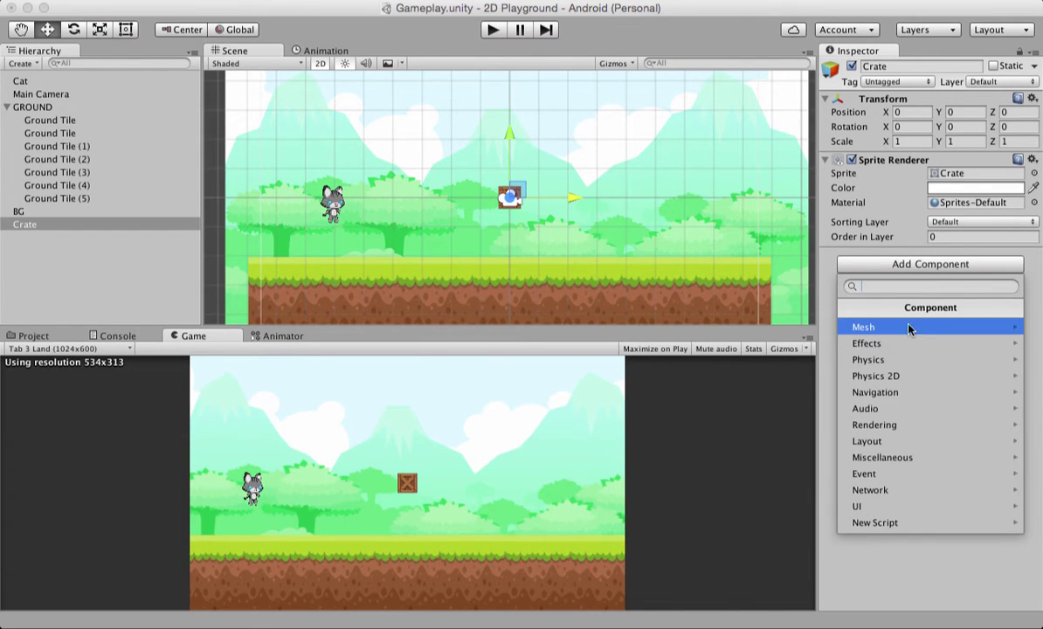
pyautogui.click(918, 376)
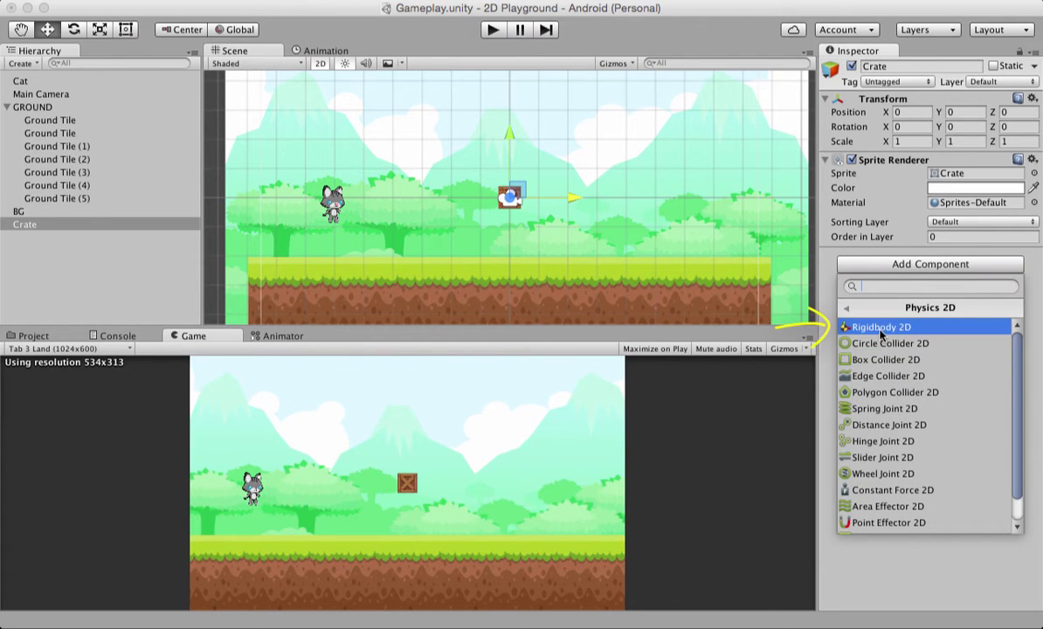
pyautogui.click(926, 328)
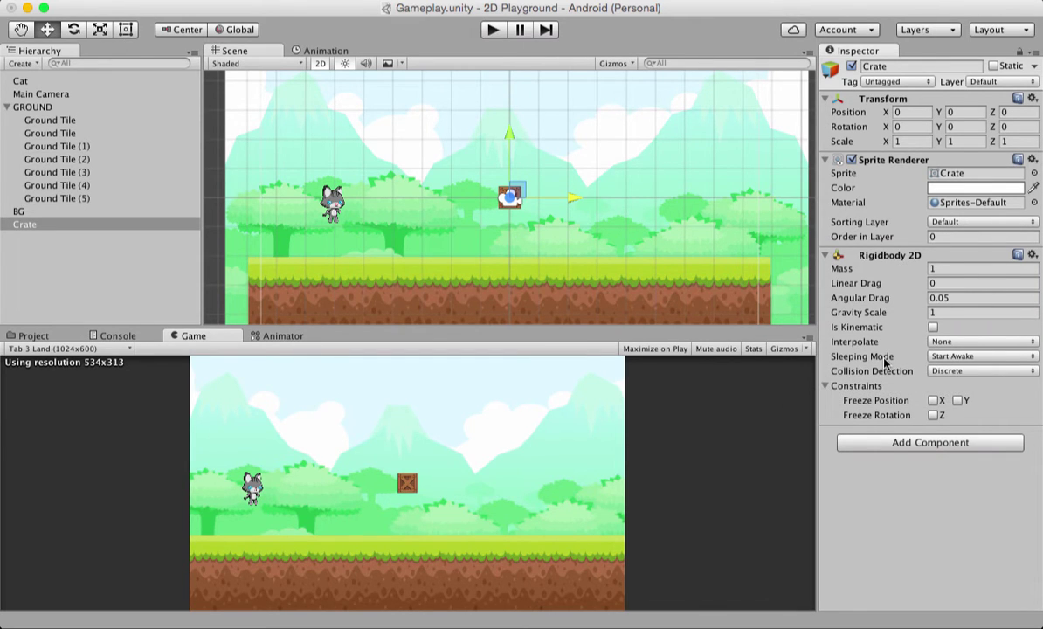
# Open the manual page for the Rigidbody 2D component and read through its property descriptions
pyautogui.click(1019, 256)
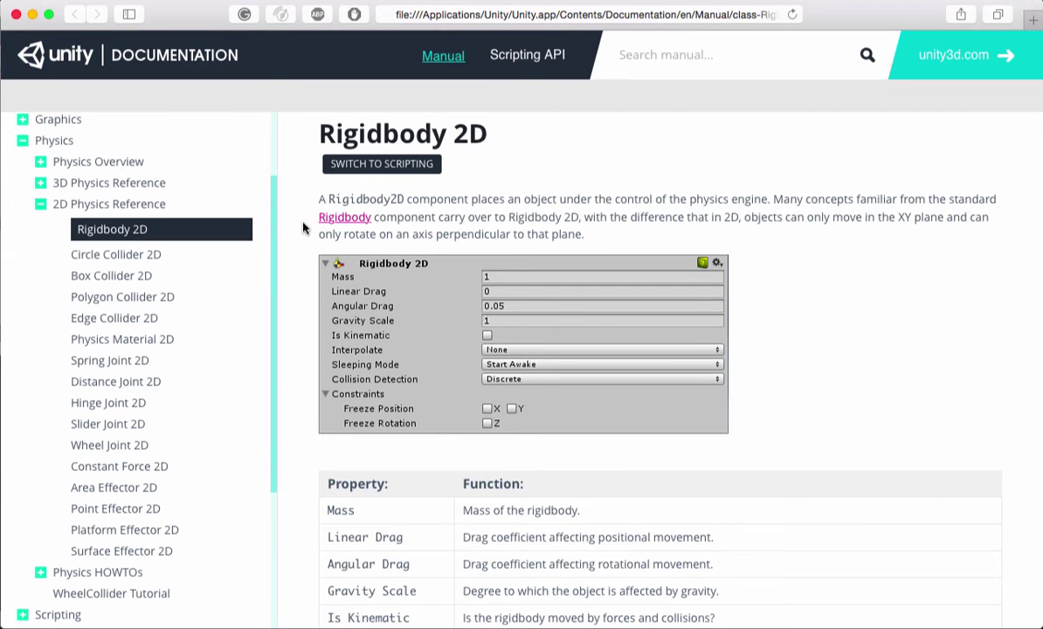
pyautogui.scroll(-3, 303, 228)
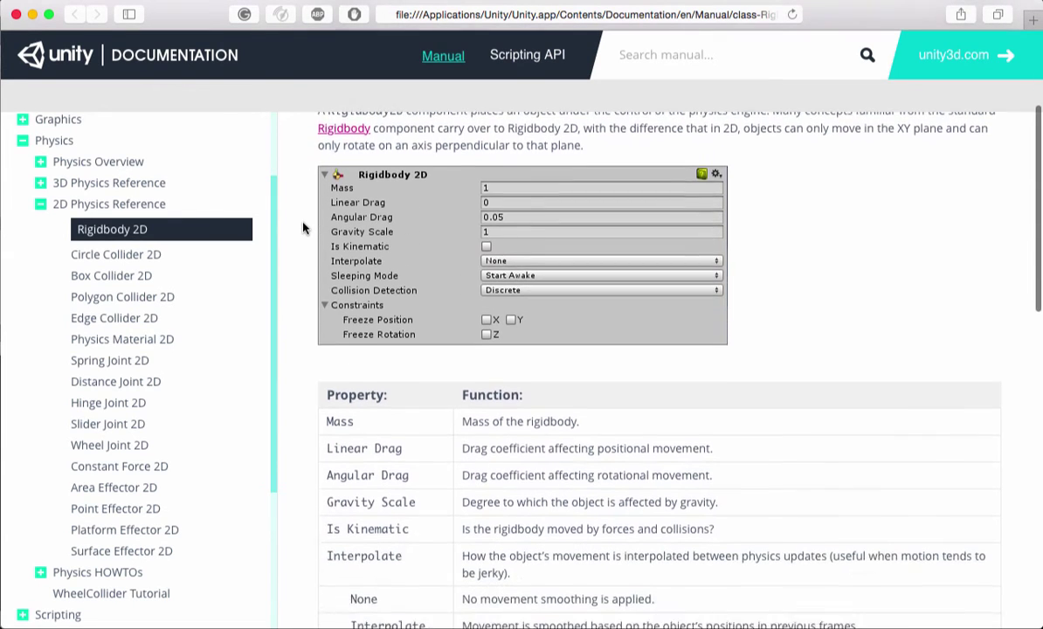
pyautogui.scroll(-5, 303, 228)
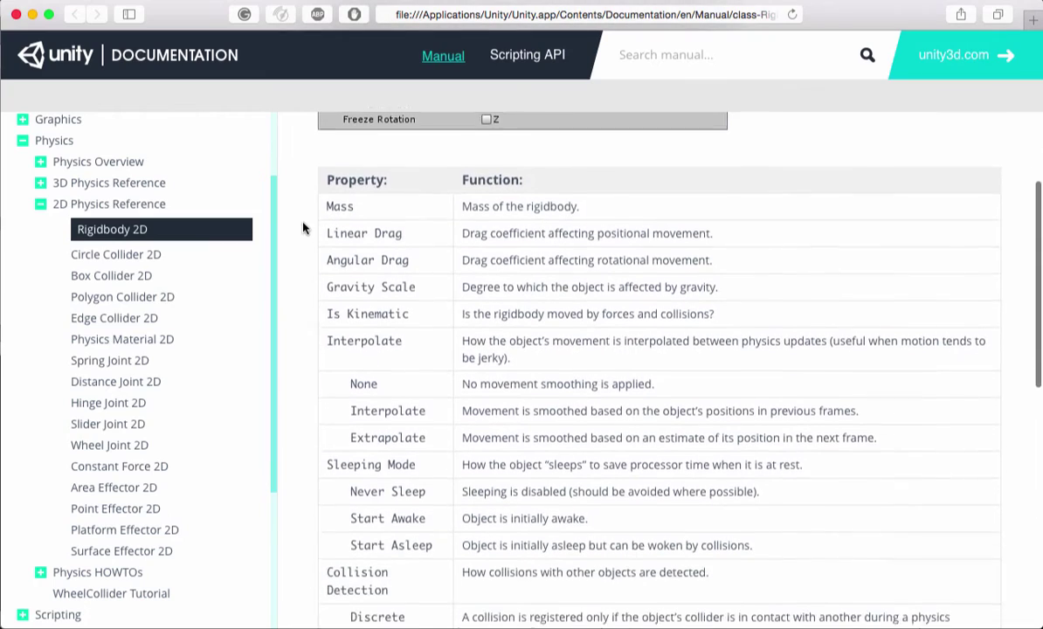
pyautogui.scroll(-7, 303, 228)
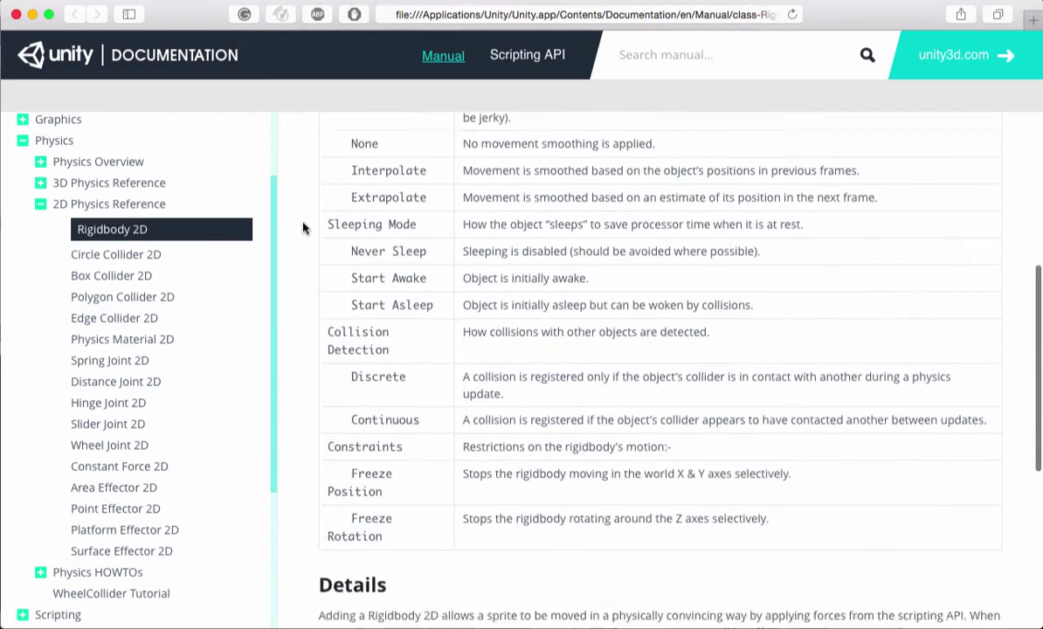
pyautogui.scroll(-9, 303, 228)
pyautogui.scroll(15, 302, 226)
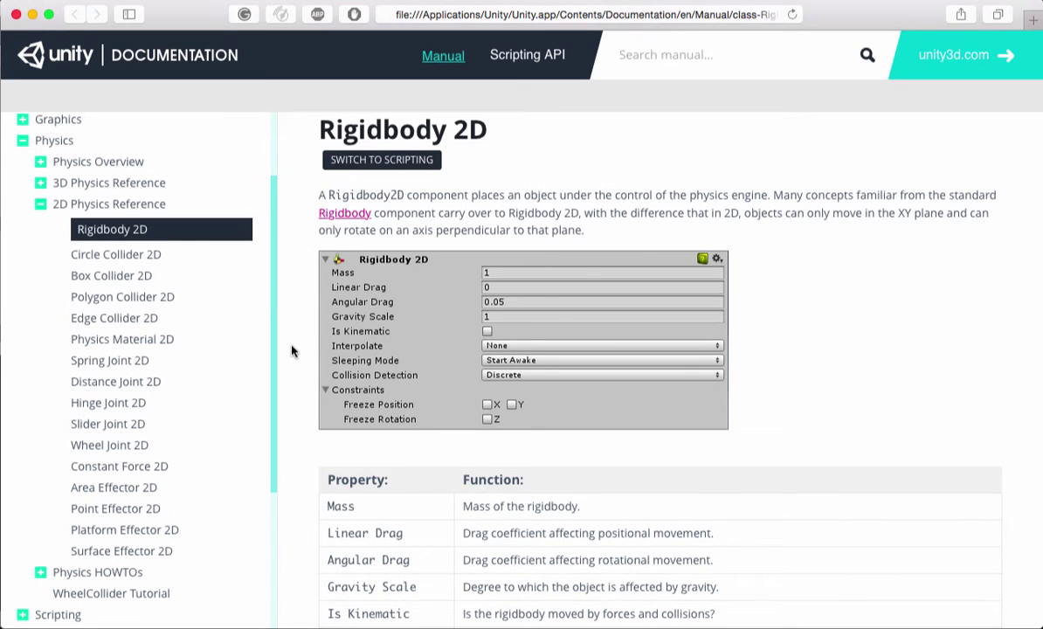
pyautogui.scroll(1, 292, 350)
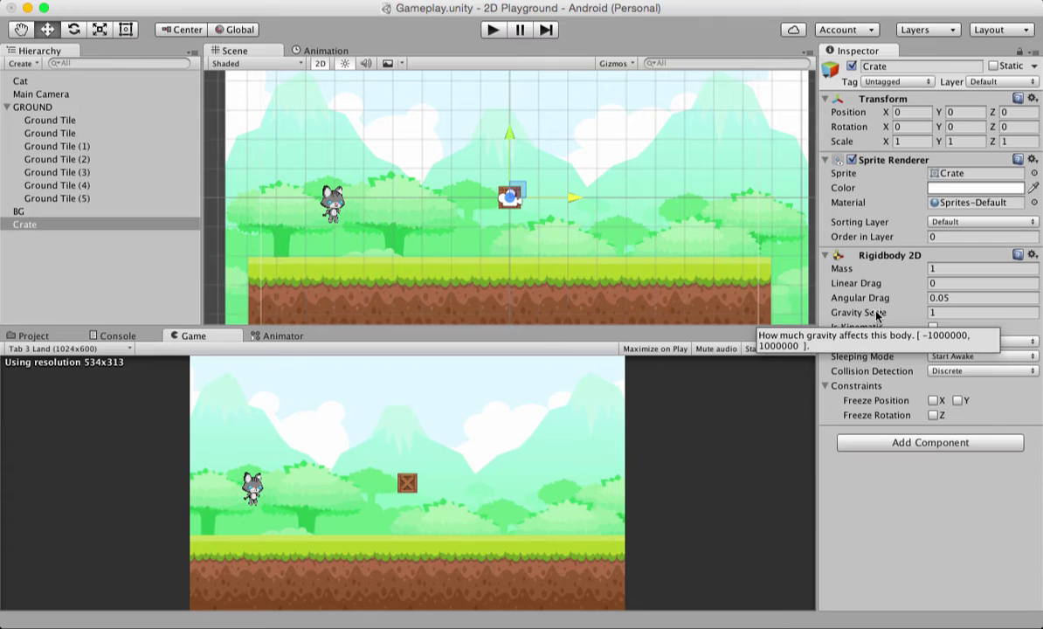
# Try the Is Kinematic option on the crate's Rigidbody 2D and switch it off again
pyautogui.click(932, 312)
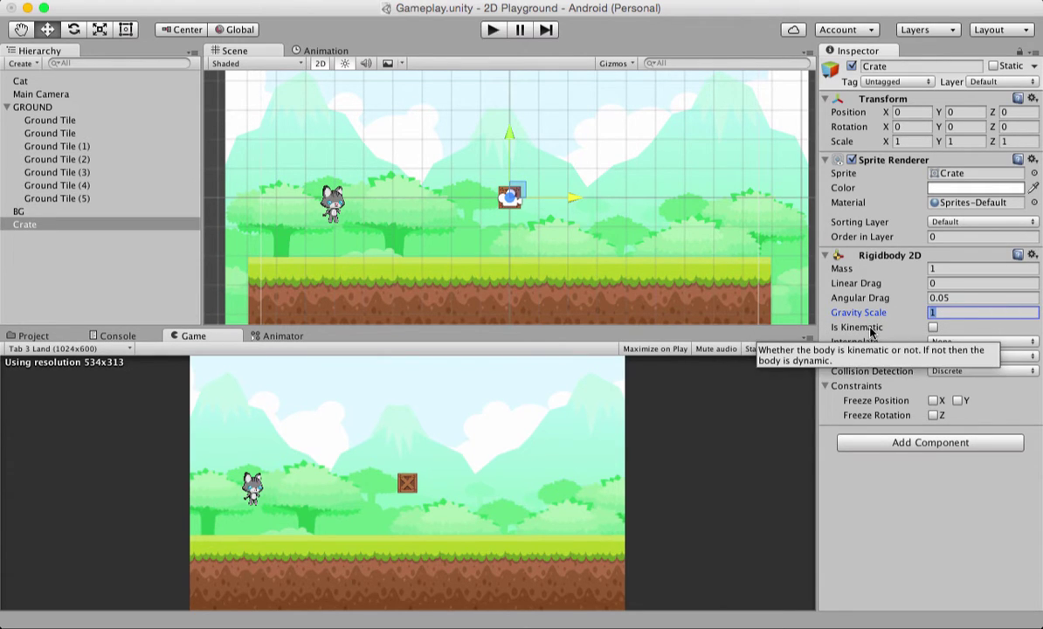
pyautogui.click(933, 326)
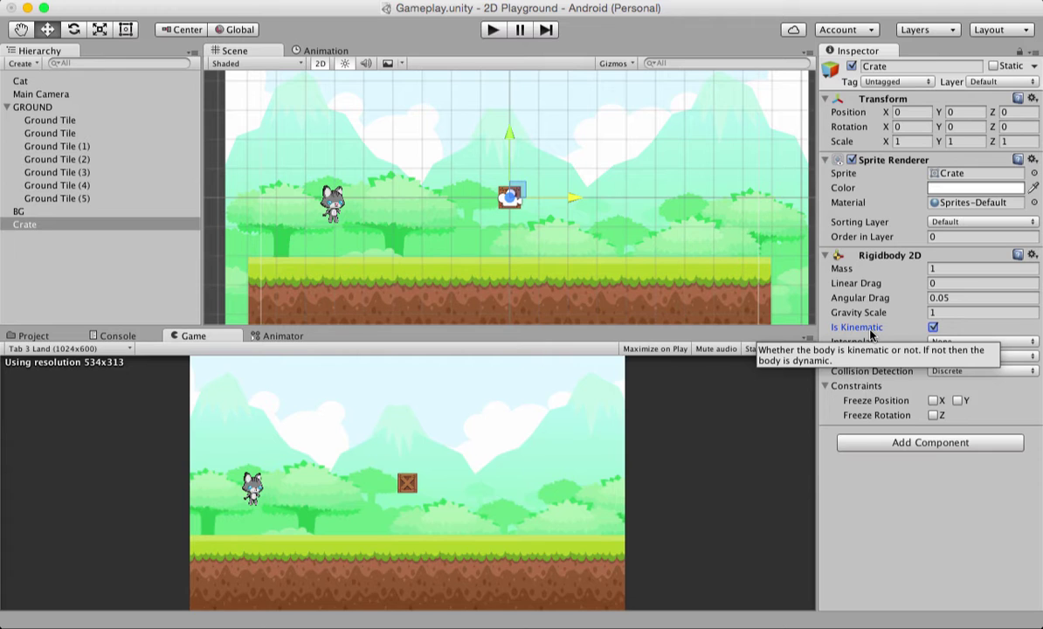
pyautogui.click(933, 327)
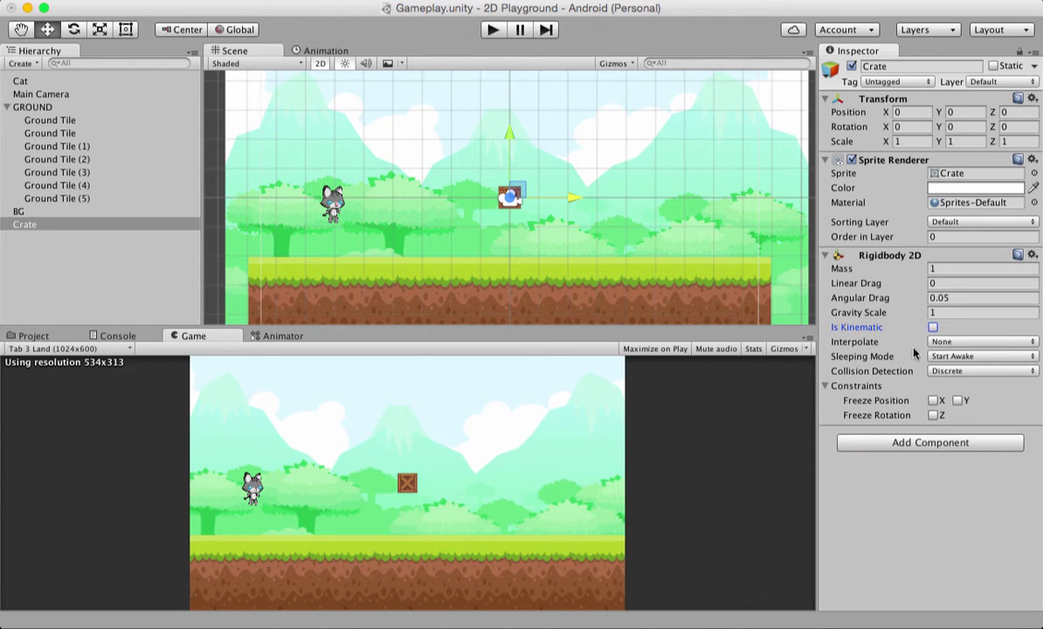
# Examine the available Interpolate, Sleeping Mode and Collision Detection options of the crate's Rigidbody 2D, keeping None, Start Awake and Discrete
pyautogui.click(982, 342)
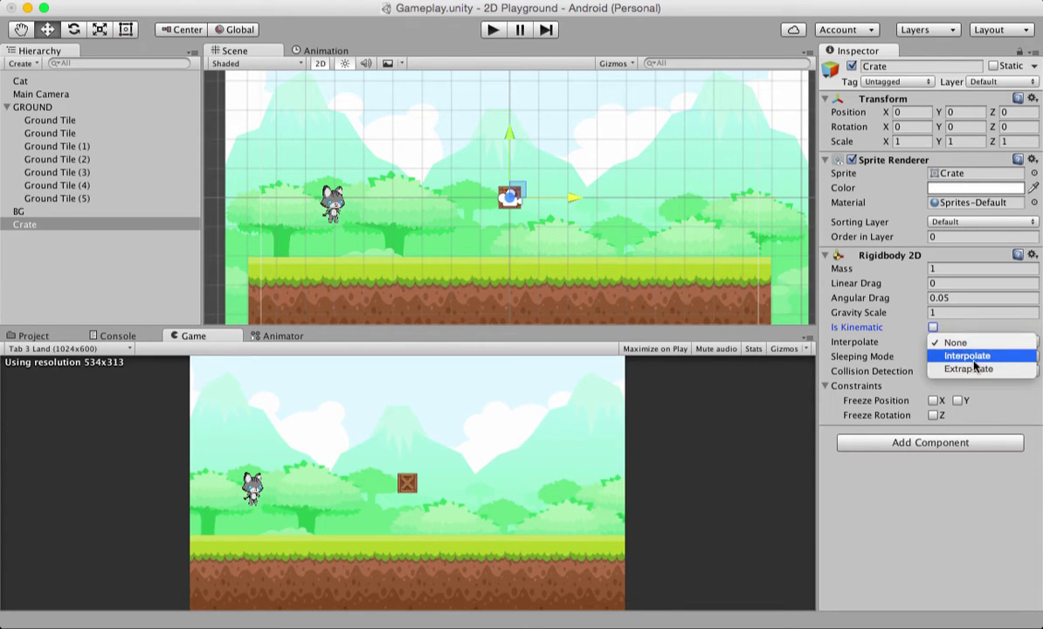
pyautogui.click(894, 340)
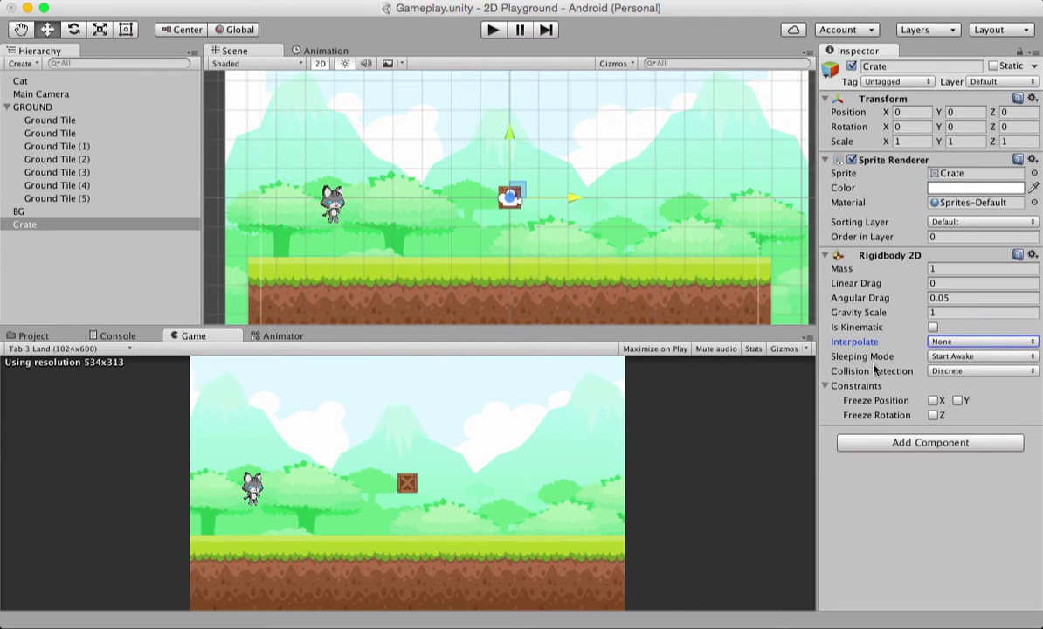
pyautogui.click(984, 359)
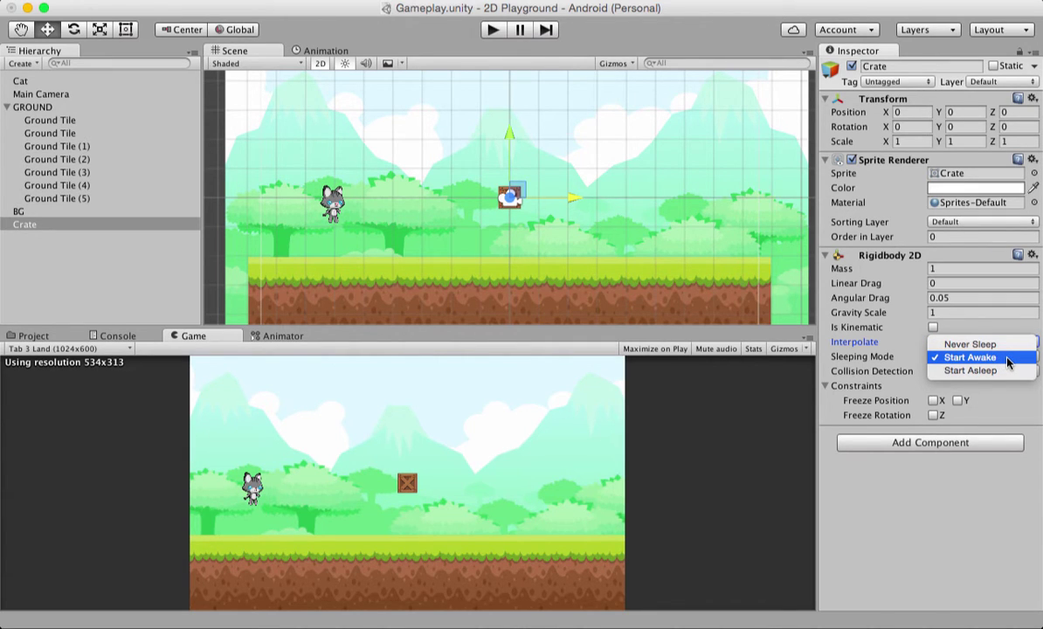
pyautogui.click(881, 359)
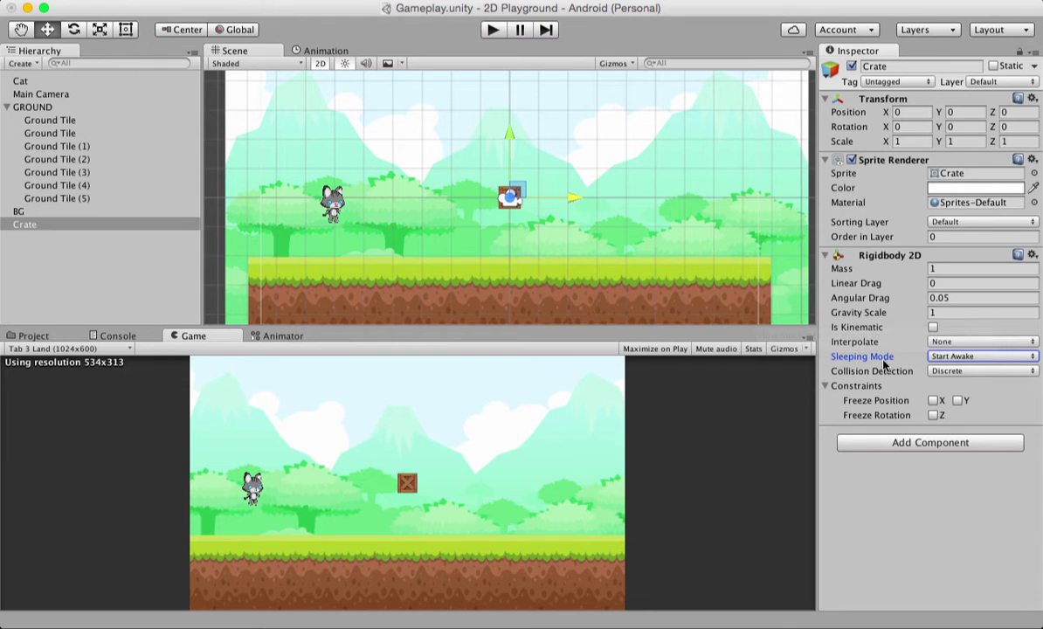
pyautogui.click(966, 371)
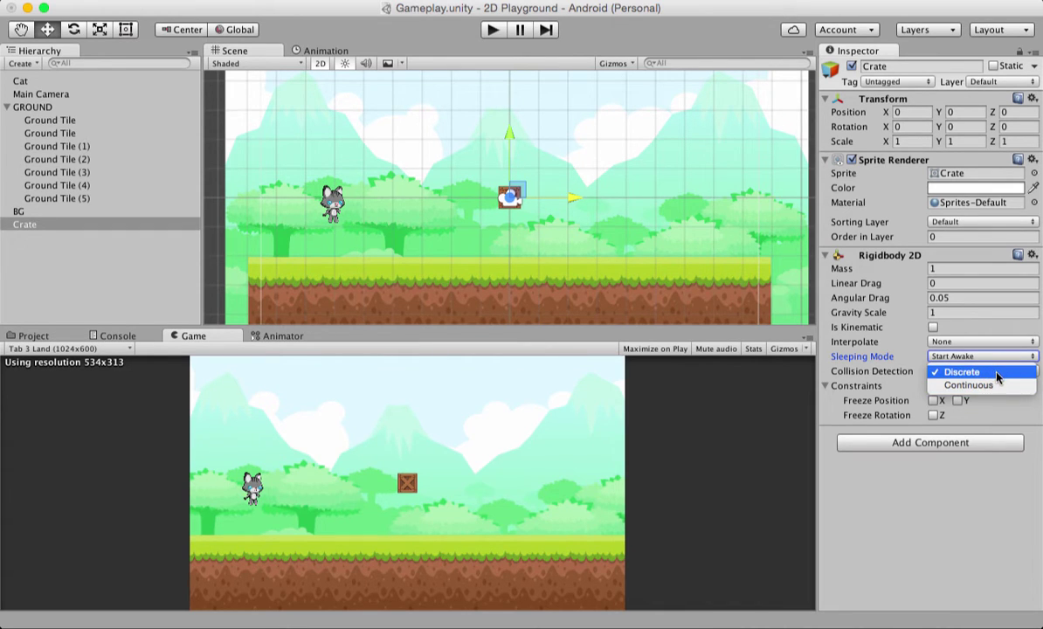
pyautogui.click(982, 372)
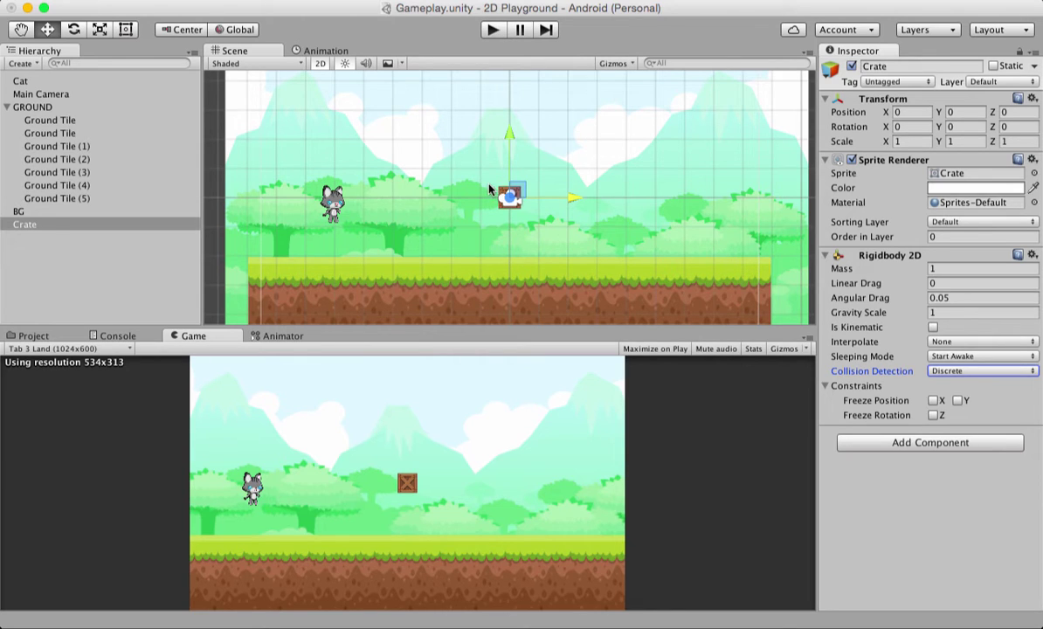
# Test-run the game to check how the crate behaves with the Rigidbody 2D, and stop it again
pyautogui.click(492, 31)
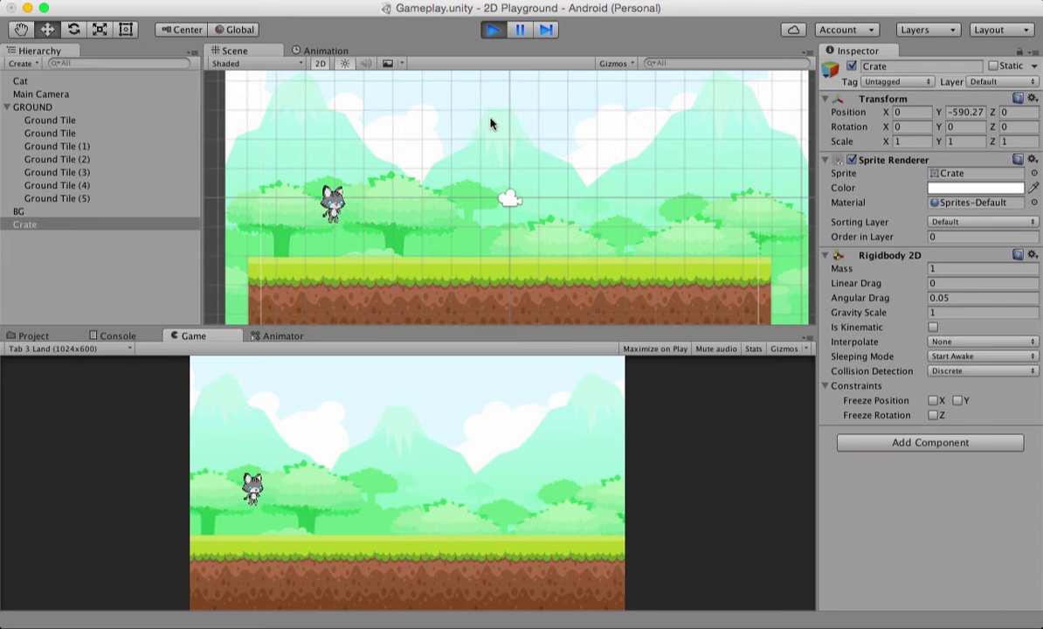
pyautogui.click(493, 32)
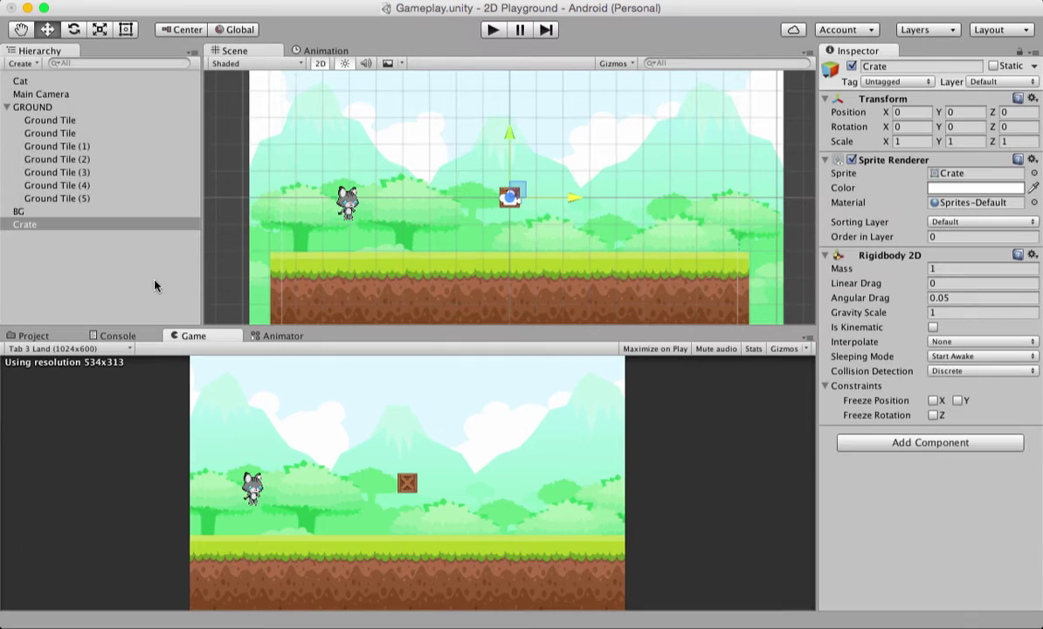
# Move the crate horizontally toward the cat, to an X position of about -3.23
pyautogui.click(123, 235)
pyautogui.click(120, 225)
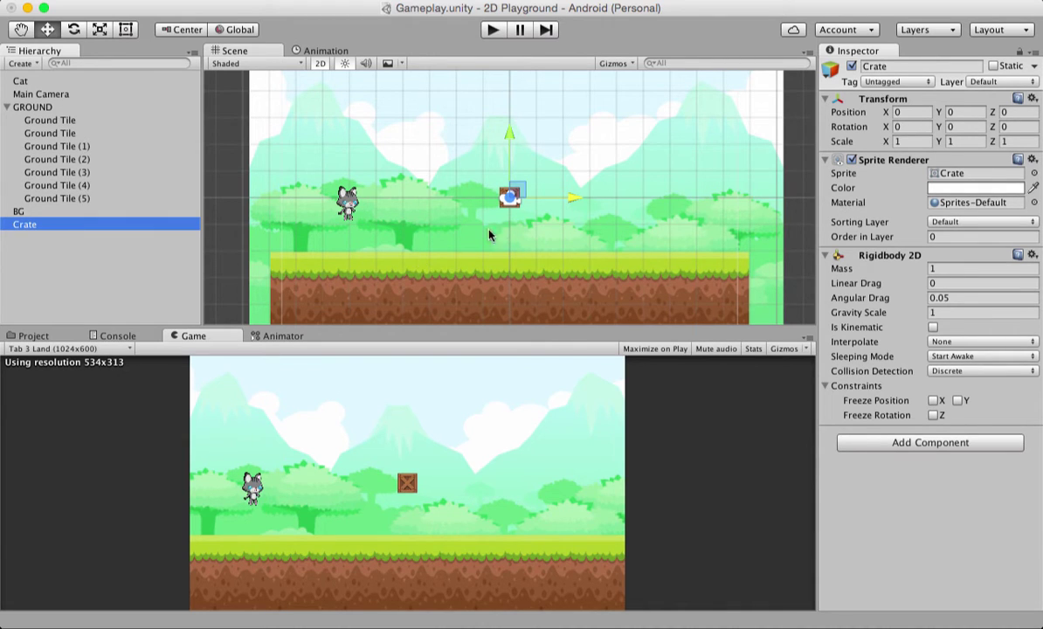
pyautogui.moveTo(572, 200); pyautogui.dragTo(443, 221)
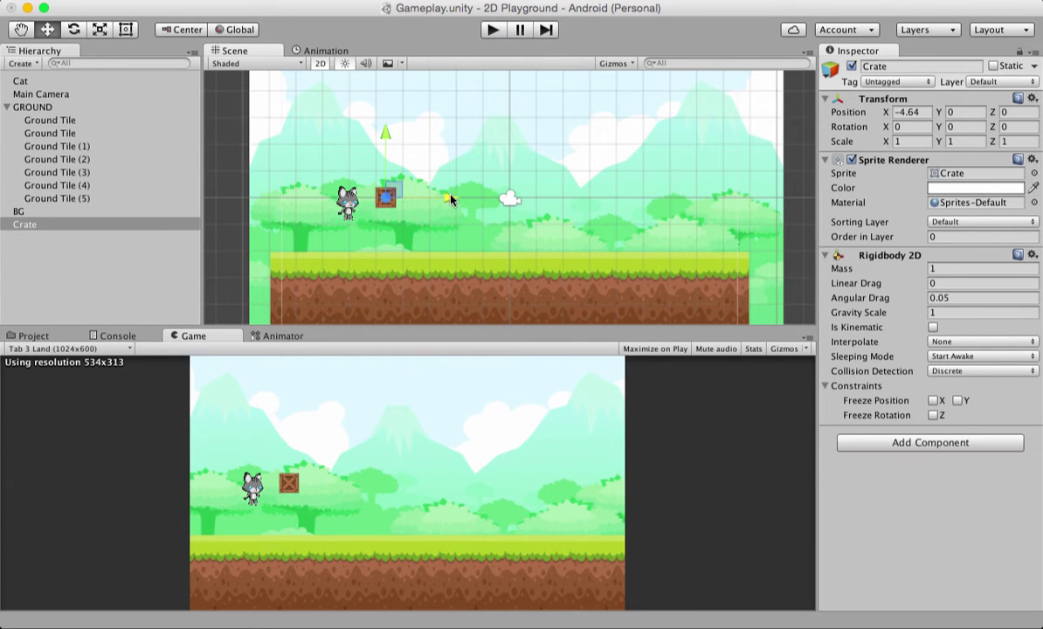
pyautogui.moveTo(450, 200); pyautogui.dragTo(480, 205)
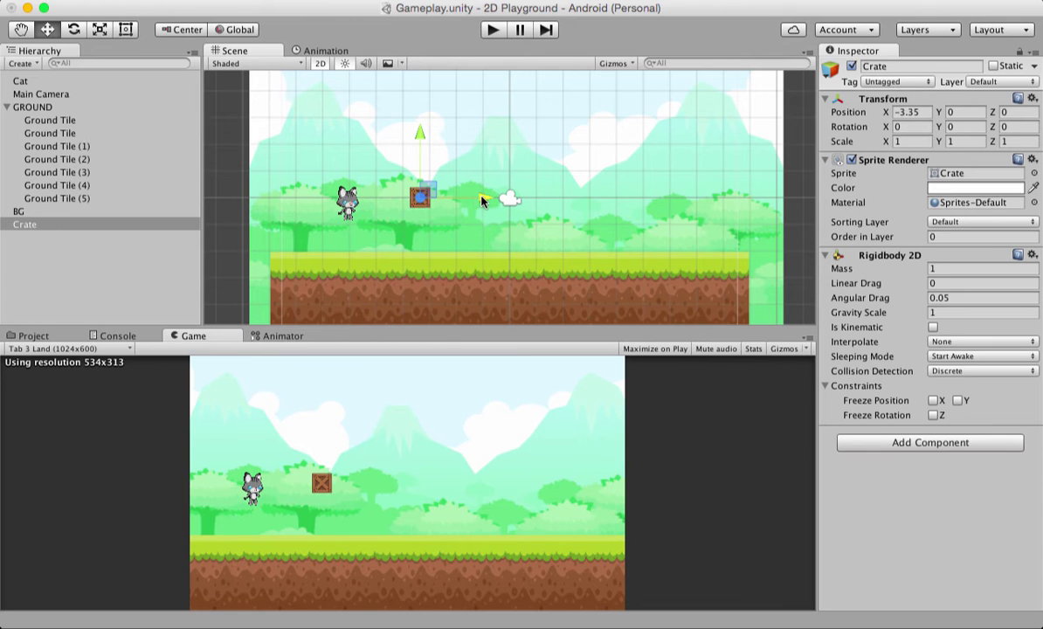
pyautogui.moveTo(481, 201); pyautogui.dragTo(487, 200)
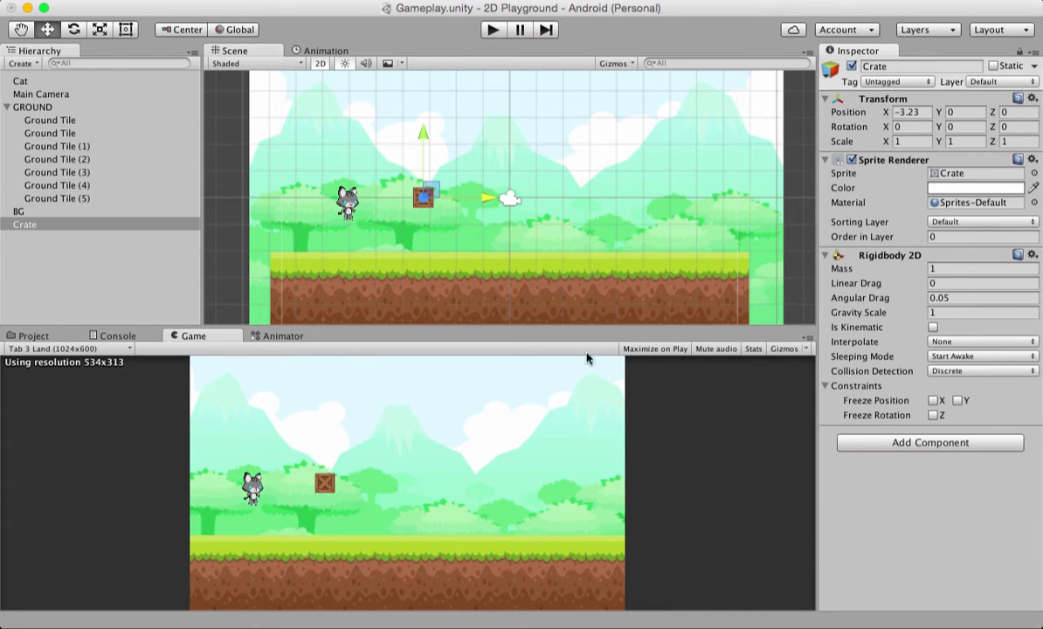
# Add a Box Collider 2D component from the Physics 2D category to the crate
pyautogui.click(140, 226)
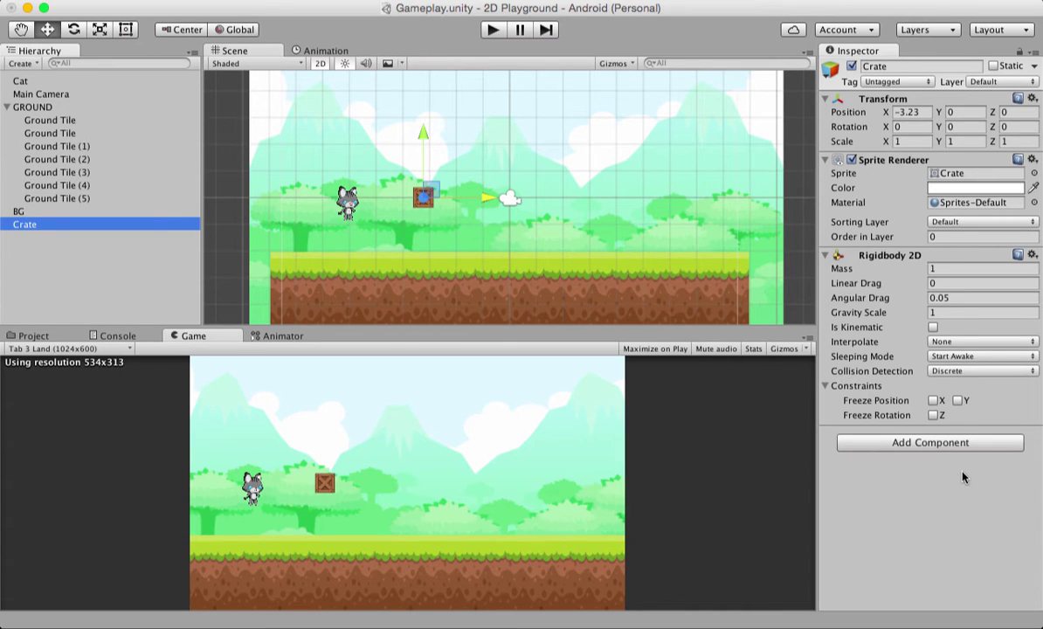
pyautogui.click(927, 443)
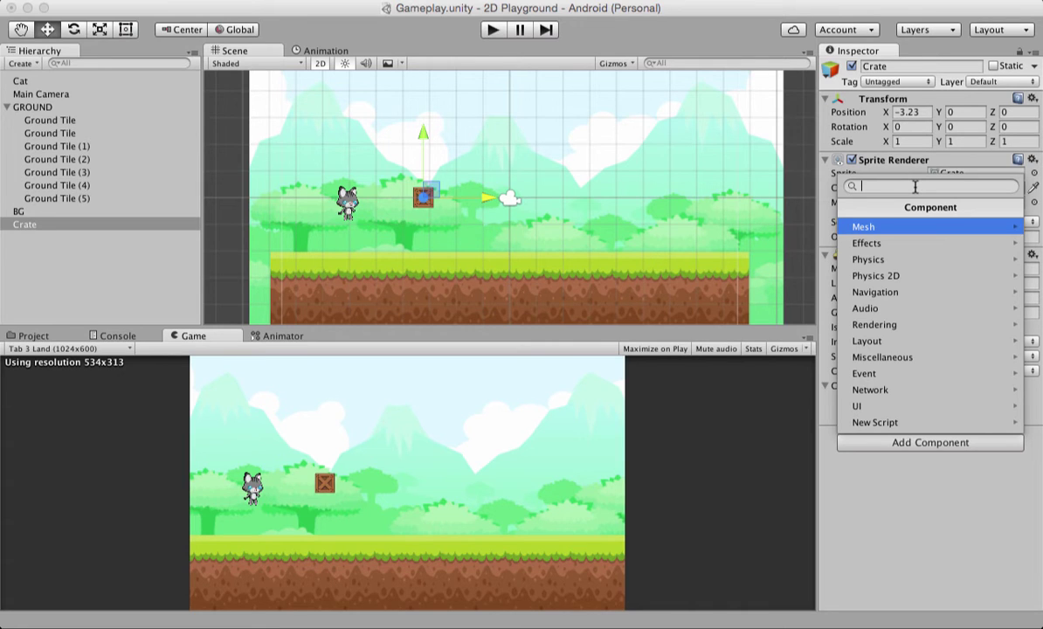
pyautogui.click(918, 278)
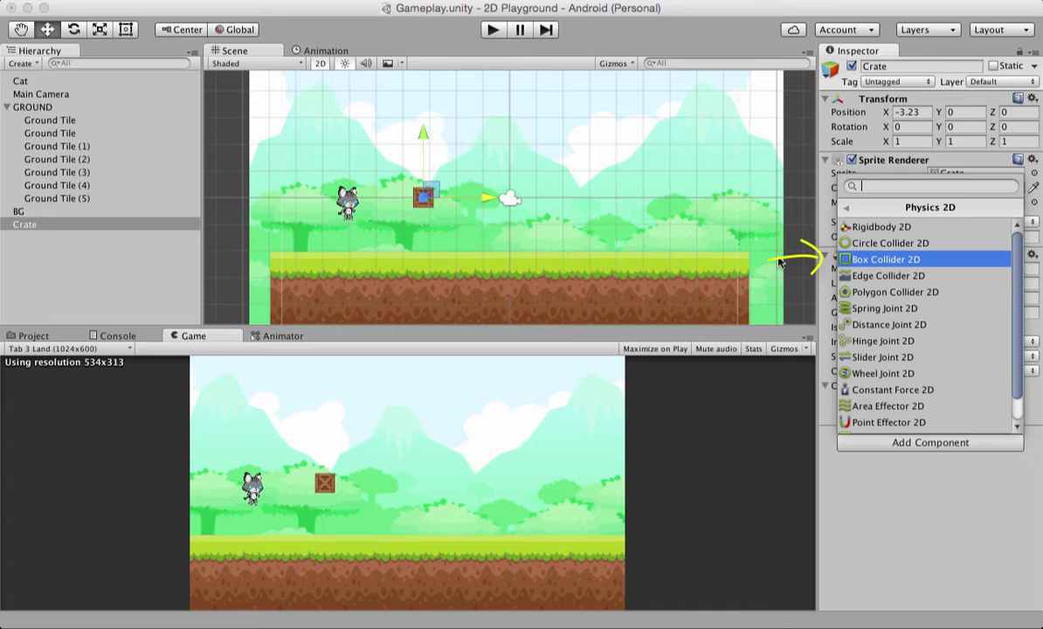
pyautogui.click(901, 265)
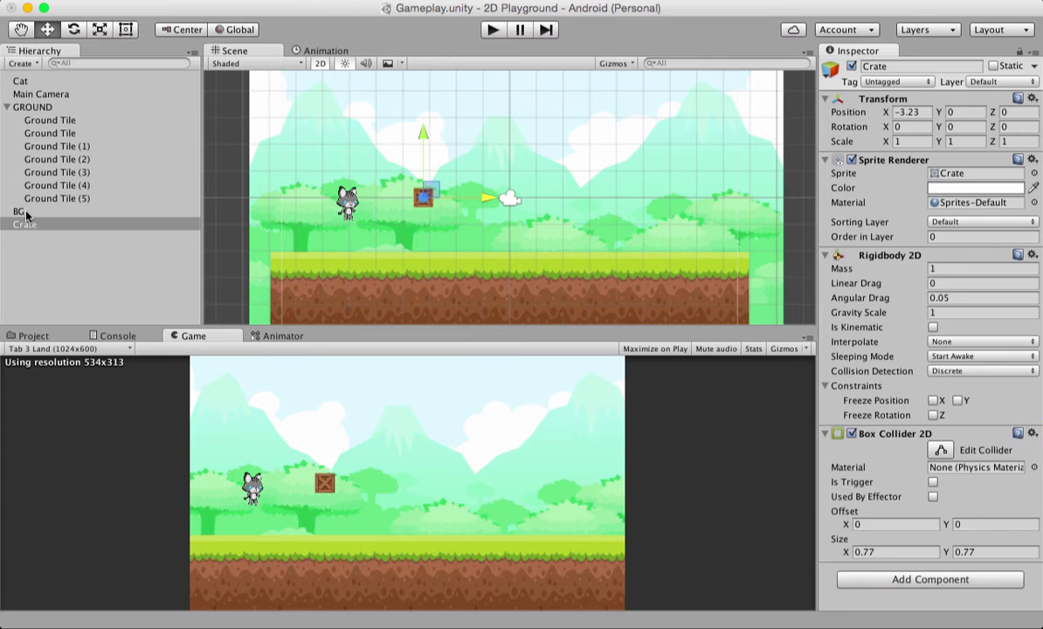
# Deactivate the BG background object in the scene and reselect the crate
pyautogui.click(109, 212)
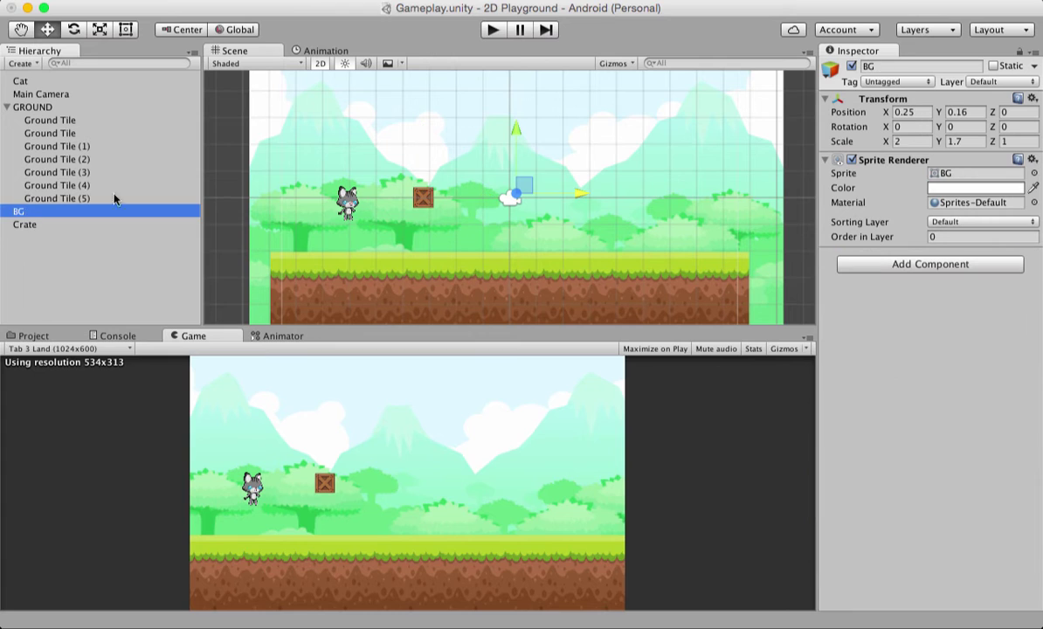
pyautogui.click(852, 65)
pyautogui.click(51, 225)
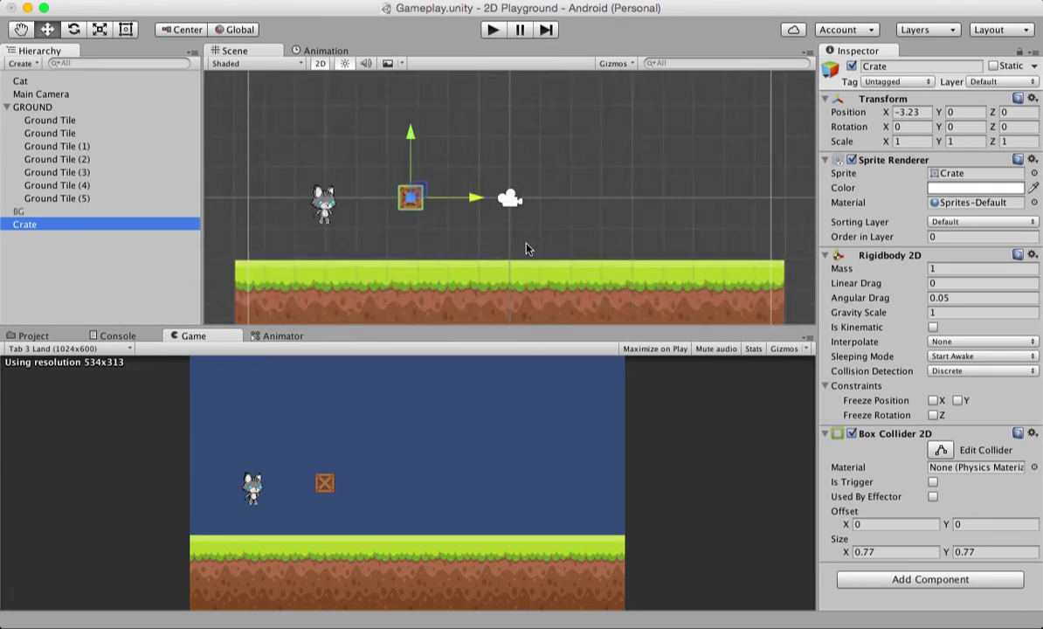
# Examine the Box Collider 2D outline around the crate up close in the scene
pyautogui.scroll(4, 526, 249)
pyautogui.click(420, 246)
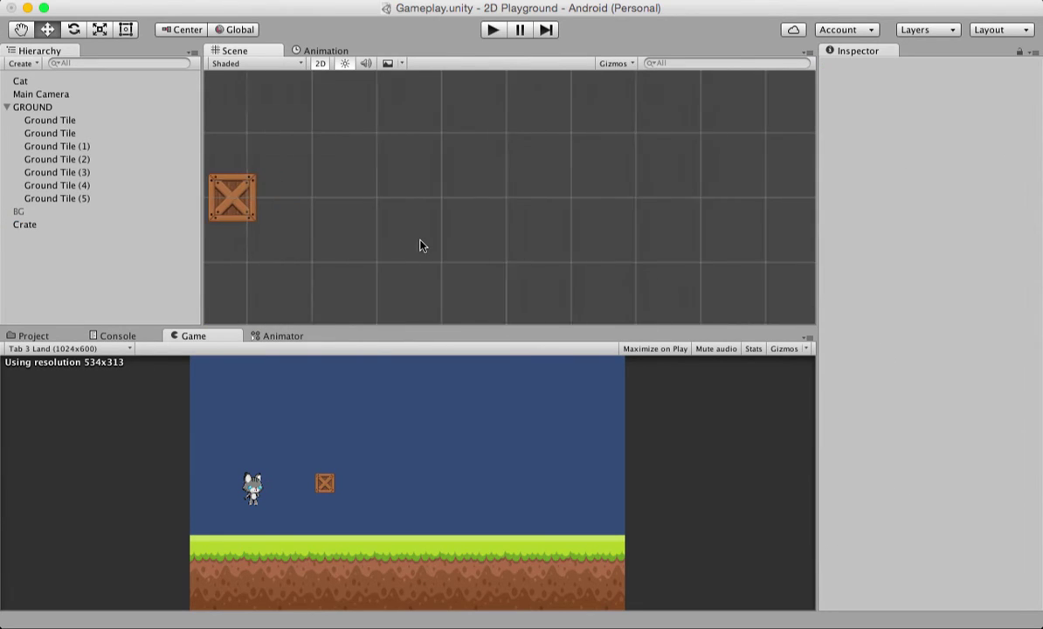
pyautogui.click(53, 225)
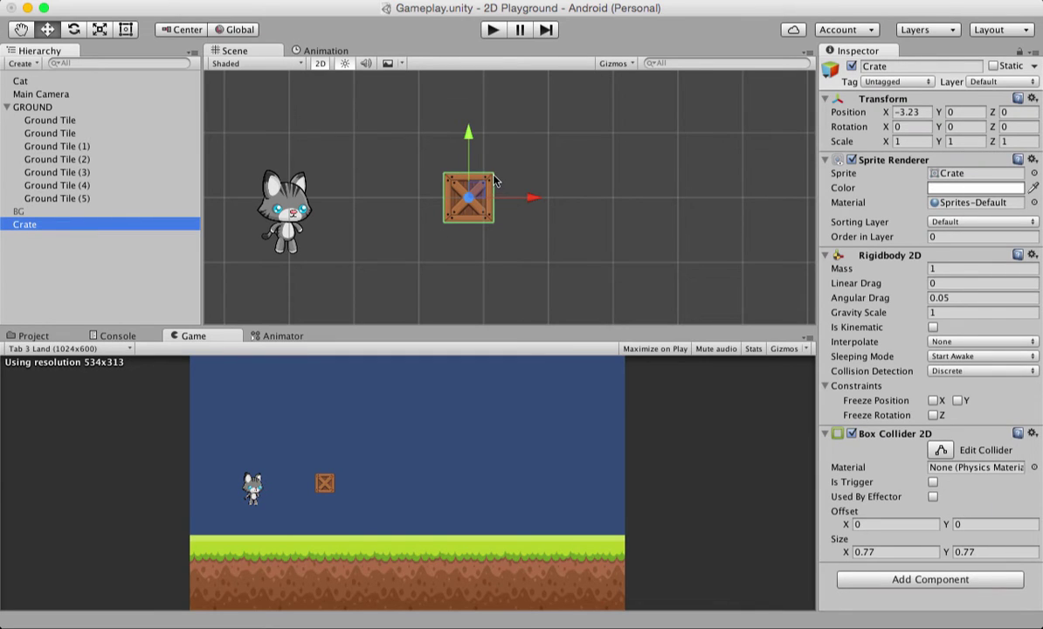
pyautogui.scroll(-1, 451, 208)
pyautogui.scroll(4, 451, 208)
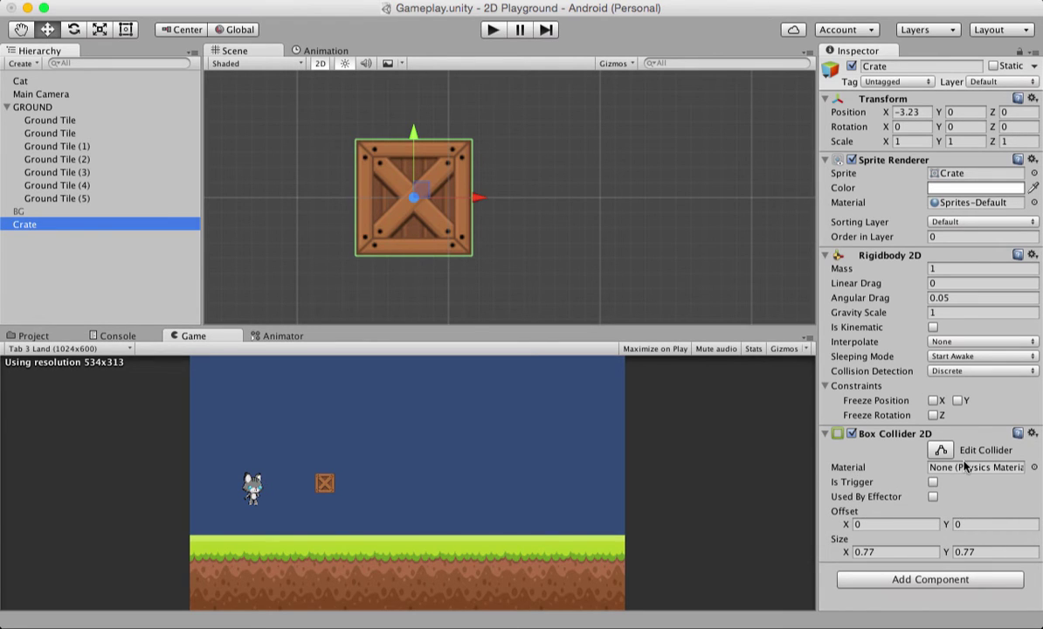
pyautogui.scroll(-1, 502, 253)
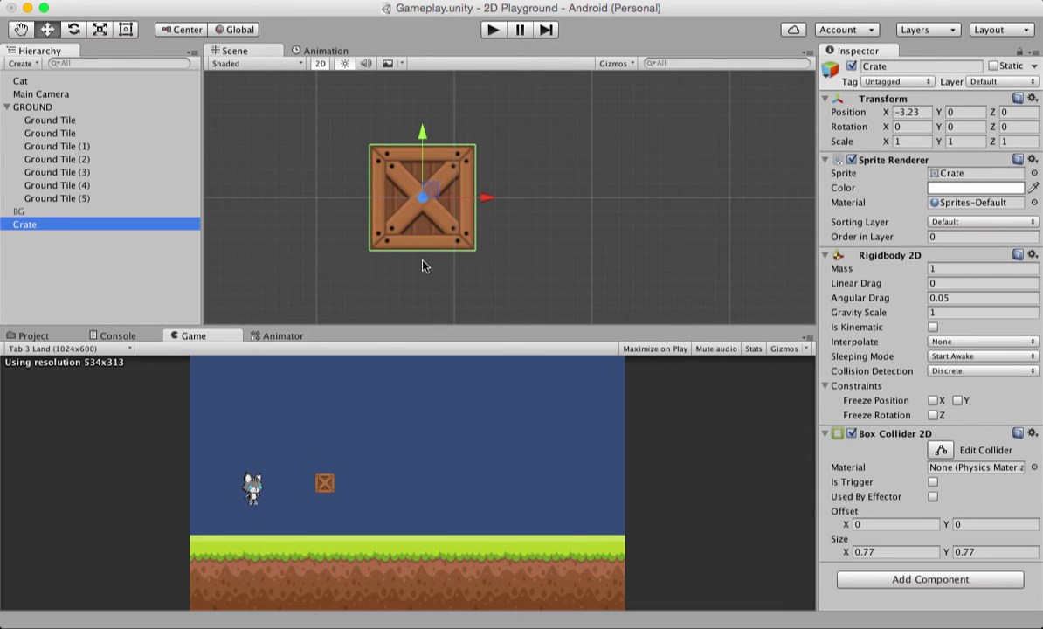
# Shift the crate slightly along the X axis to a position of about -3.35
pyautogui.scroll(-3, 423, 264)
pyautogui.click(527, 205)
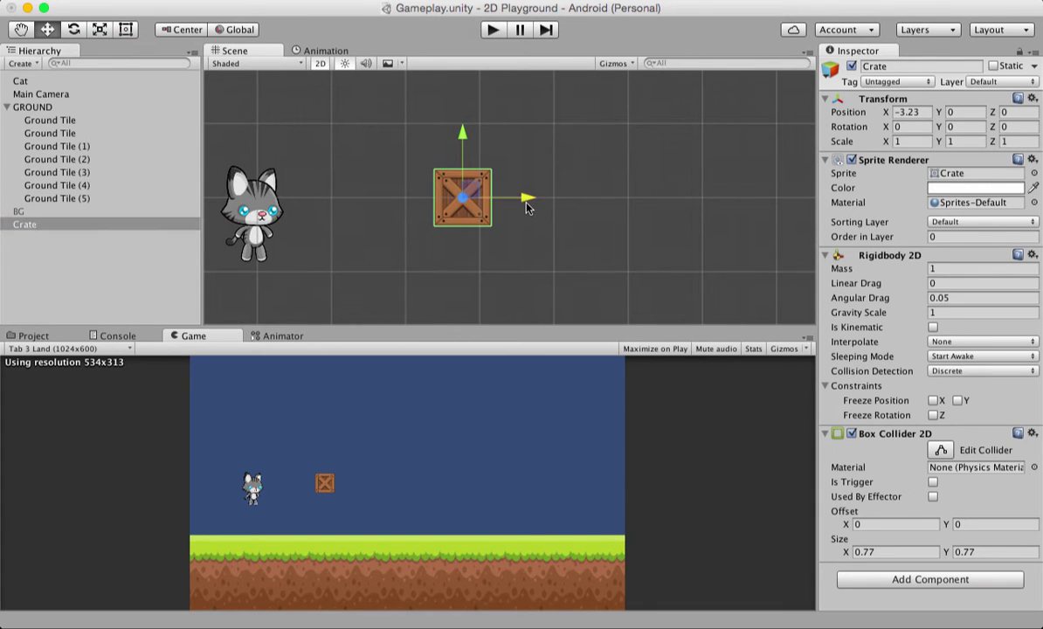
pyautogui.moveTo(527, 205); pyautogui.dragTo(560, 200)
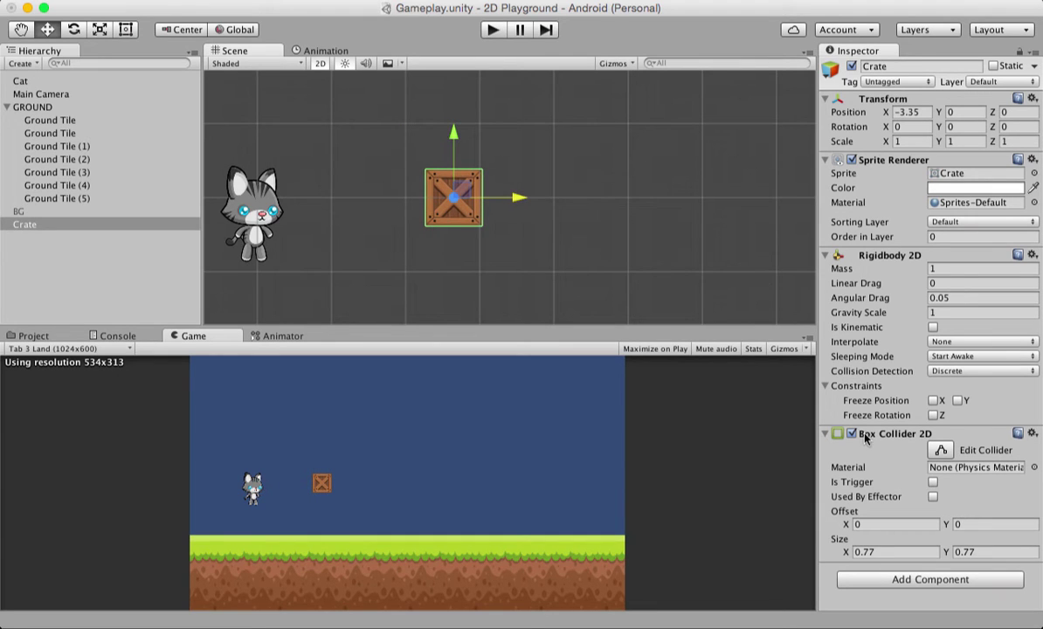
# Edit the crate's Box Collider 2D, pulling all four edges slightly inward to a size of about 0.74 by 0.74
pyautogui.scroll(5, 463, 256)
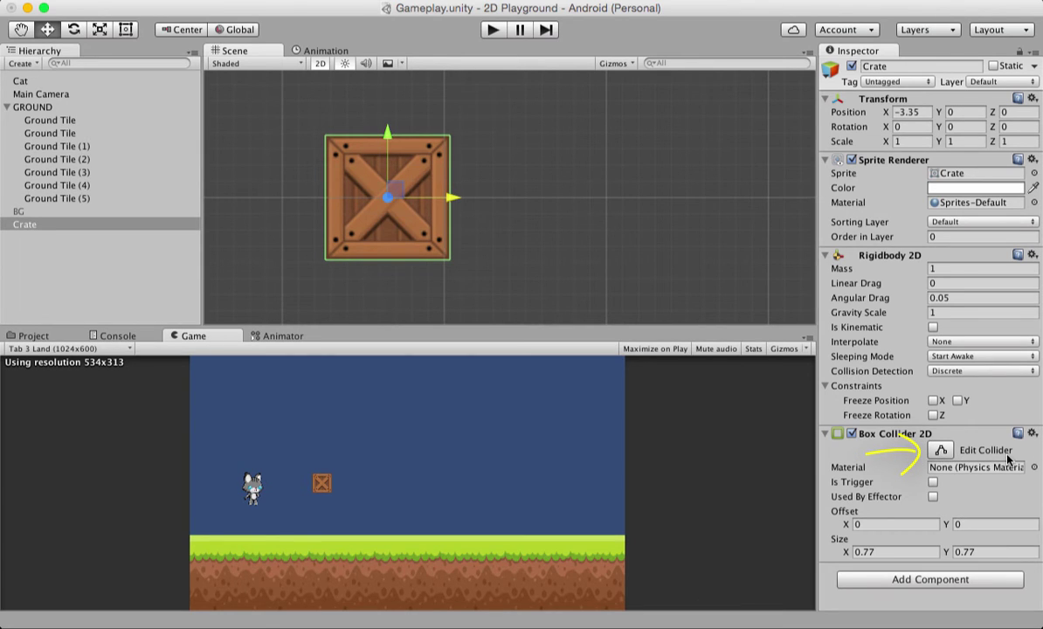
pyautogui.click(940, 451)
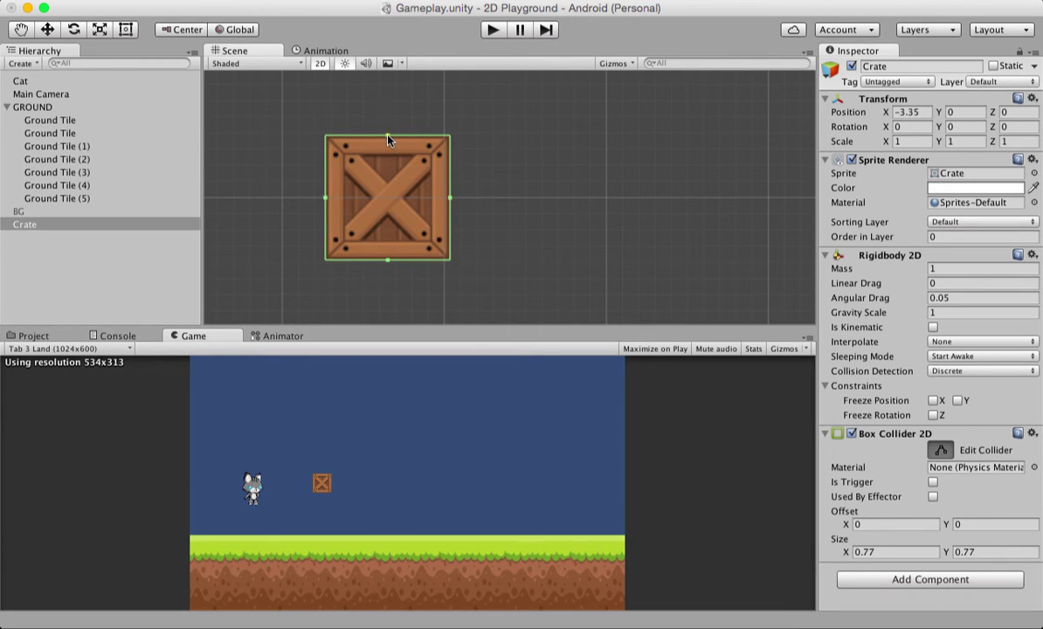
pyautogui.moveTo(389, 140); pyautogui.dragTo(390, 143)
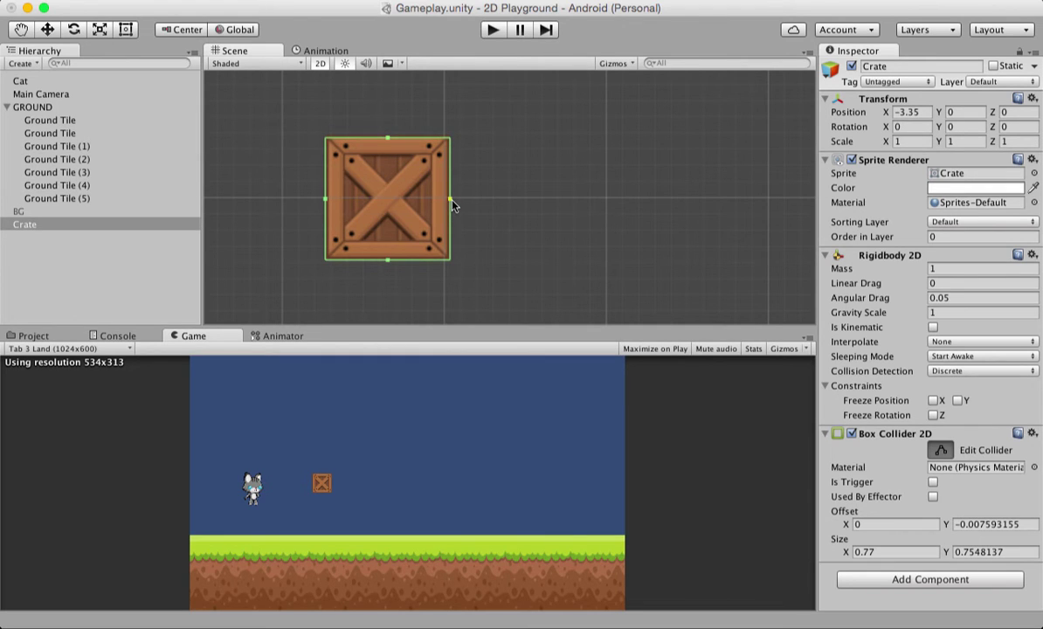
pyautogui.moveTo(452, 201); pyautogui.dragTo(450, 202)
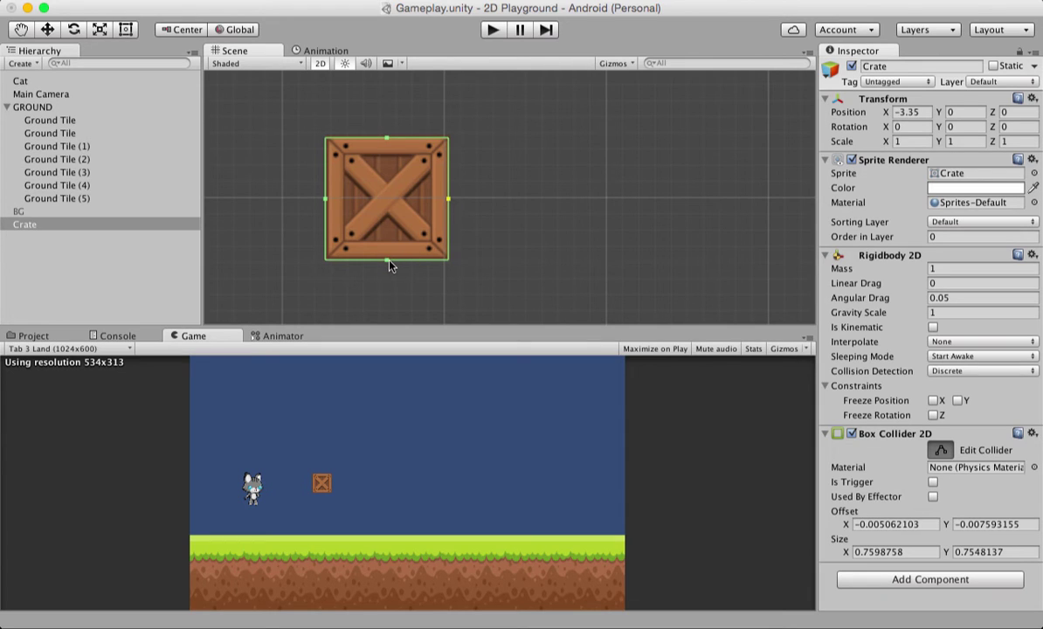
pyautogui.moveTo(388, 261); pyautogui.dragTo(388, 257)
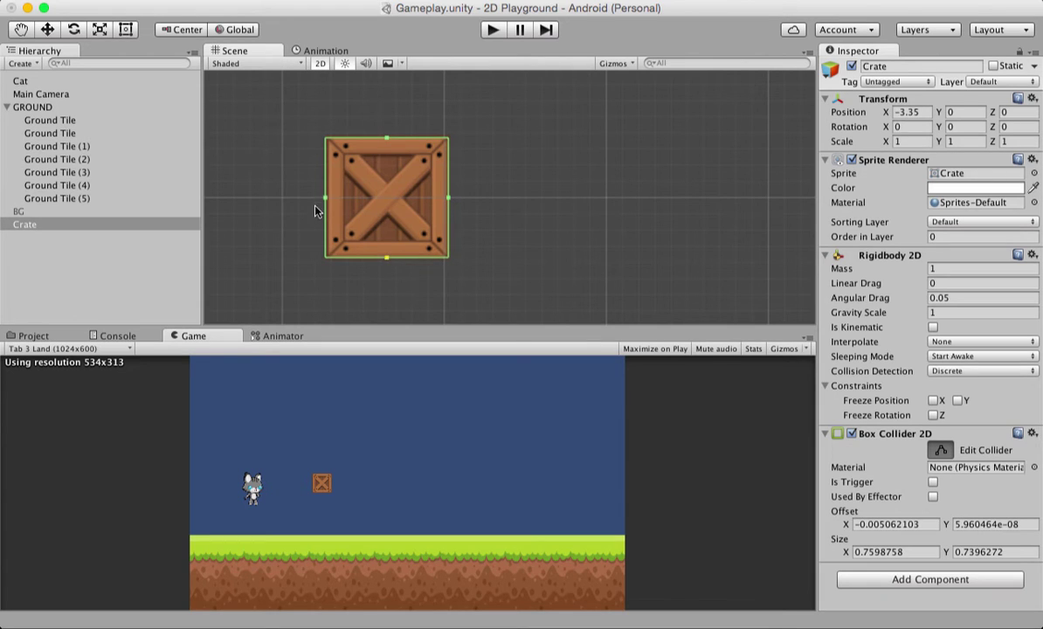
pyautogui.moveTo(326, 203); pyautogui.dragTo(330, 203)
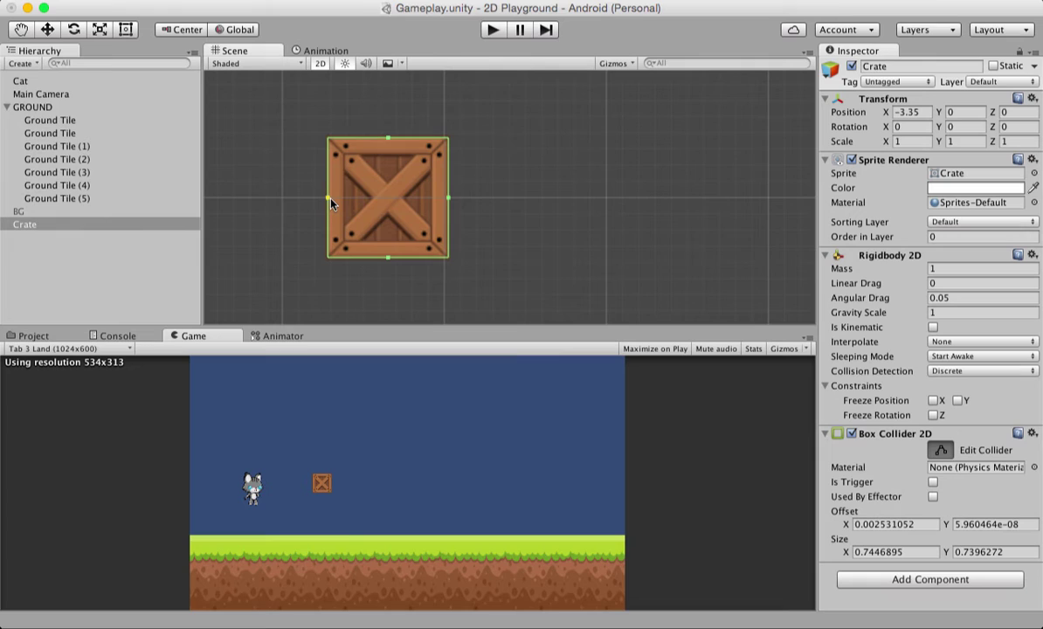
pyautogui.click(945, 450)
# Run the game to test how the crate behaves with its physics components, and stop it again
pyautogui.scroll(-2, 535, 254)
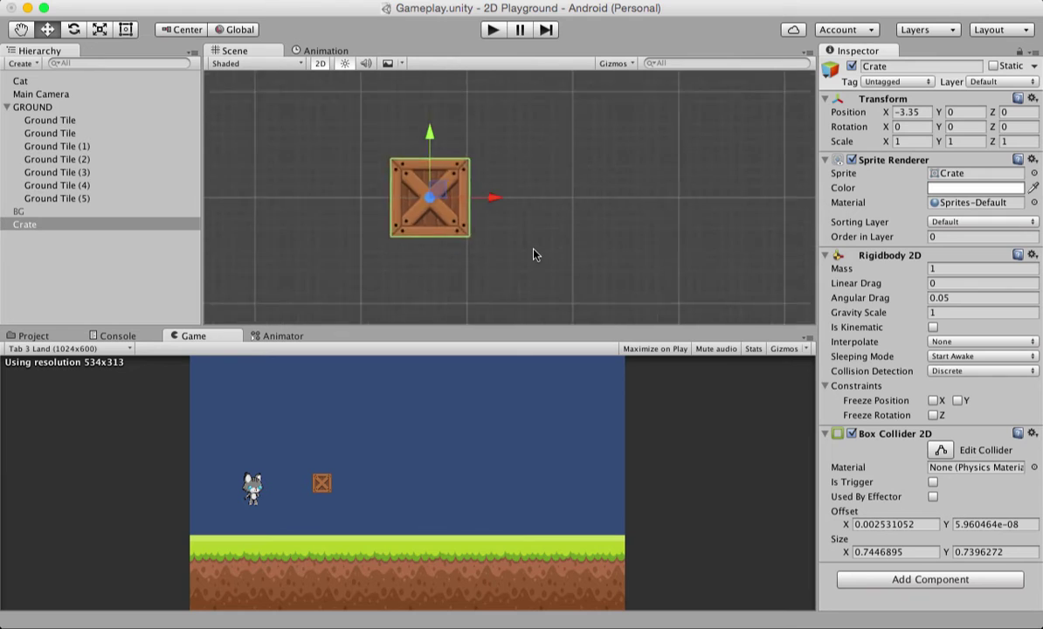
pyautogui.scroll(-5, 535, 254)
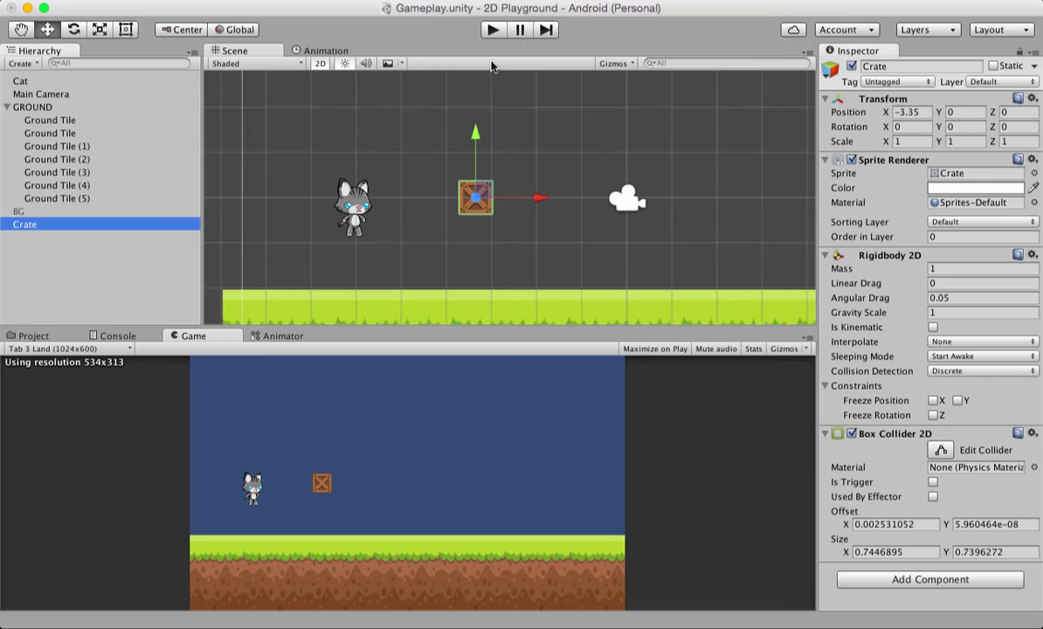
pyautogui.click(493, 31)
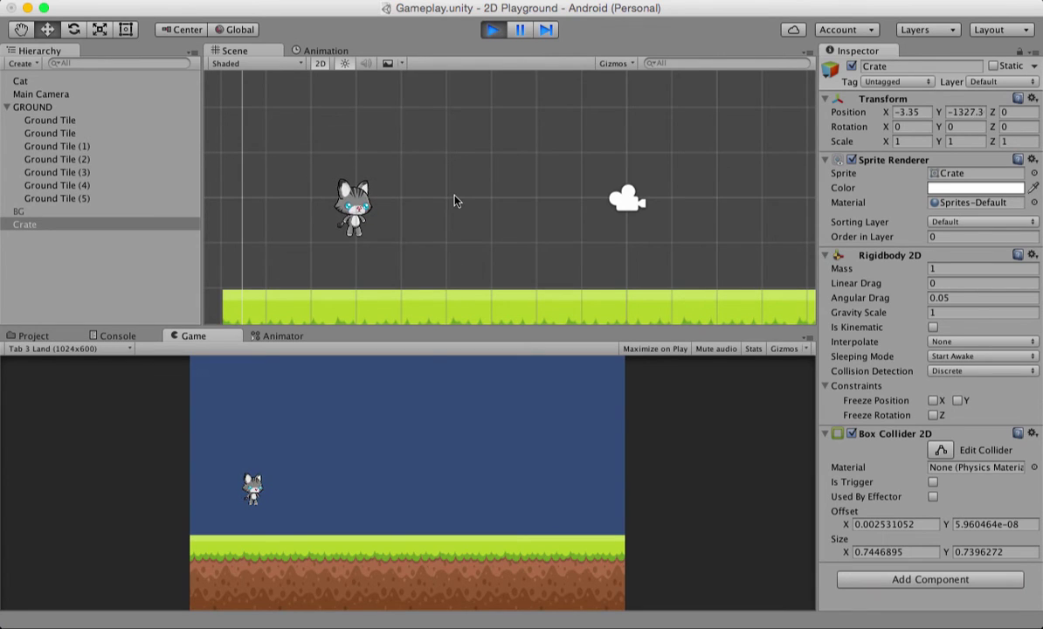
pyautogui.press('super+p')
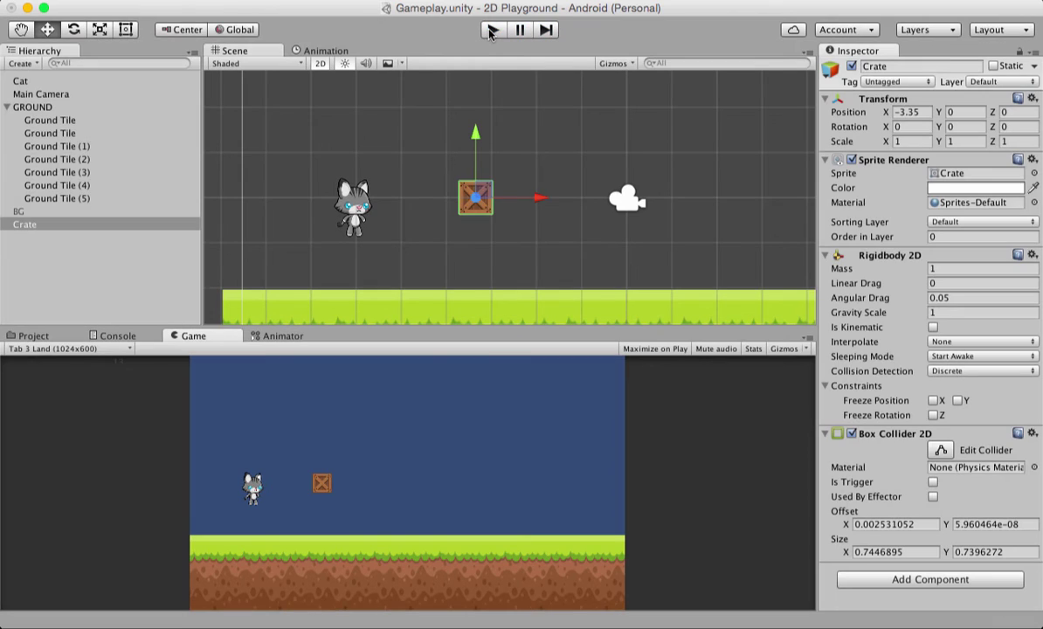
# Add a Box Collider 2D component to the GROUND parent object
pyautogui.click(73, 108)
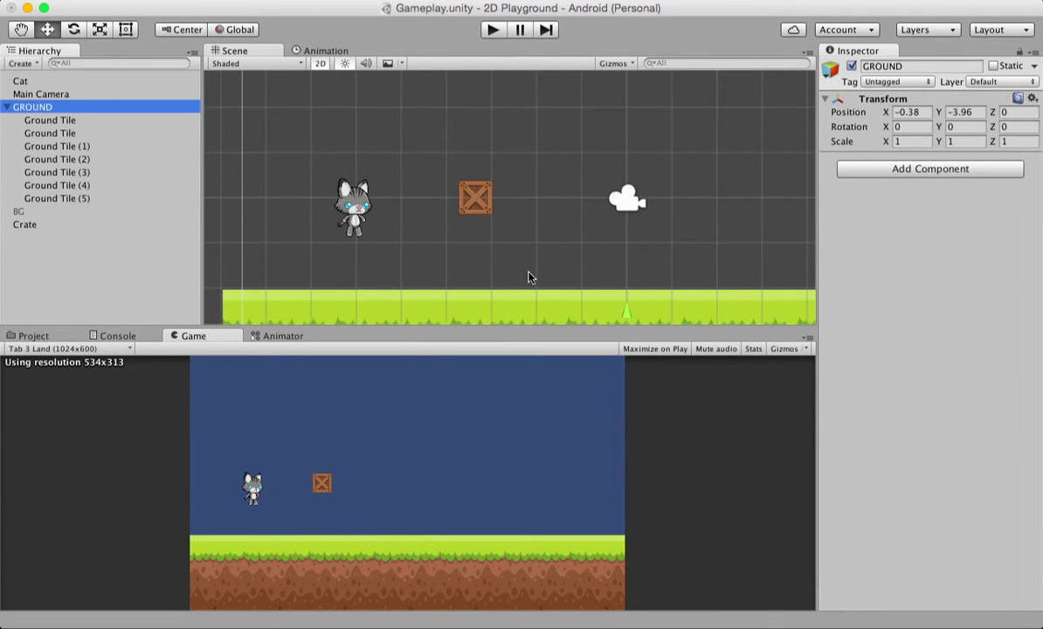
pyautogui.press('f')
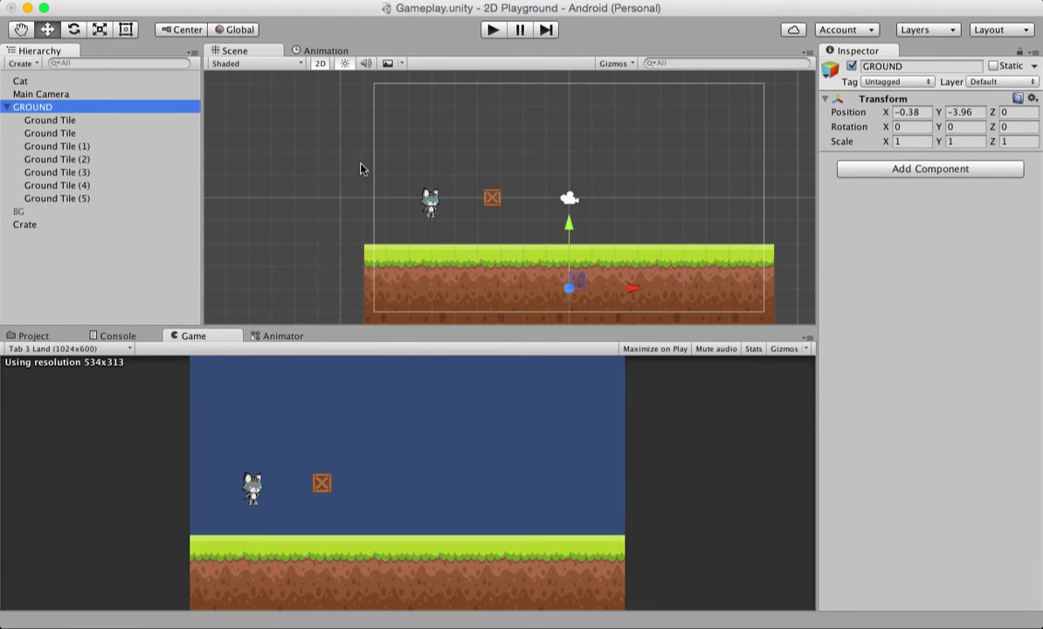
pyautogui.click(931, 171)
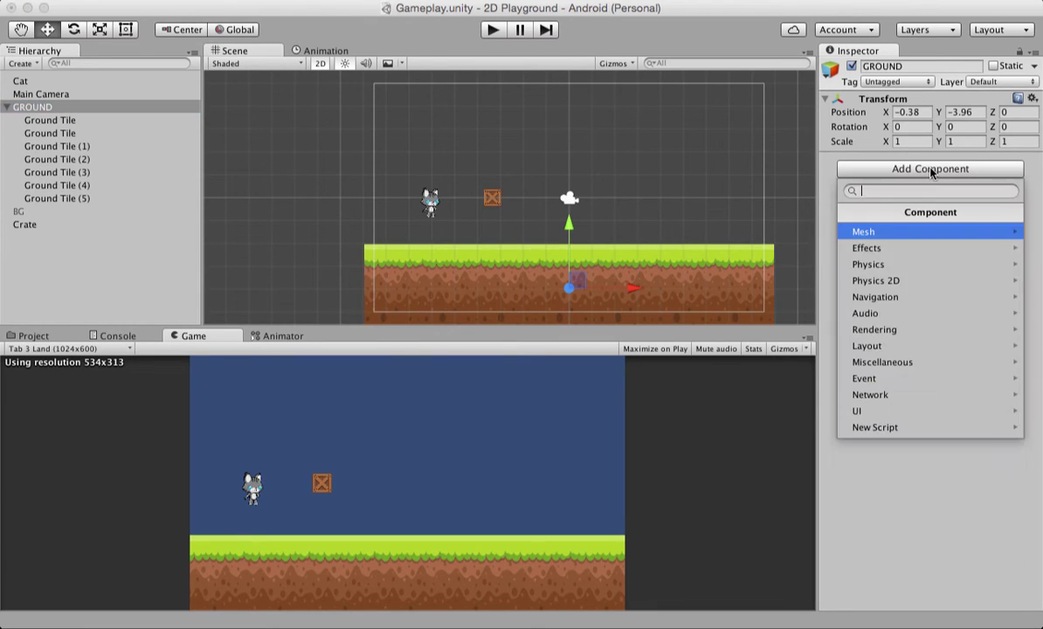
pyautogui.write('box')
pyautogui.press('Down')
pyautogui.press('Return')
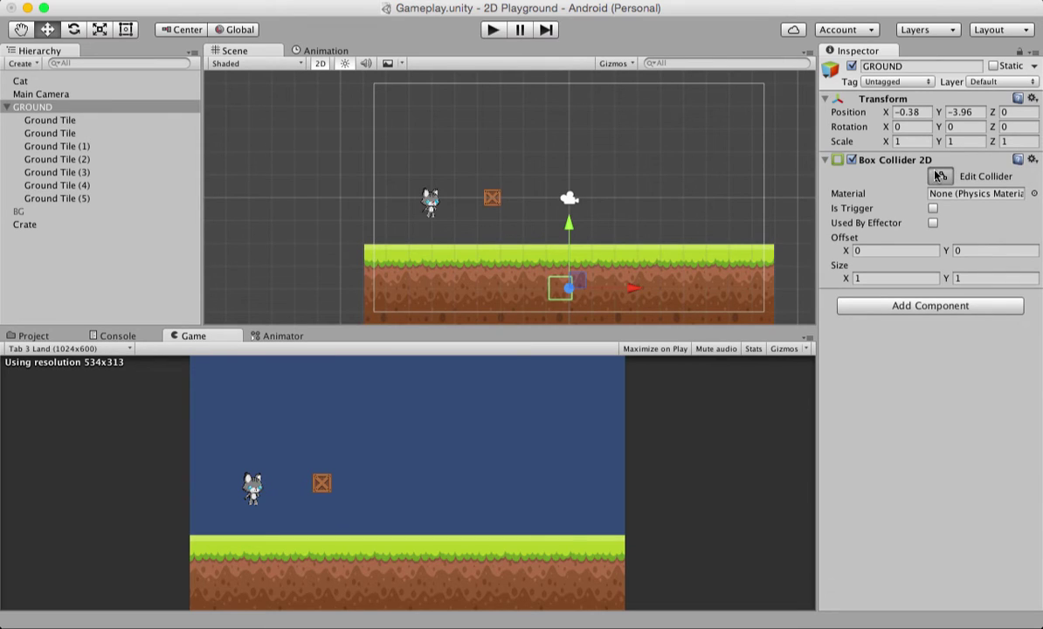
# Stretch the GROUND object's Box Collider 2D over the row of ground tiles to a size of about 17.78 by 3.40
pyautogui.click(935, 176)
pyautogui.moveTo(572, 289); pyautogui.dragTo(780, 300)
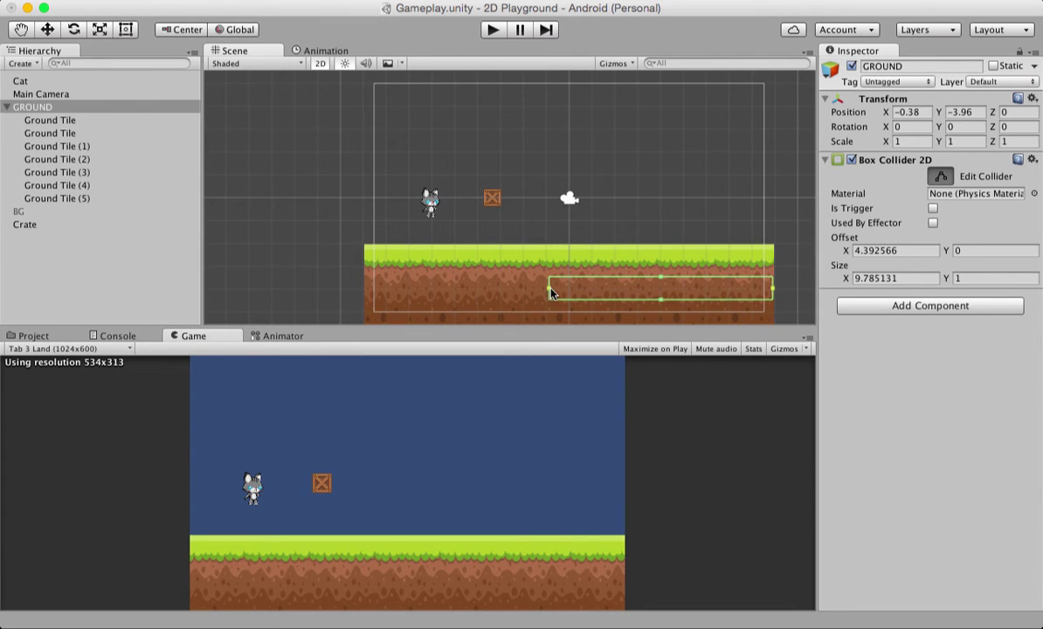
pyautogui.moveTo(551, 289); pyautogui.dragTo(358, 299)
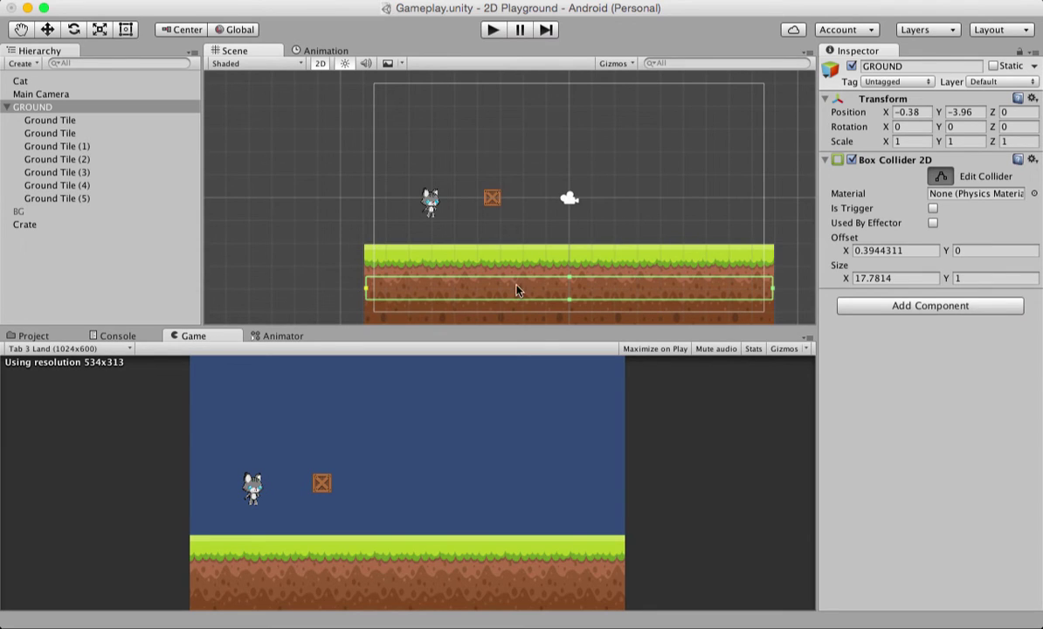
pyautogui.moveTo(568, 283); pyautogui.dragTo(564, 244)
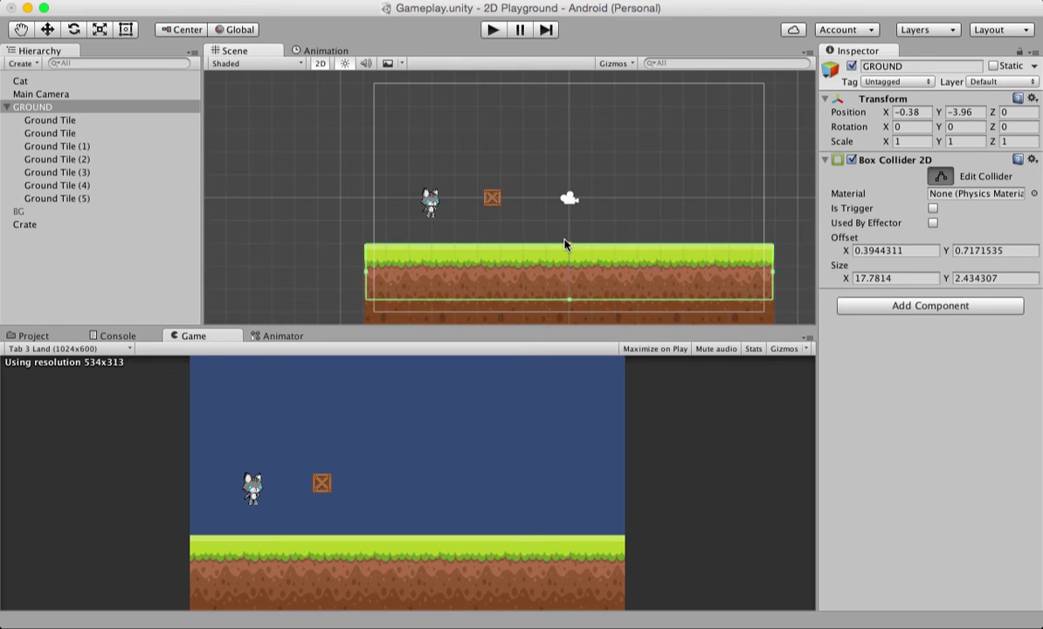
pyautogui.moveTo(570, 303); pyautogui.dragTo(570, 325)
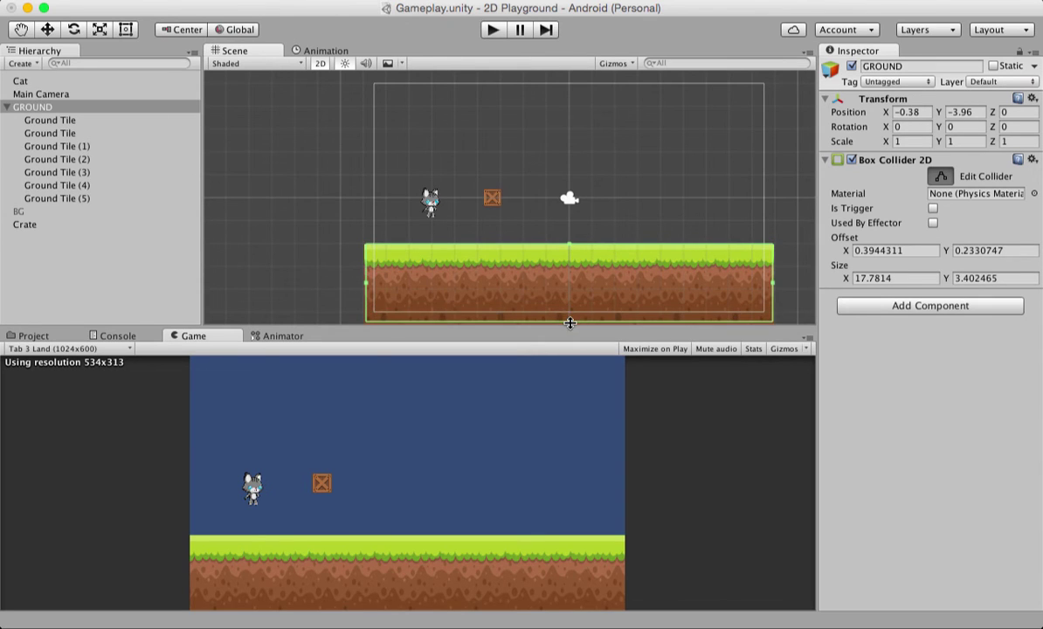
pyautogui.scroll(-2, 575, 281)
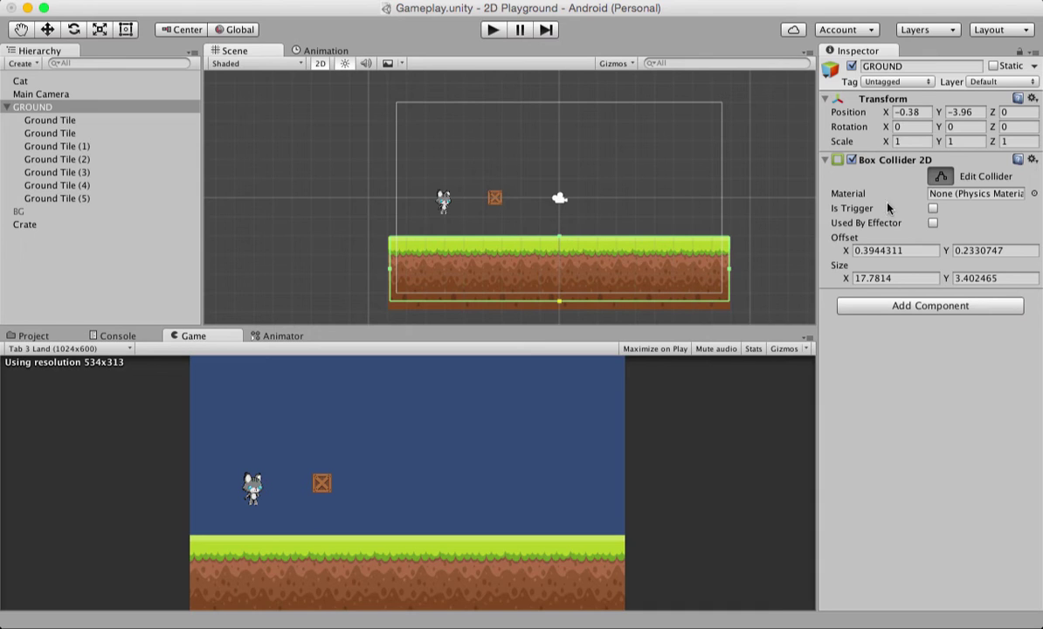
pyautogui.click(940, 177)
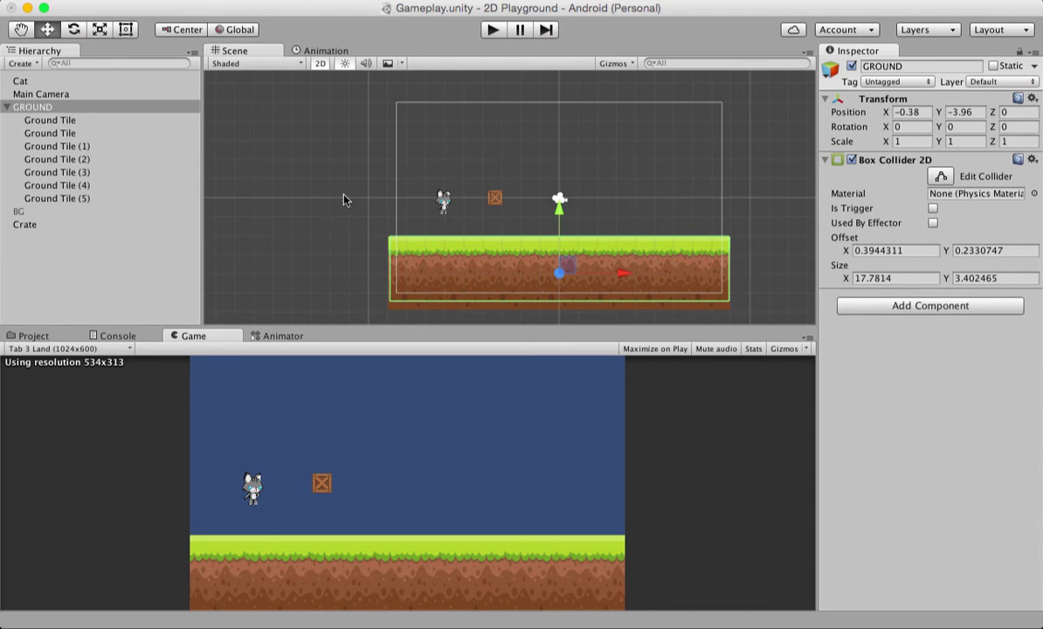
# Run the game and examine up close how the crate's collider meets the ground
pyautogui.click(494, 31)
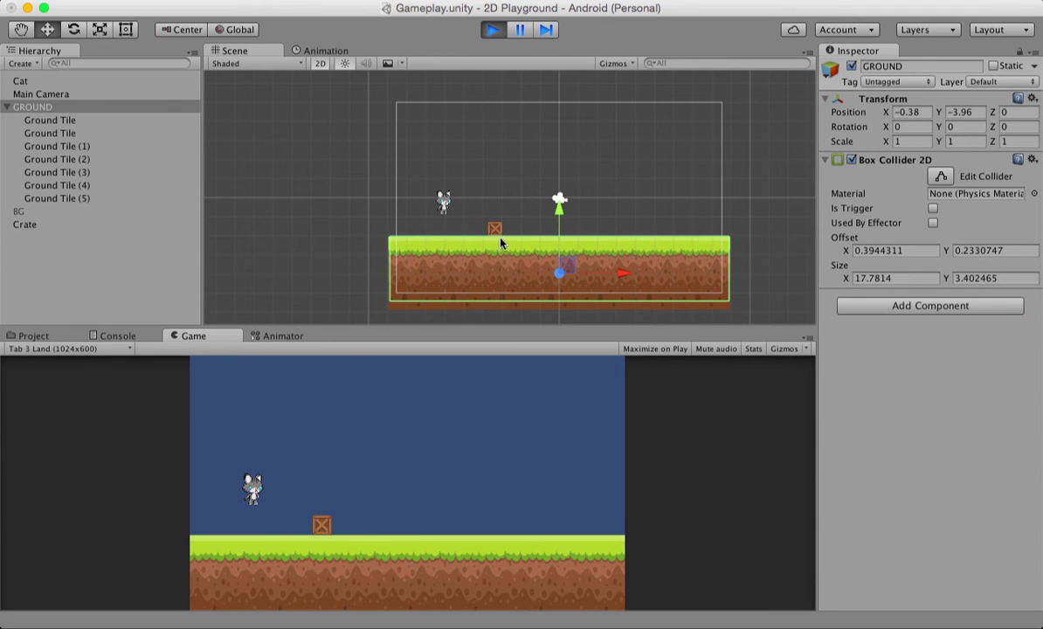
pyautogui.scroll(5, 413, 293)
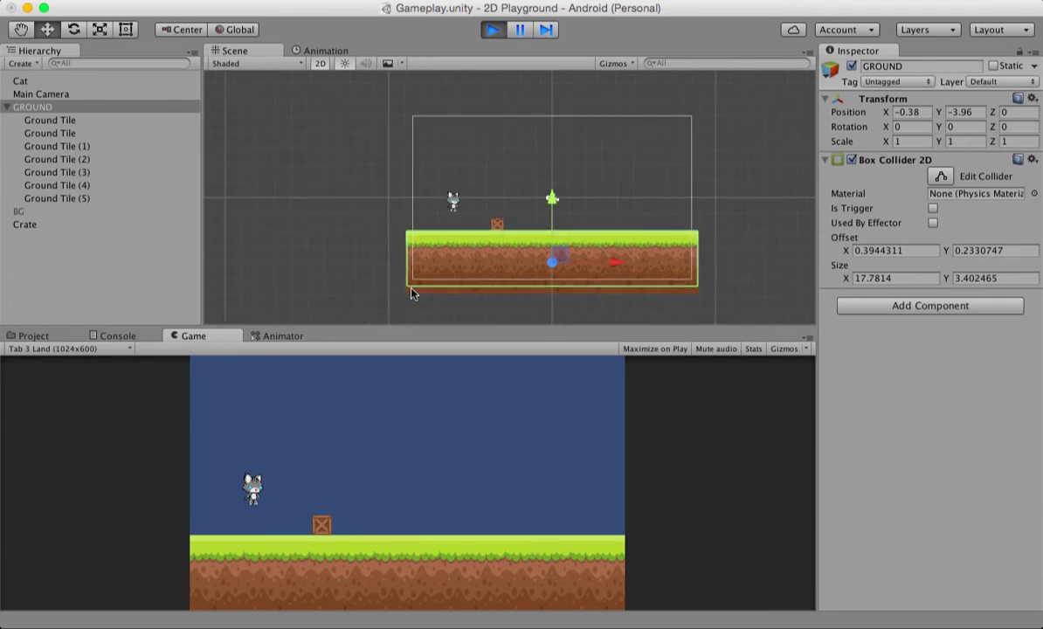
pyautogui.click(412, 293)
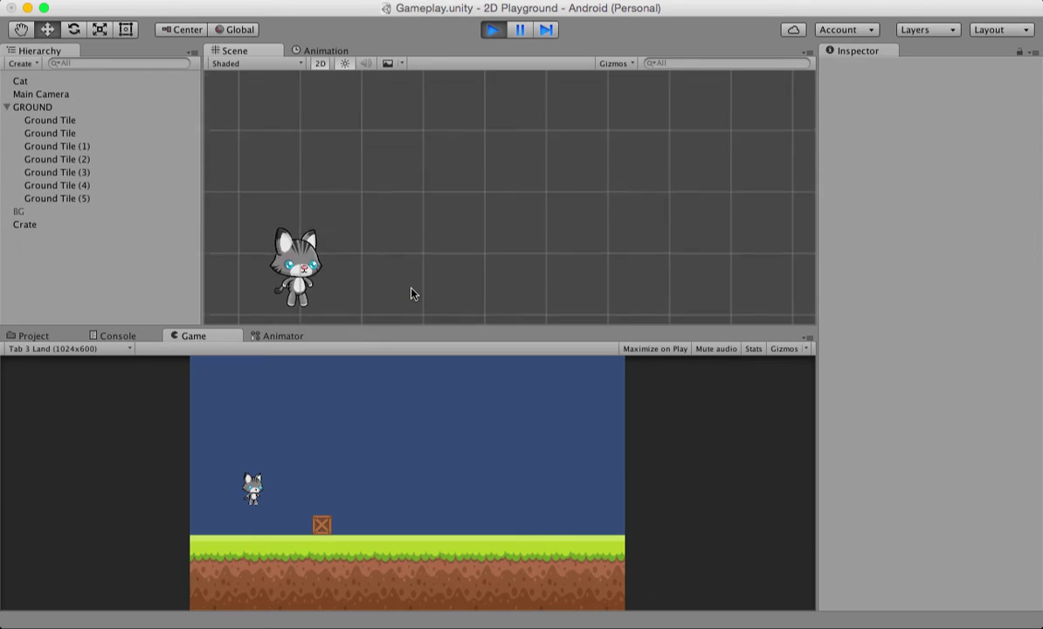
pyautogui.scroll(-5, 412, 292)
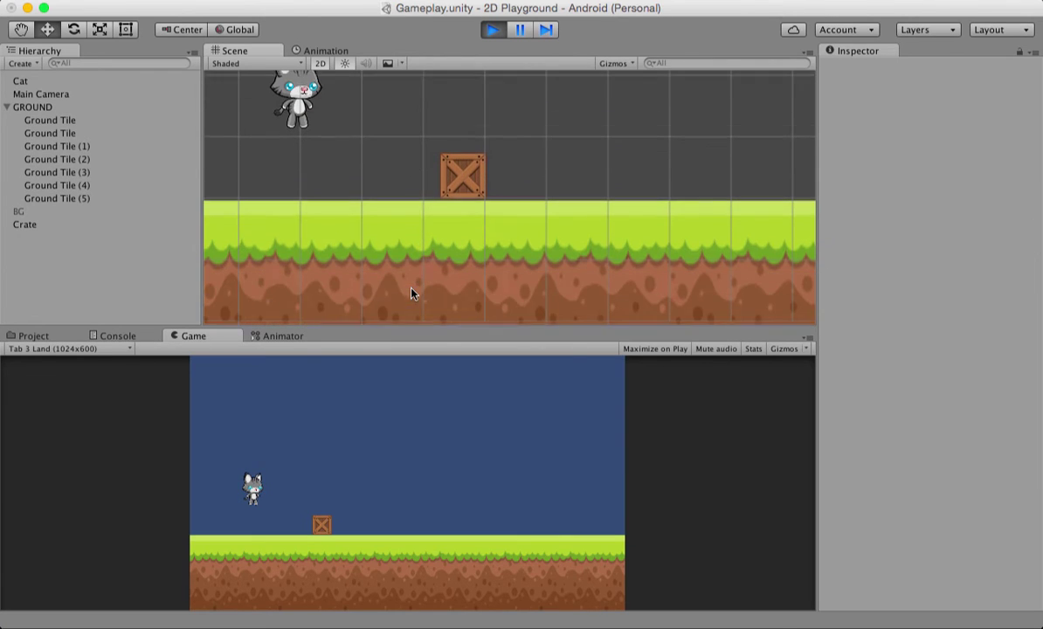
pyautogui.click(487, 232)
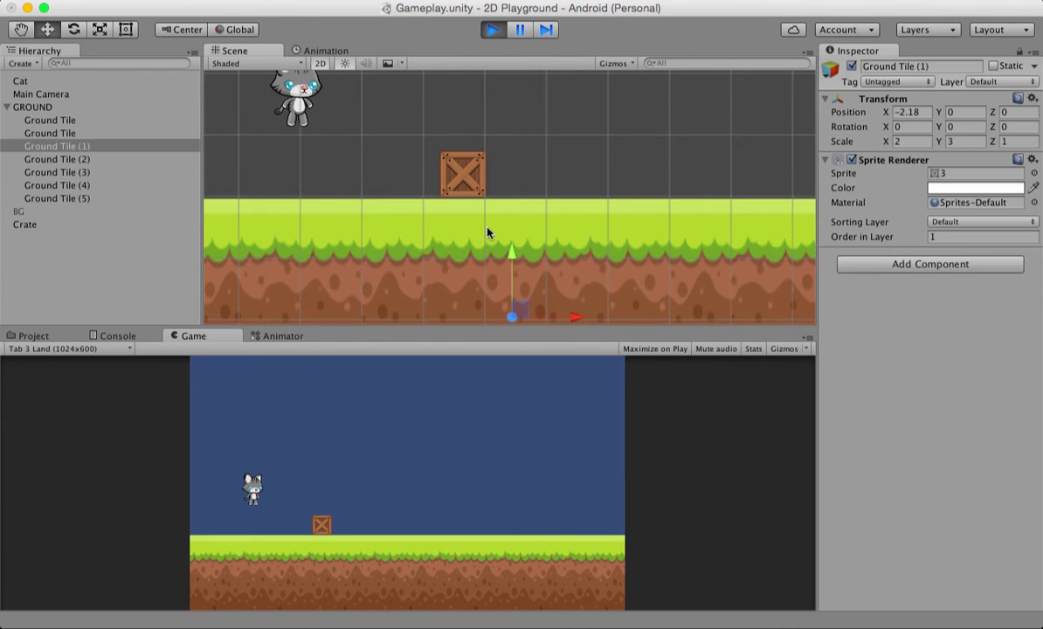
pyautogui.click(69, 233)
pyautogui.click(61, 225)
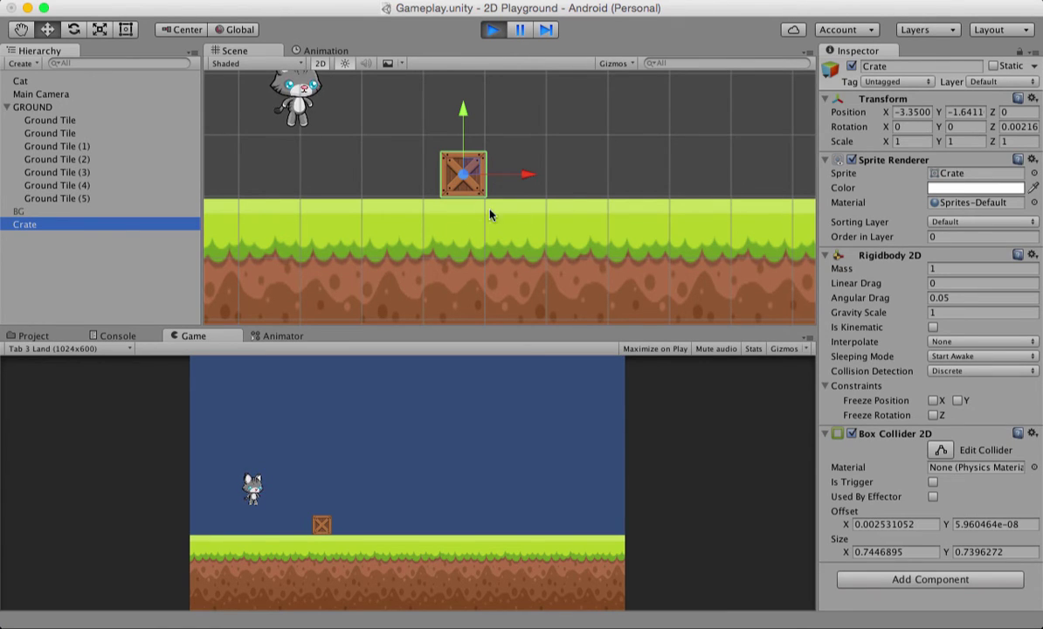
pyautogui.scroll(-2, 475, 224)
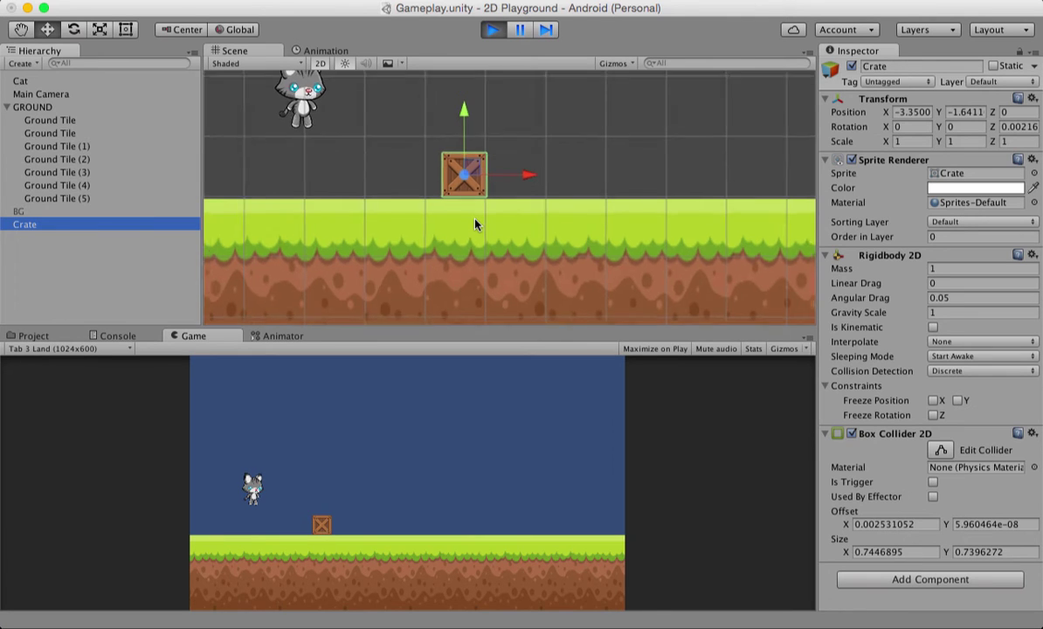
pyautogui.scroll(1, 477, 226)
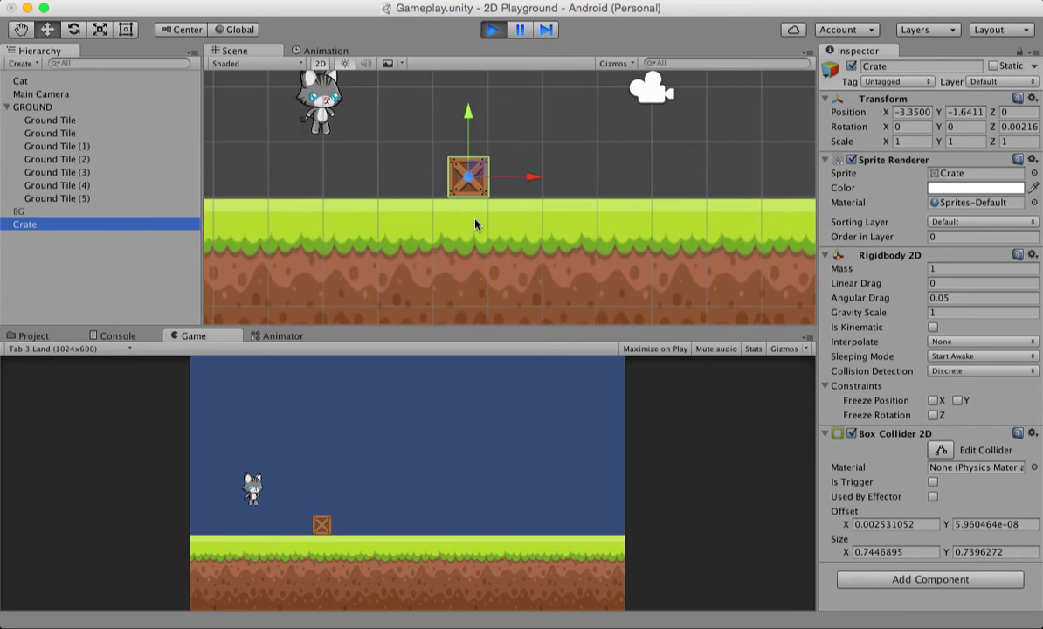
pyautogui.scroll(-1, 477, 226)
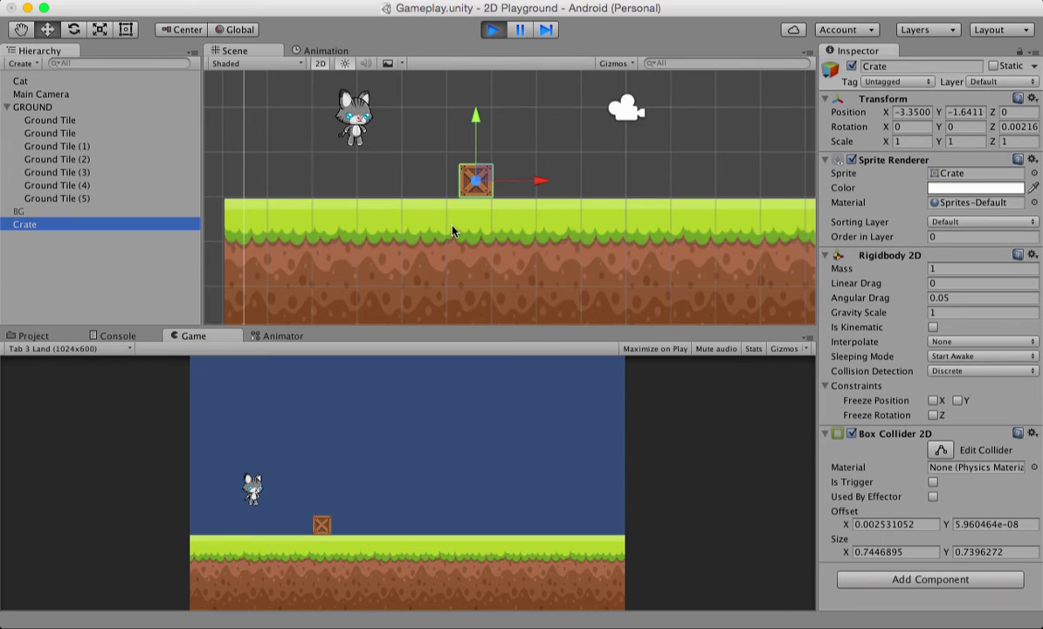
pyautogui.scroll(-1, 453, 230)
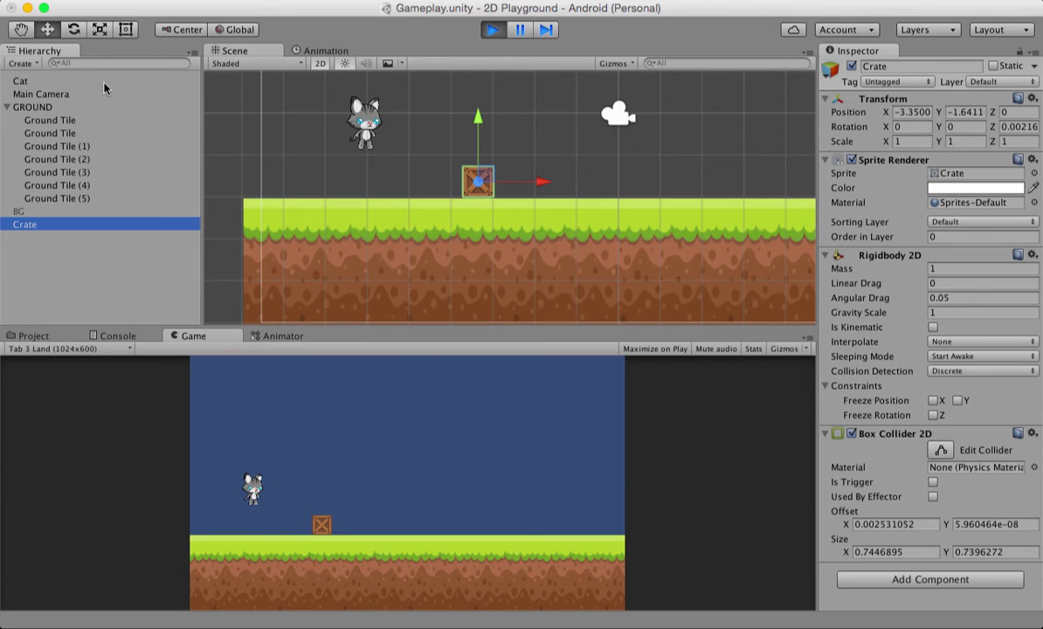
# Stop the running game and add a Rigidbody 2D component to the Cat object
pyautogui.click(41, 81)
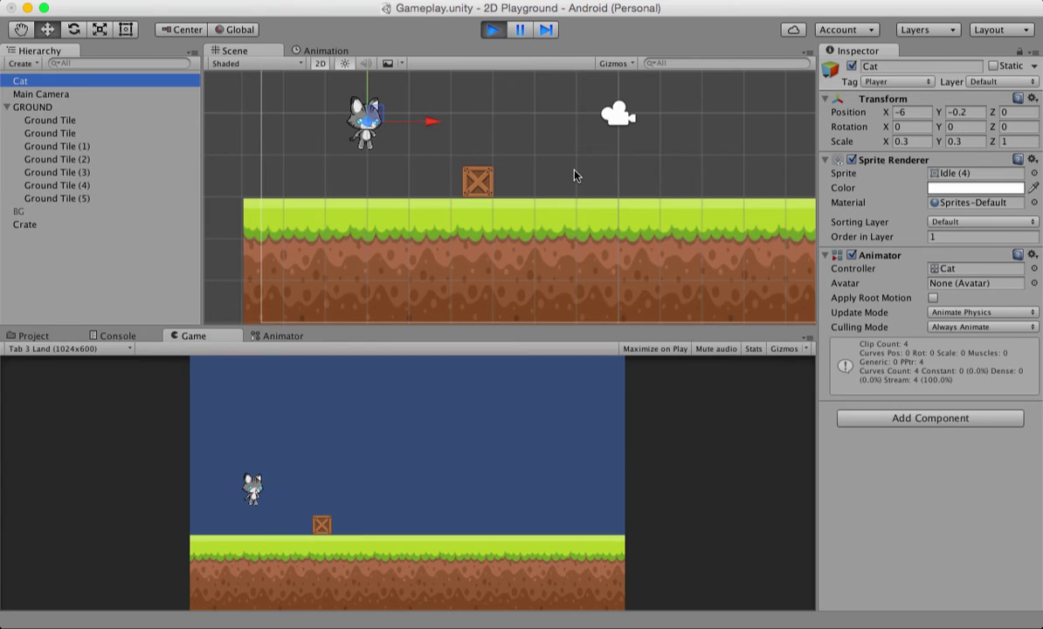
pyautogui.click(493, 29)
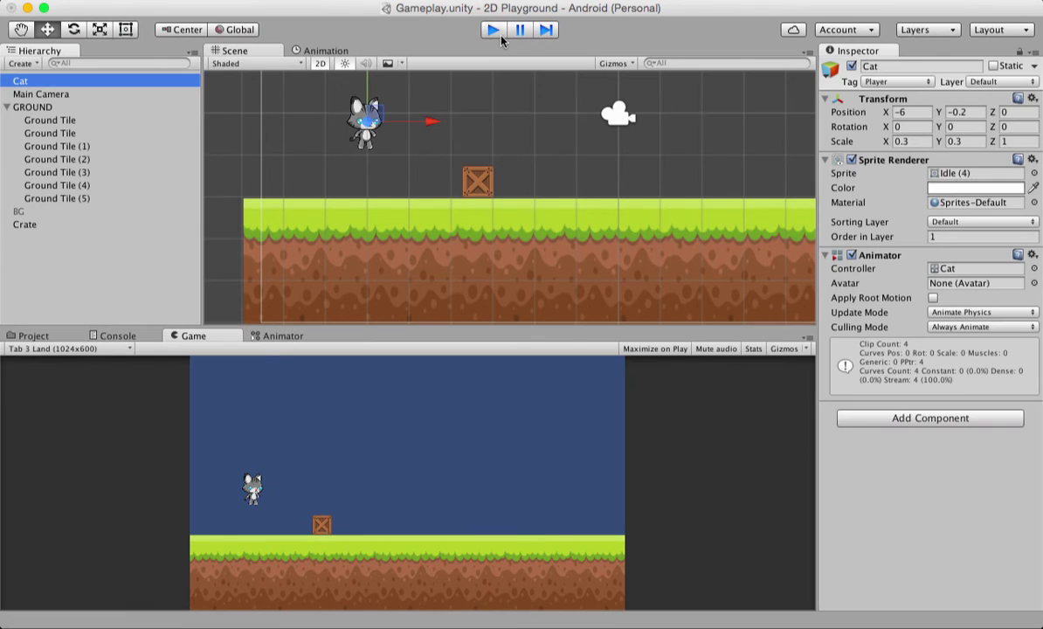
pyautogui.click(930, 418)
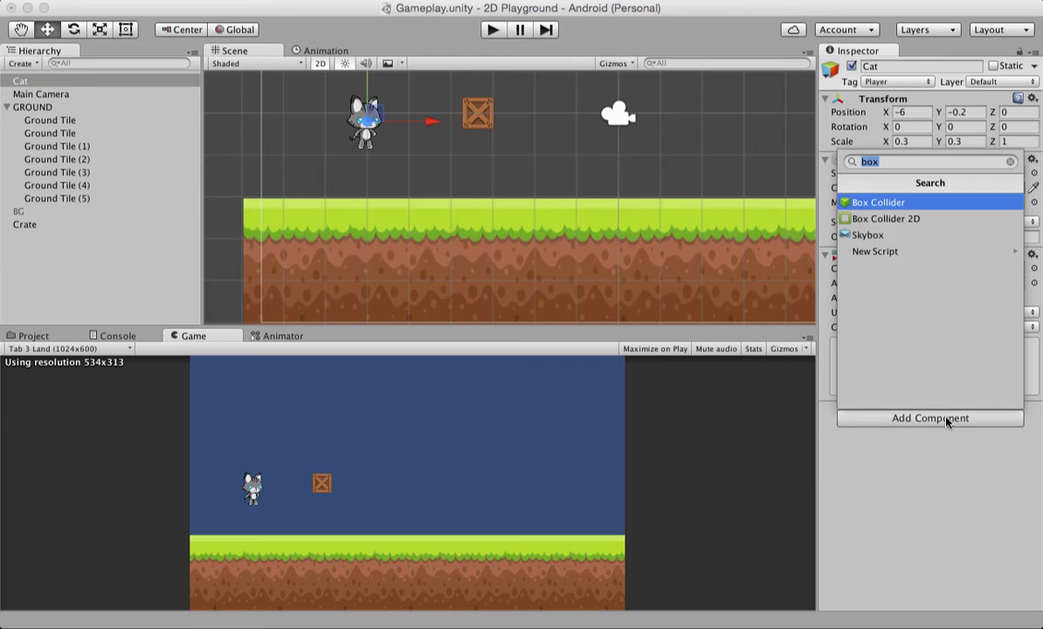
pyautogui.write('rigid')
pyautogui.press('Down')
pyautogui.press('Return')
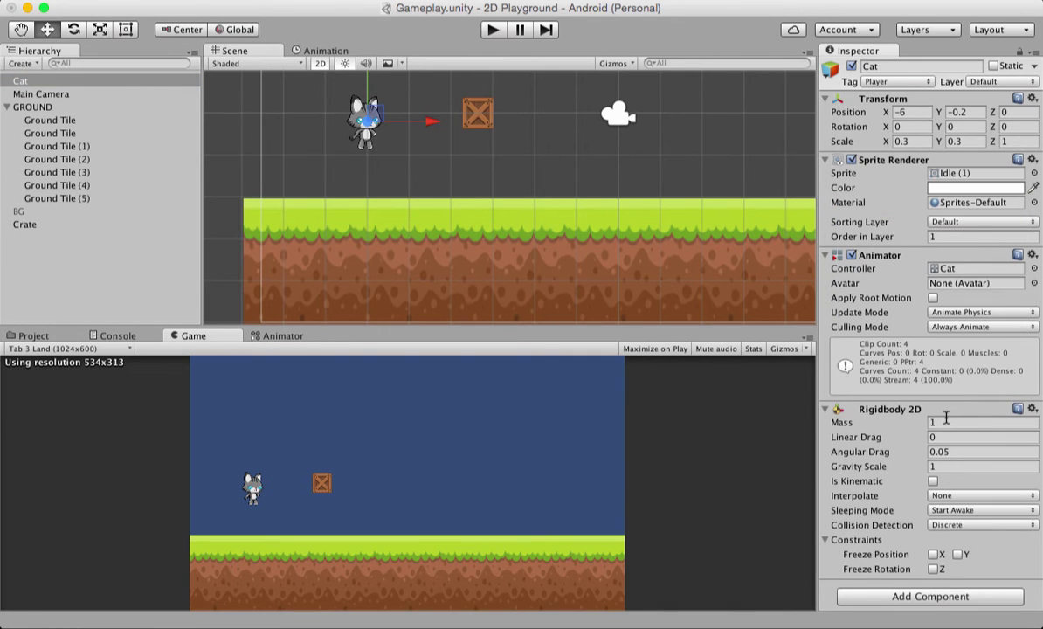
# Add a Box Collider 2D component to the Cat object
pyautogui.click(905, 595)
pyautogui.write('box')
pyautogui.press('Down')
pyautogui.press('Return')
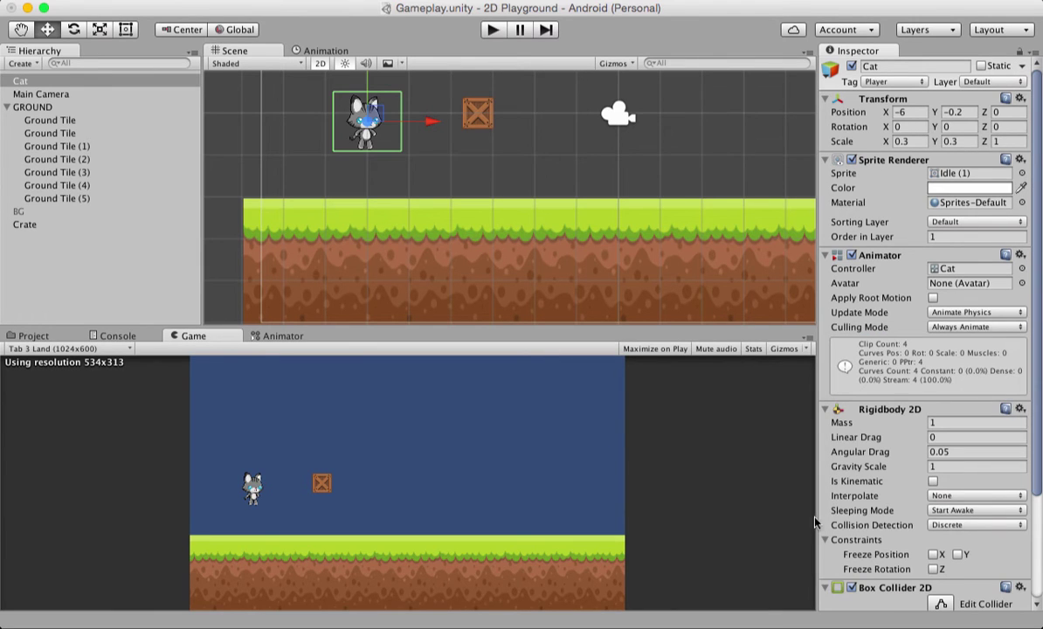
# Fit the Cat's Box Collider 2D closely around the cat's body, at a size of about 2.74 by 4.42
pyautogui.scroll(-3, 833, 463)
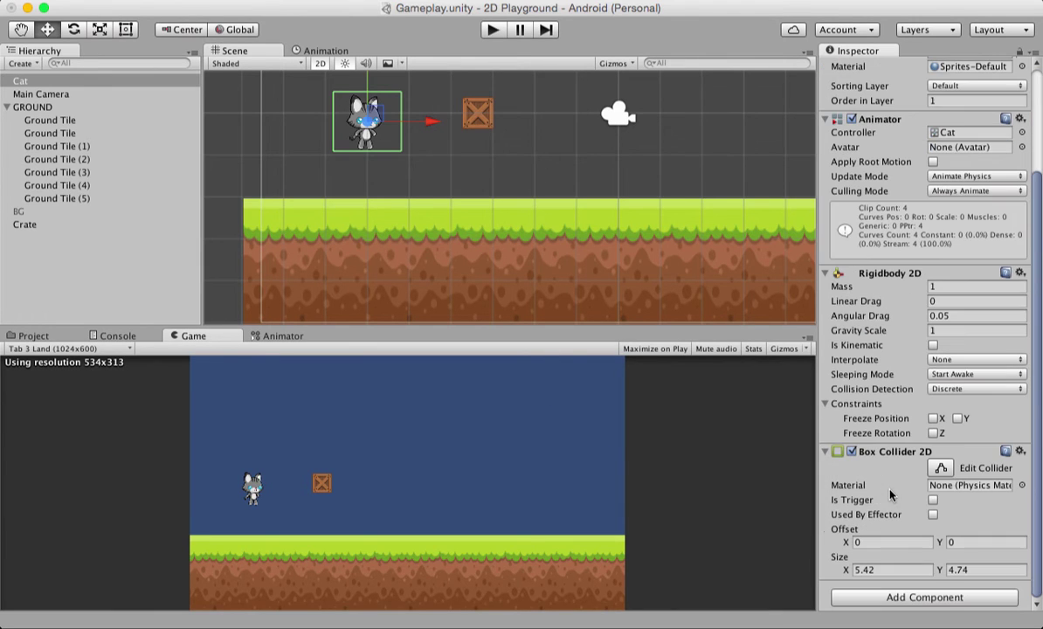
pyautogui.click(941, 469)
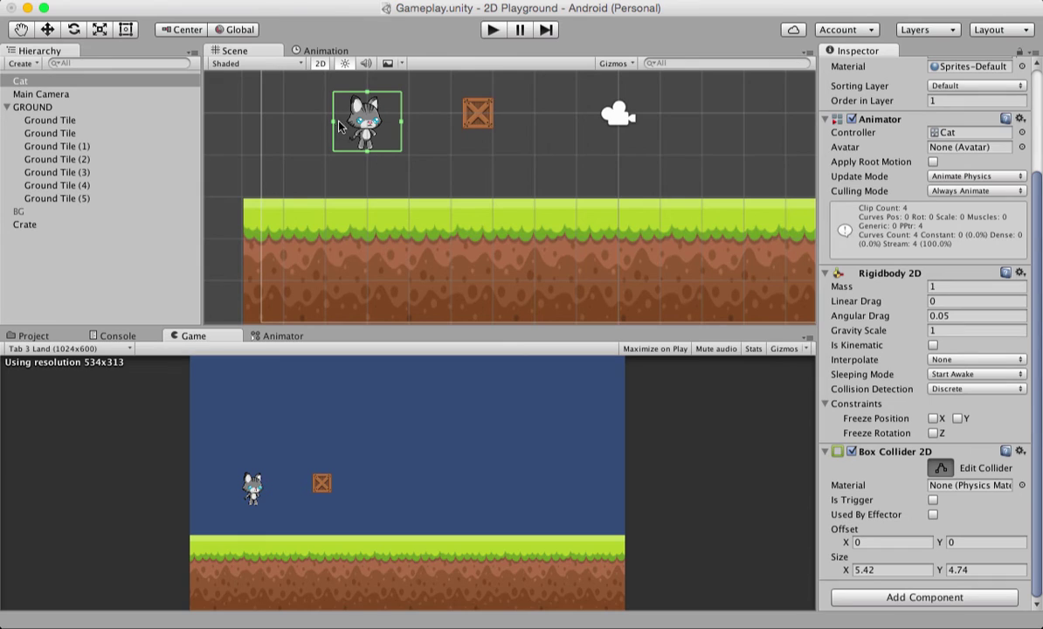
pyautogui.moveTo(333, 127); pyautogui.dragTo(381, 128)
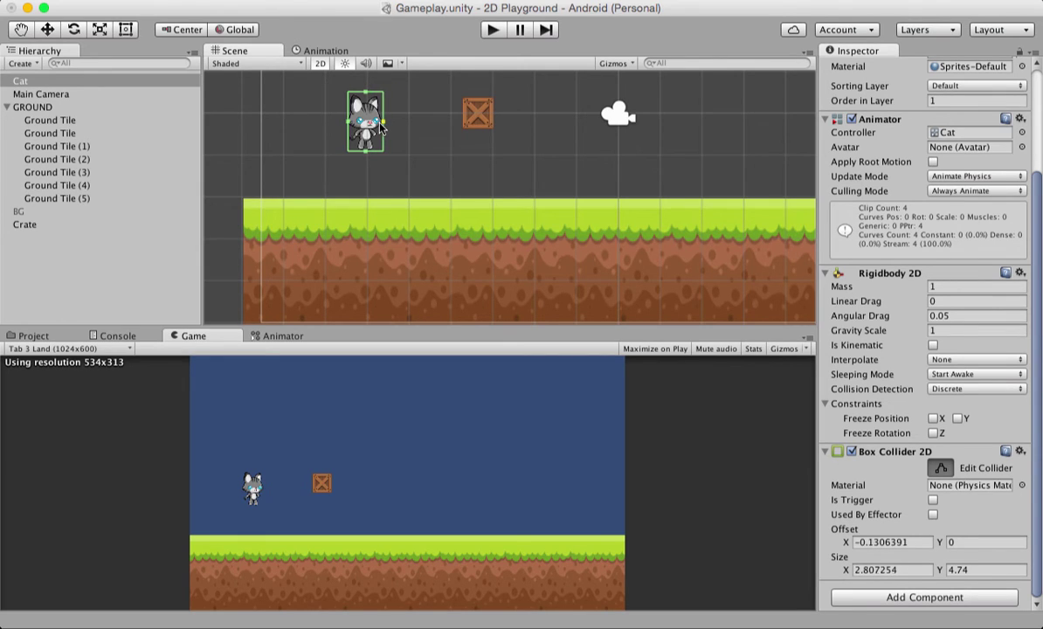
pyautogui.press('f')
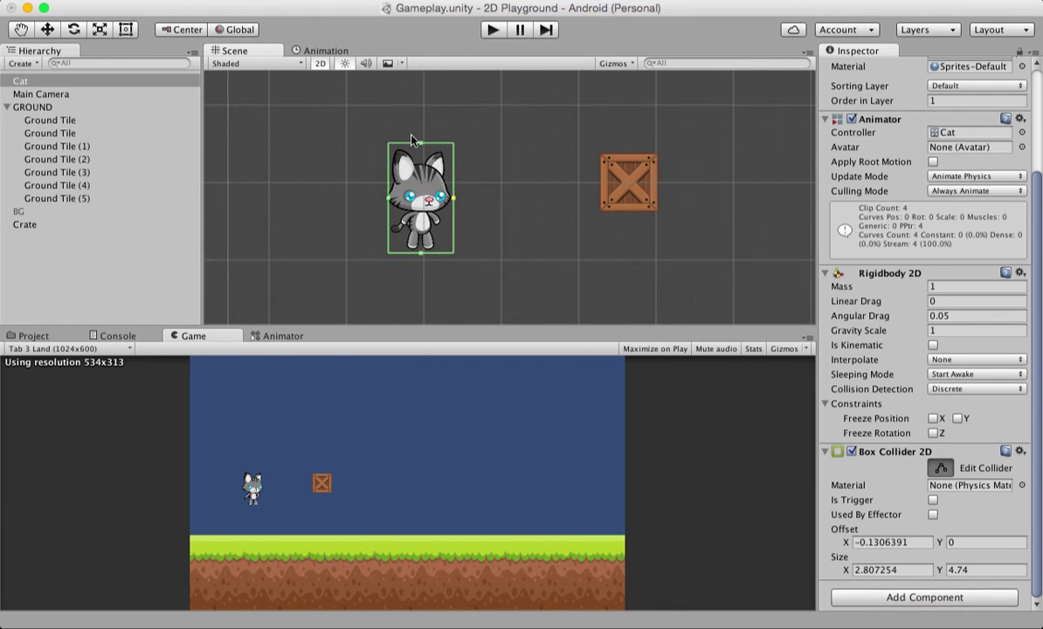
pyautogui.moveTo(421, 147); pyautogui.dragTo(421, 150)
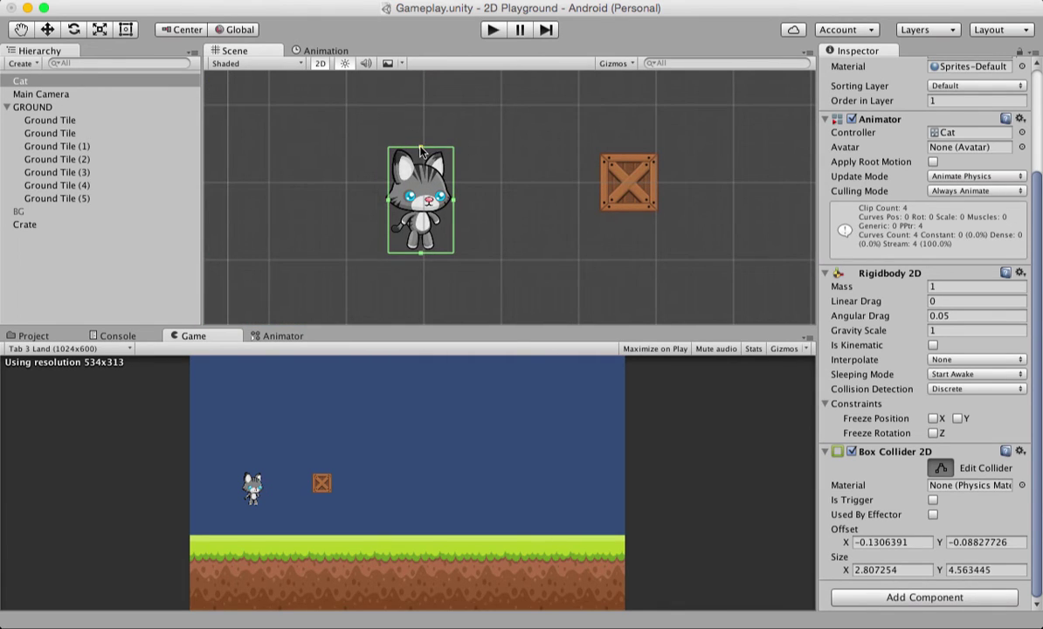
pyautogui.moveTo(456, 205); pyautogui.dragTo(453, 205)
pyautogui.moveTo(421, 254); pyautogui.dragTo(420, 252)
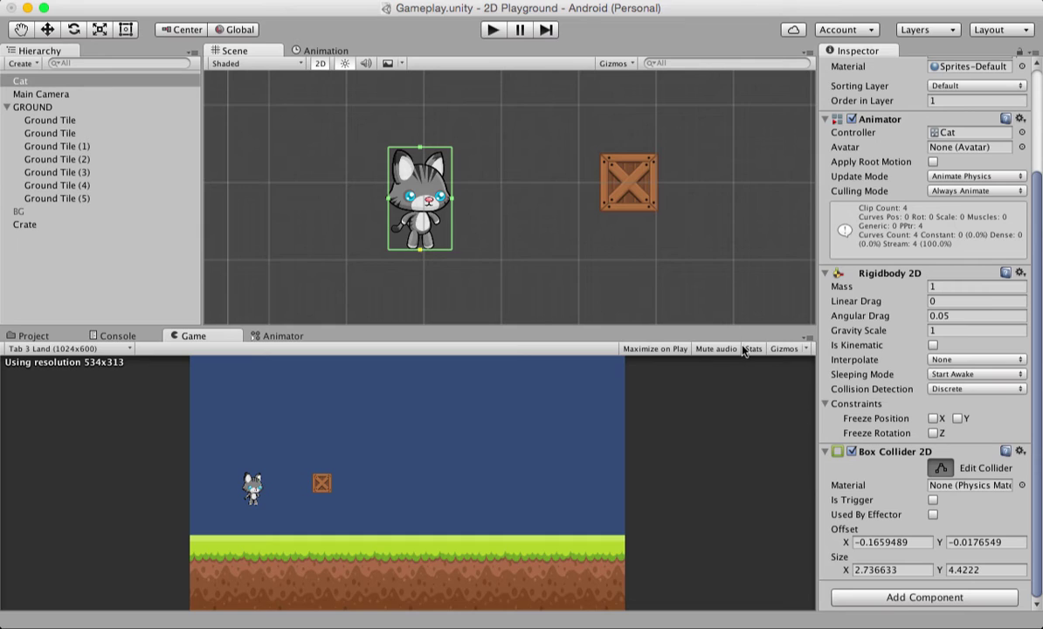
pyautogui.click(939, 469)
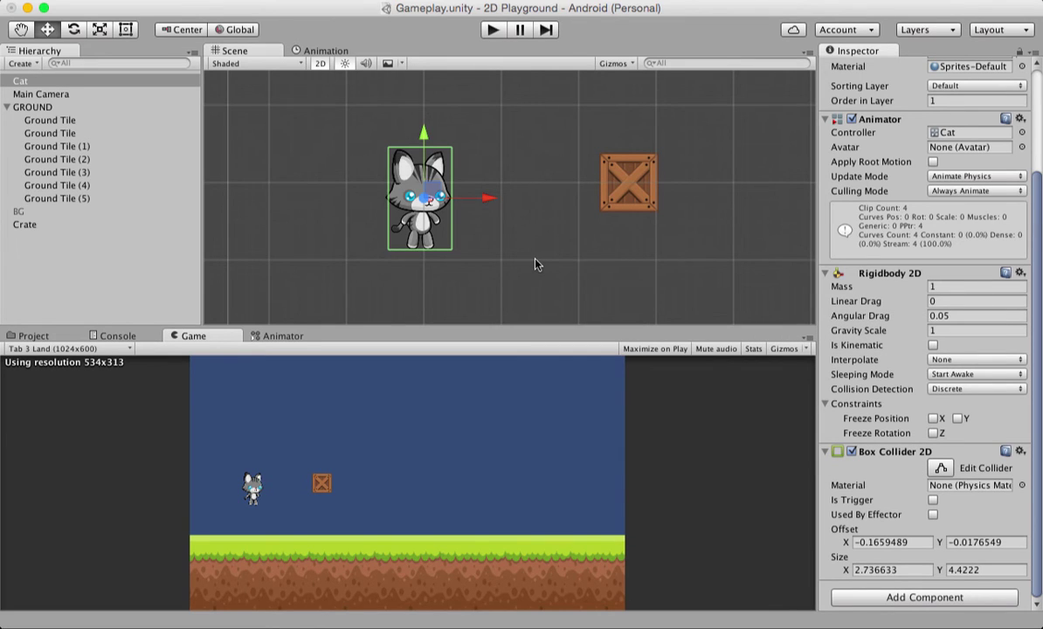
# Run the game to check how the cat and the crate land on the ground, and stop it
pyautogui.scroll(-5, 535, 264)
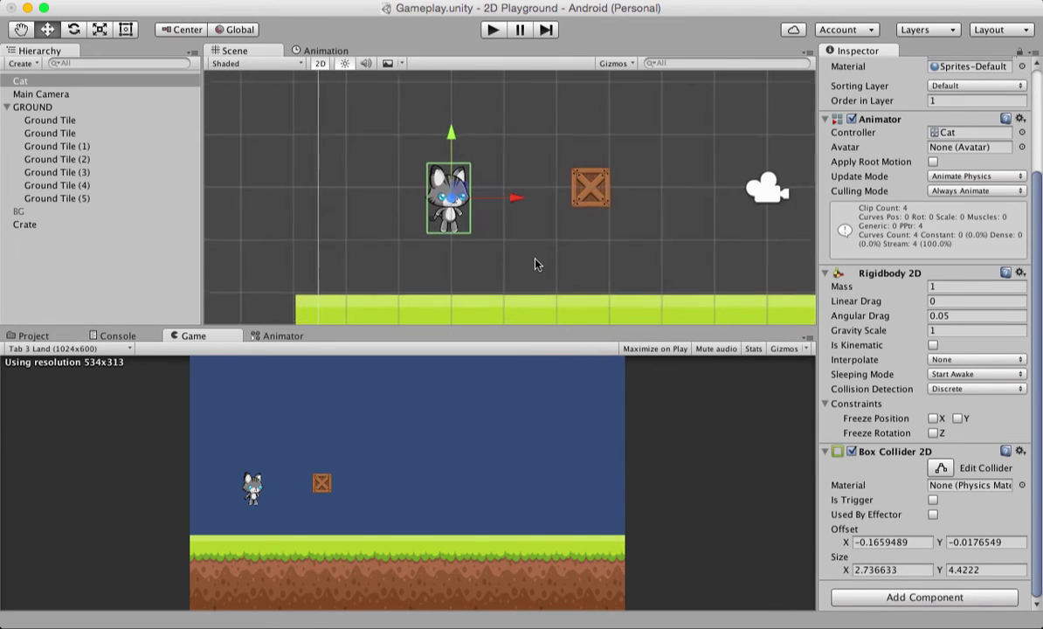
pyautogui.click(493, 30)
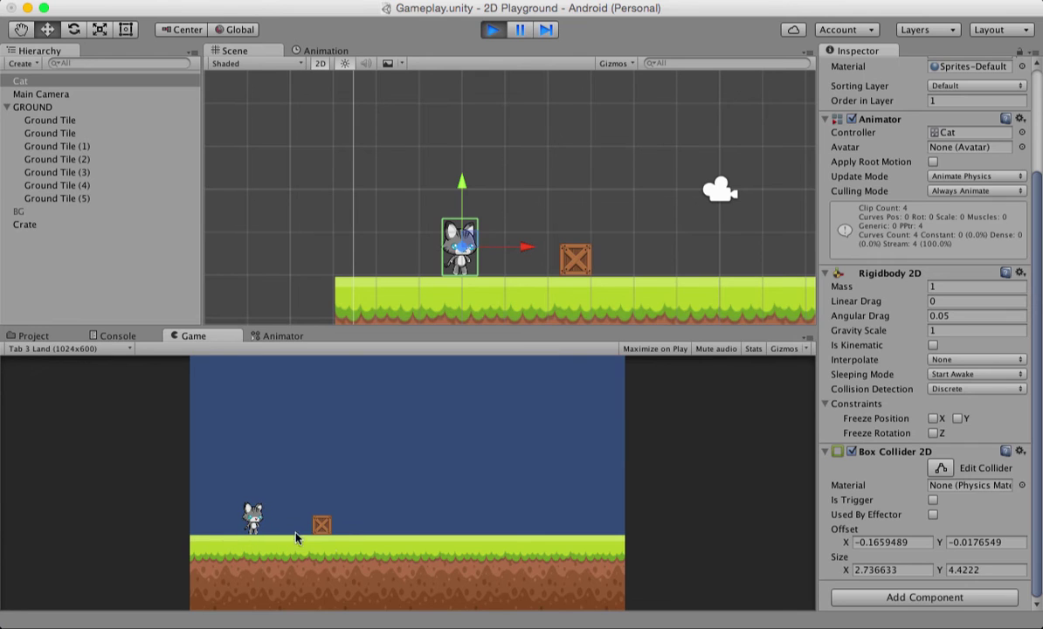
pyautogui.click(492, 31)
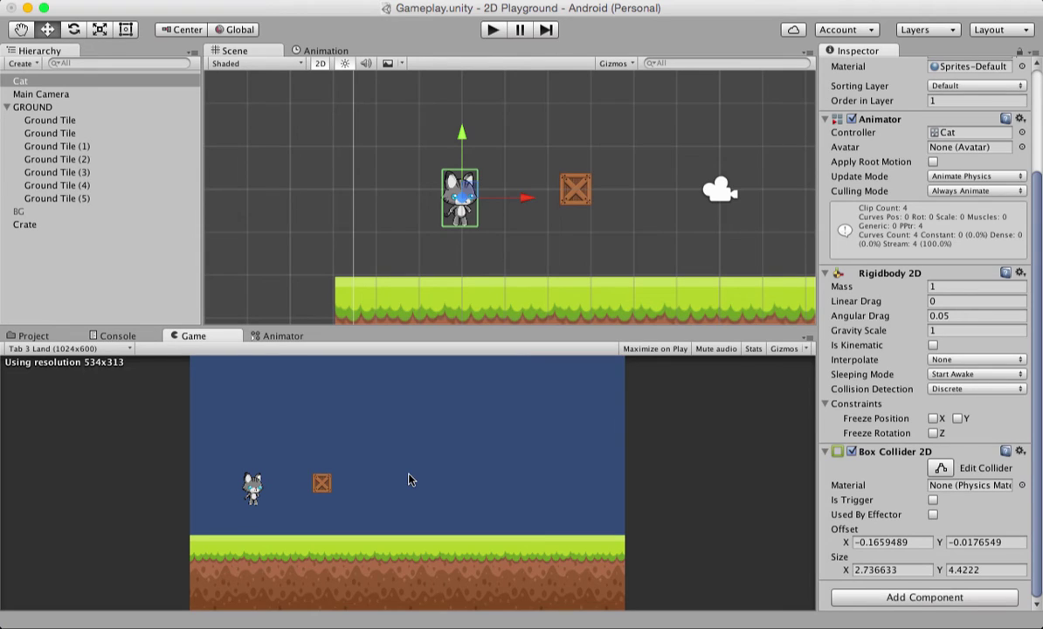
# Place a duplicate of the Crate below the original at a Y position of -1.09 and test both crates in a brief game run
pyautogui.click(54, 228)
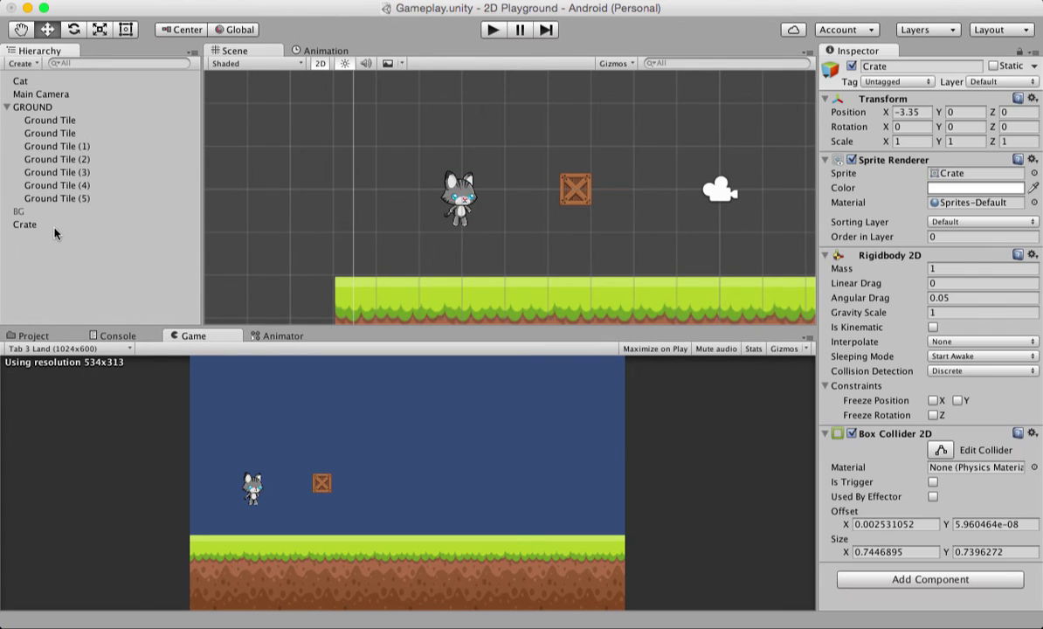
pyautogui.press('super+d')
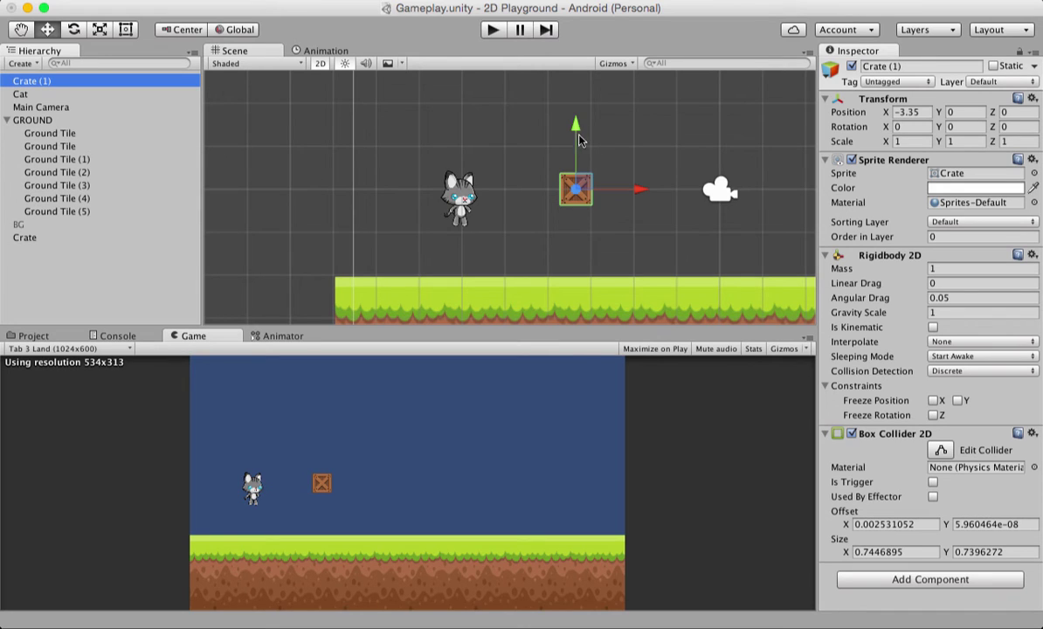
pyautogui.moveTo(575, 128); pyautogui.dragTo(577, 177)
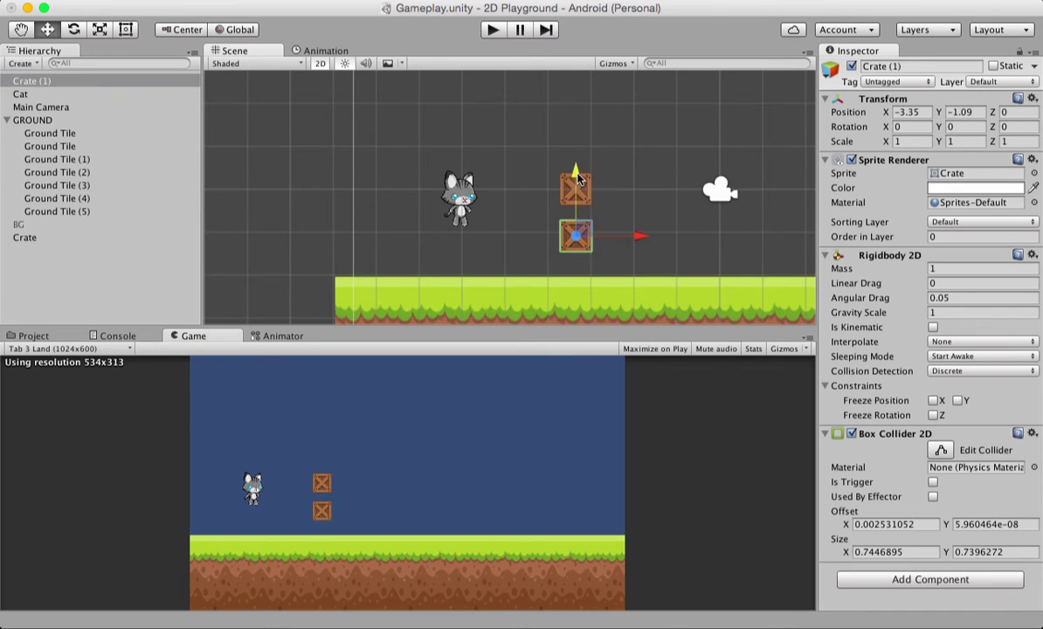
pyautogui.click(492, 30)
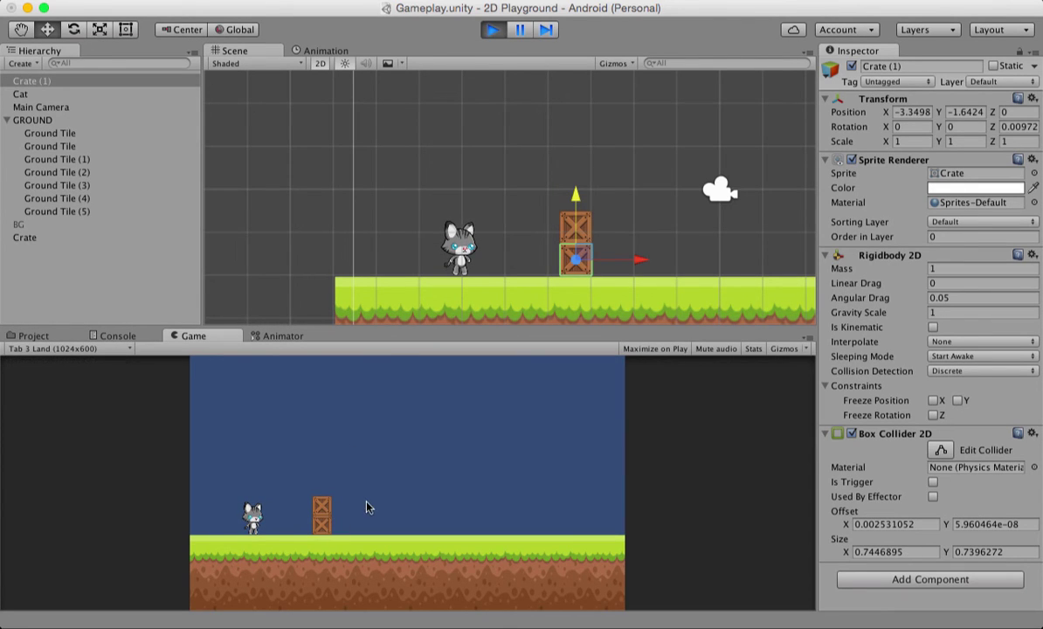
pyautogui.click(493, 30)
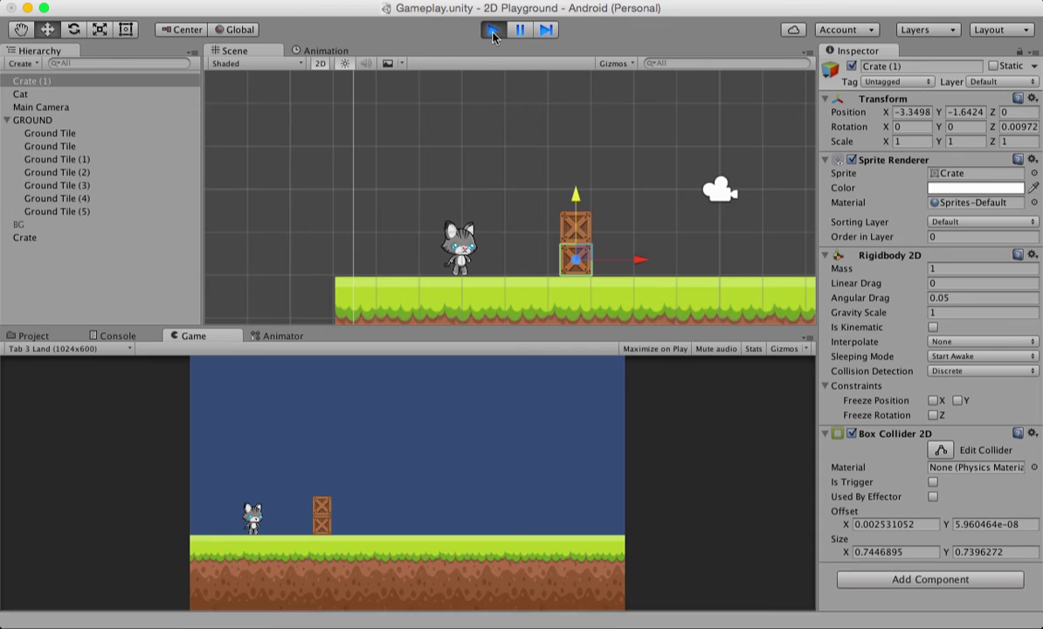
# Activate the BG background object and bring the whole scene into view
pyautogui.click(40, 226)
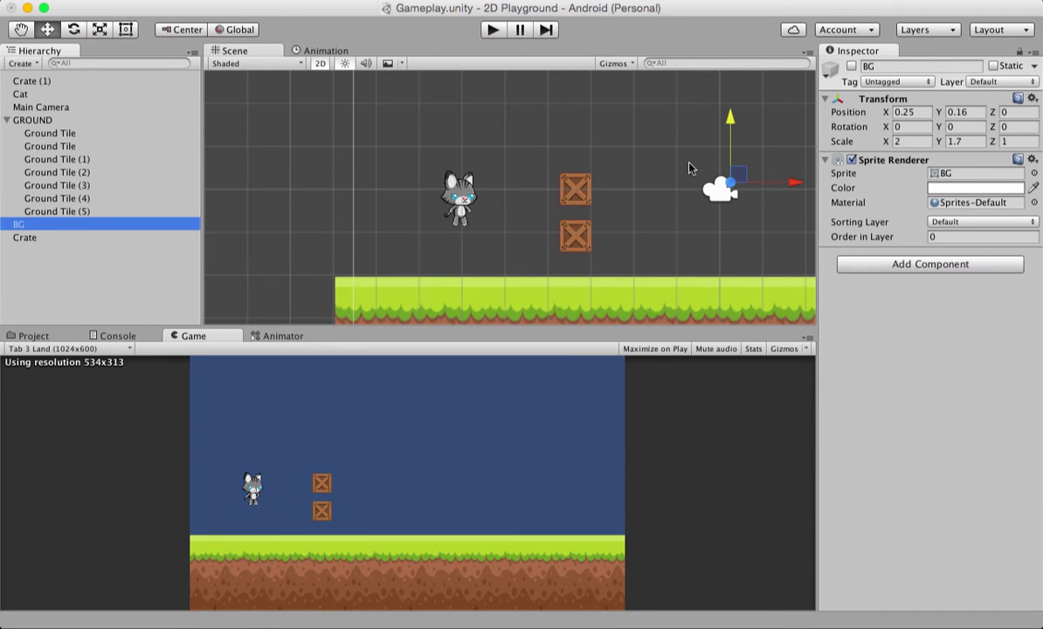
pyautogui.click(852, 66)
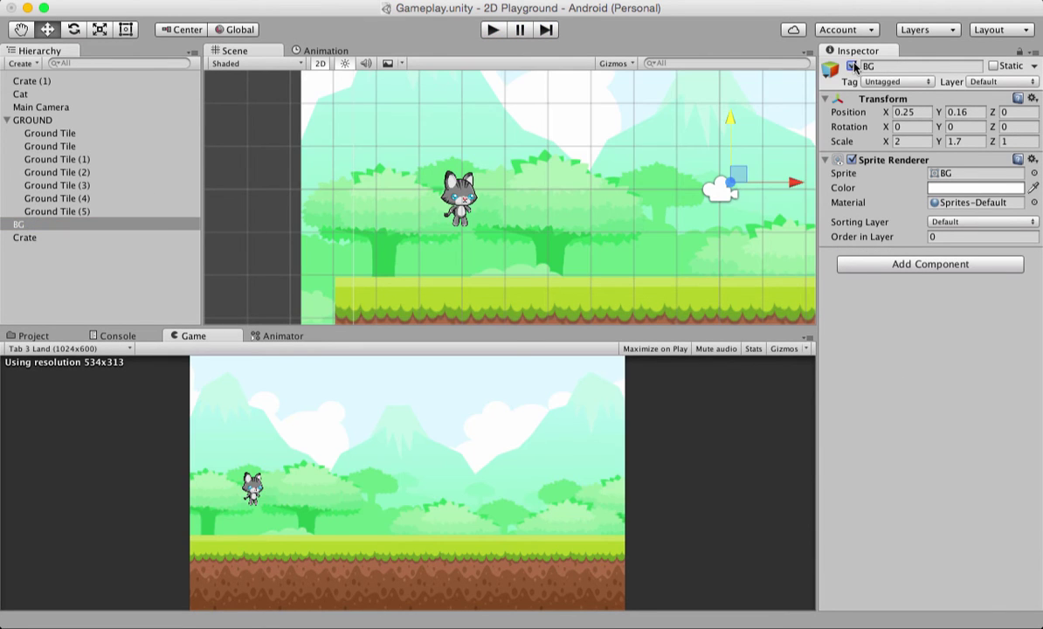
pyautogui.scroll(-6, 554, 295)
pyautogui.scroll(2, 555, 296)
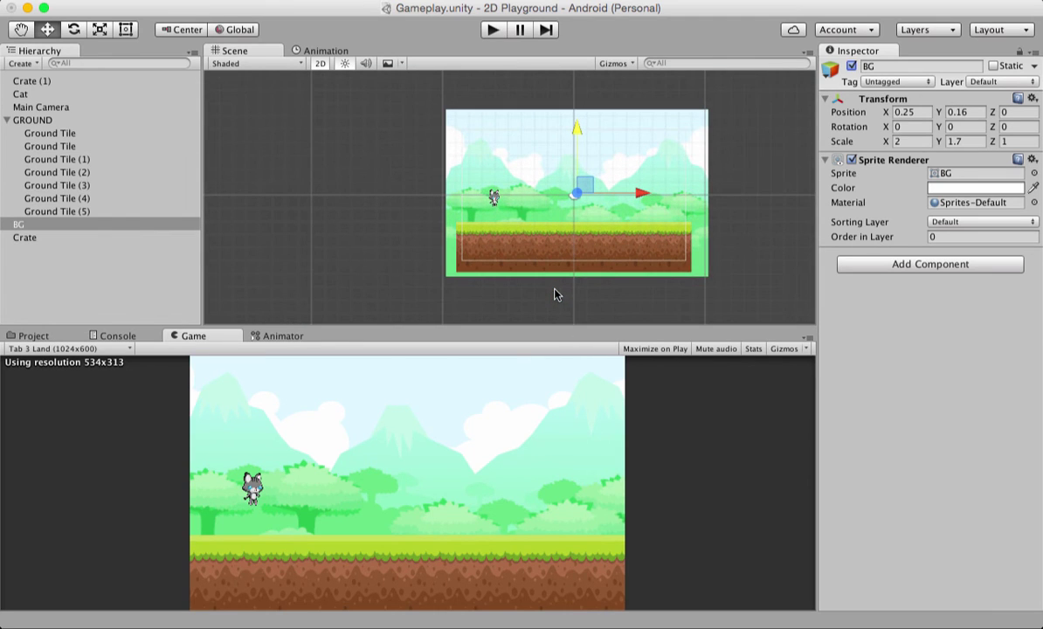
pyautogui.click(744, 264)
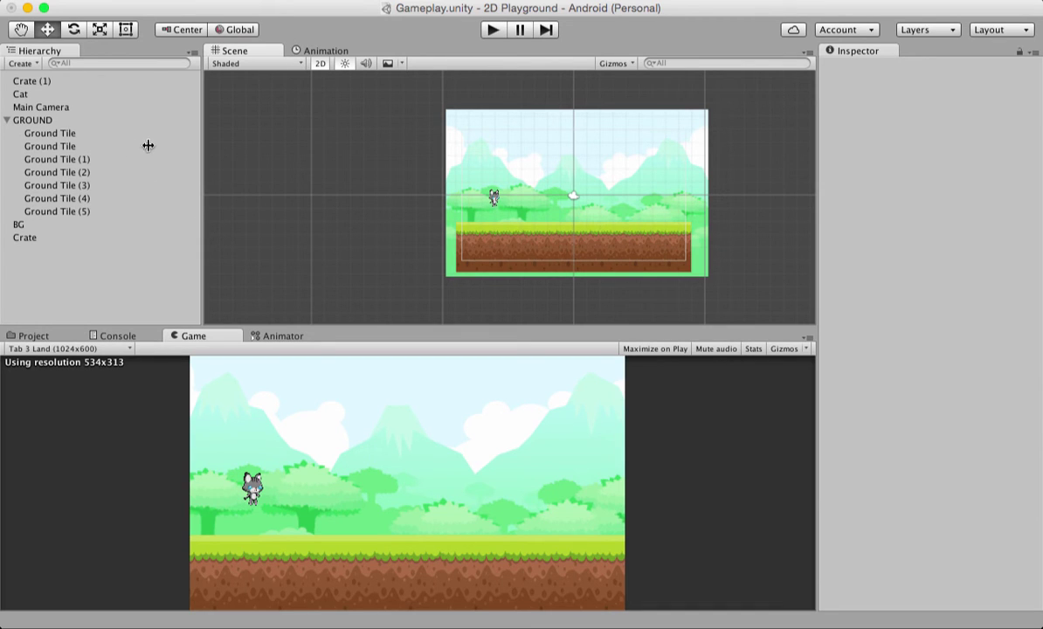
pyautogui.hscroll(5, 397, 209)
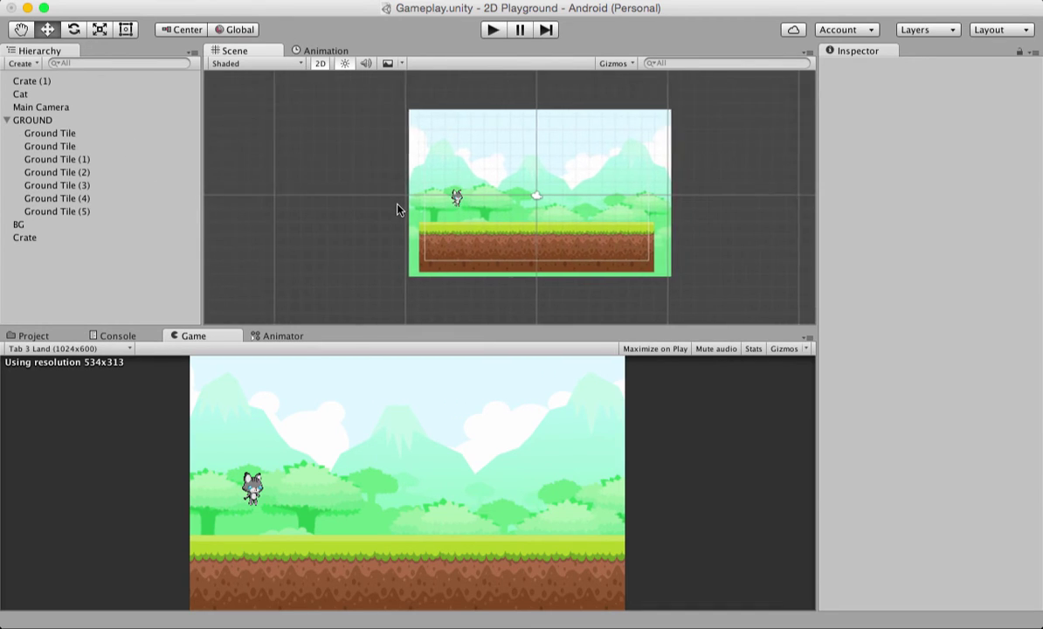
pyautogui.scroll(-2, 394, 210)
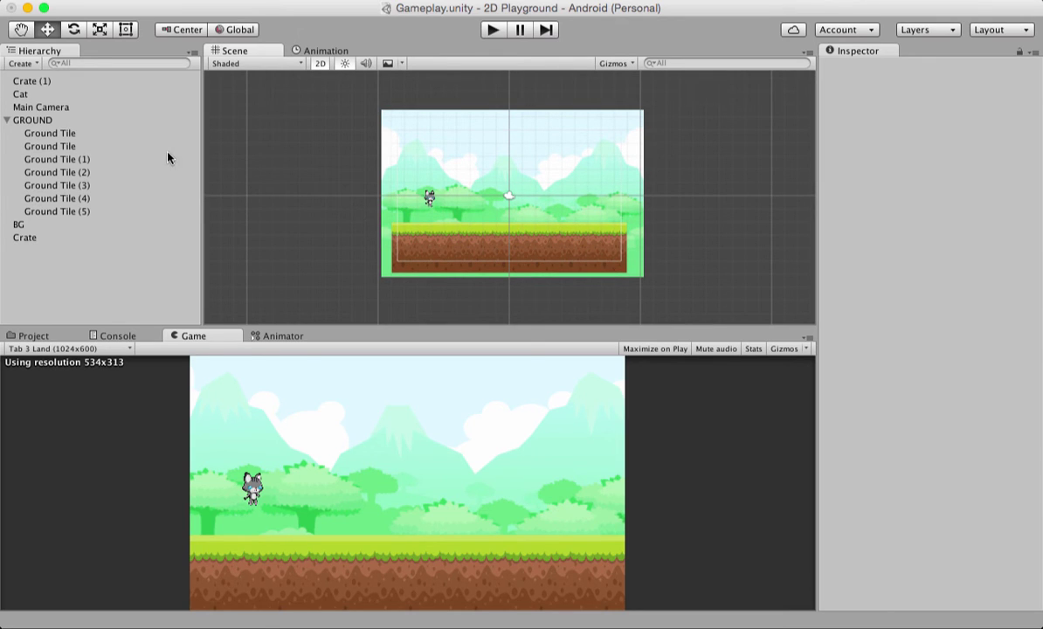
# Inspect the GROUND object, the BG object and the first Ground Tile to compare their Order in Layer settings
pyautogui.click(52, 120)
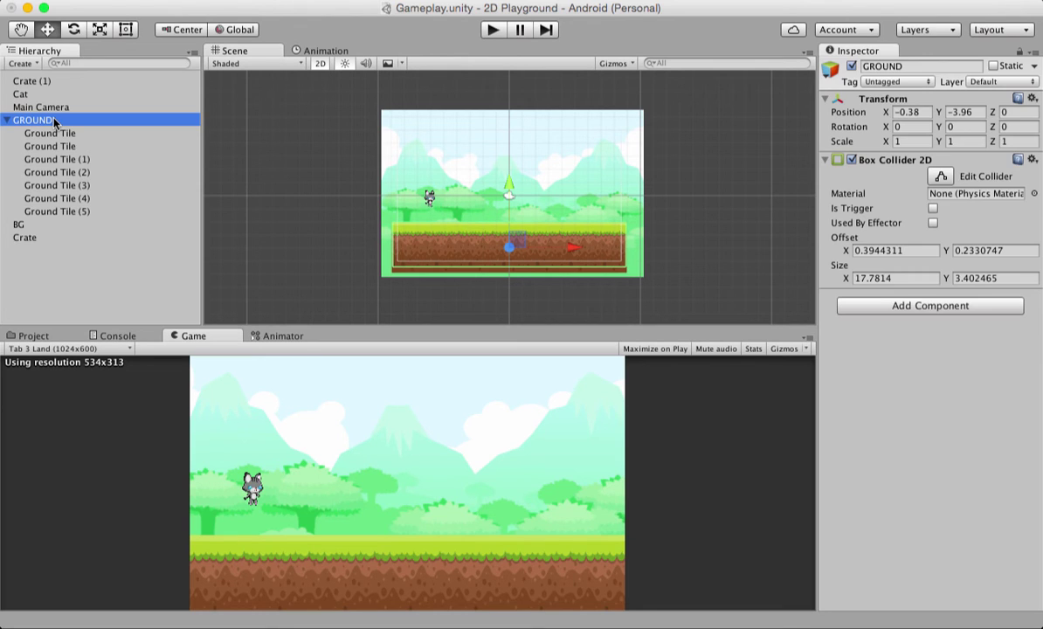
pyautogui.press('Left')
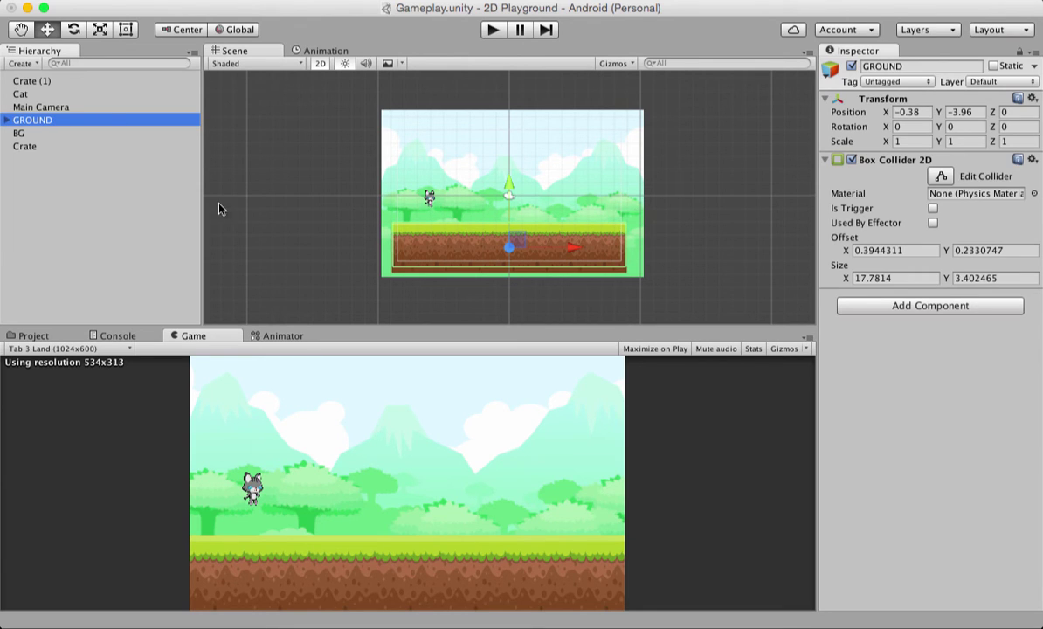
pyautogui.click(46, 133)
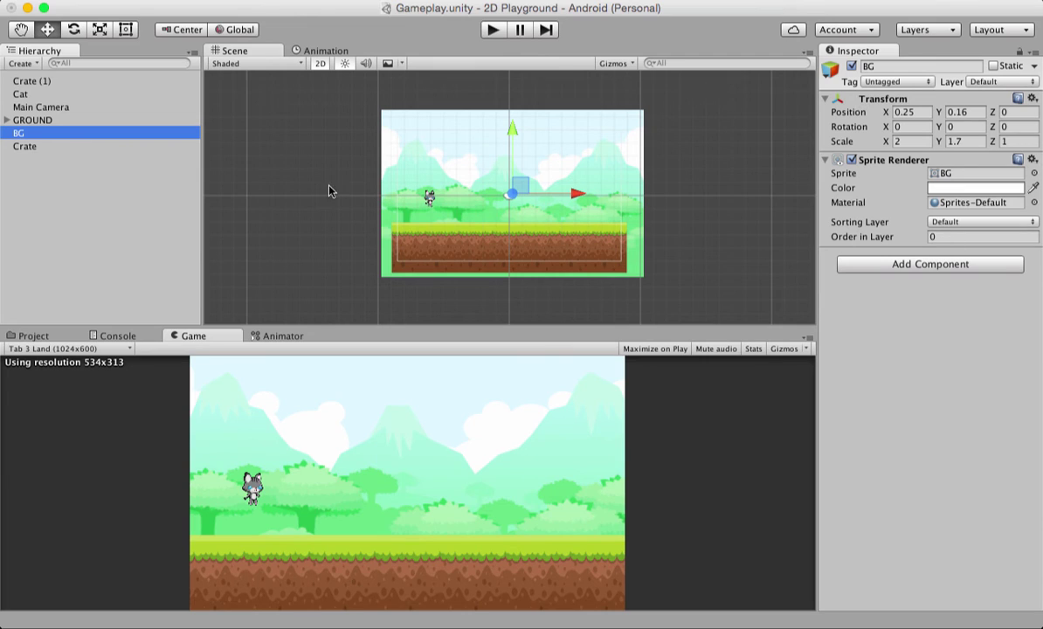
pyautogui.click(79, 120)
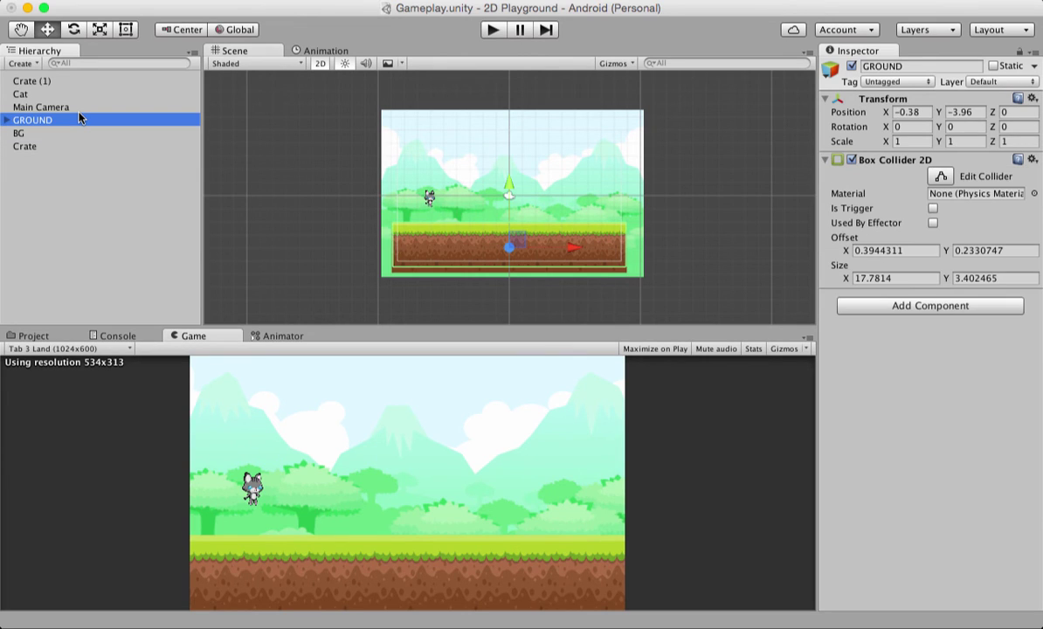
pyautogui.press('Right')
pyautogui.press('Down')
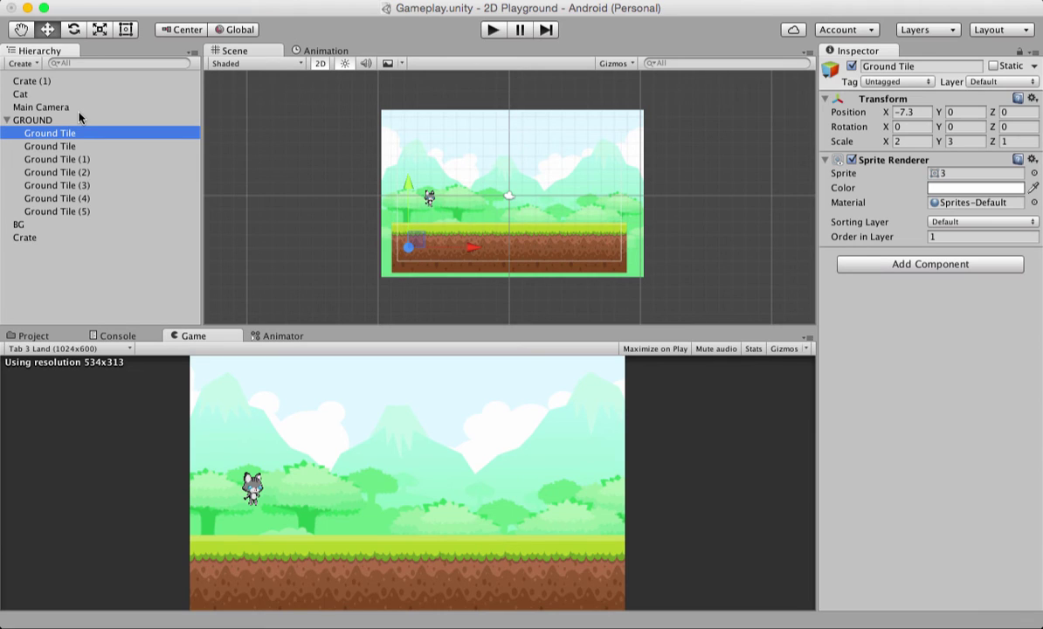
pyautogui.press('Up')
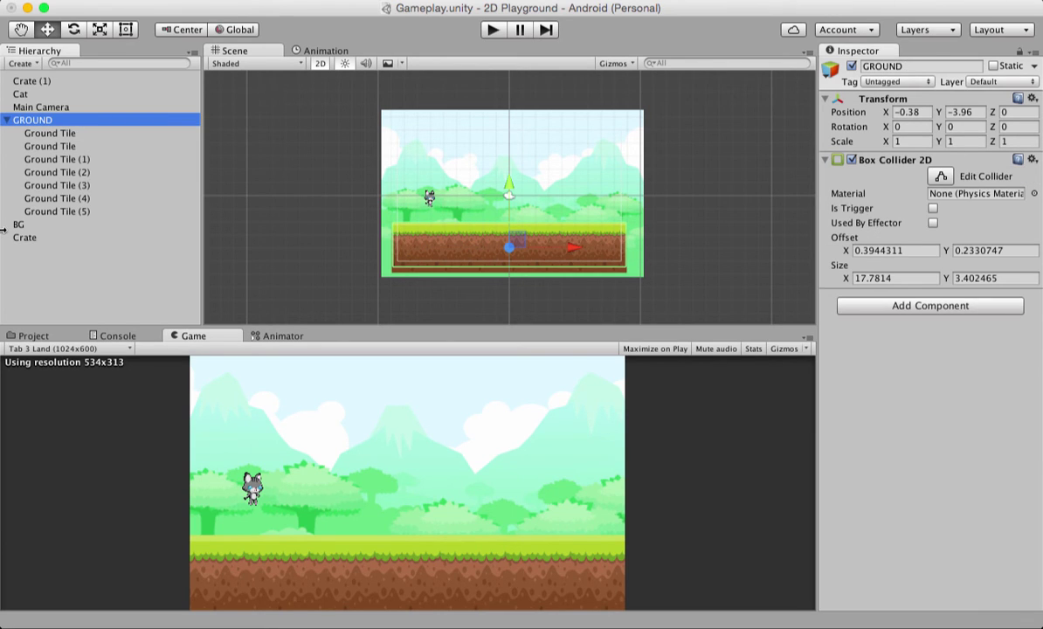
# Try an Order in Layer of 0 on all the ground tiles together and restore it to 1
pyautogui.press('Down')
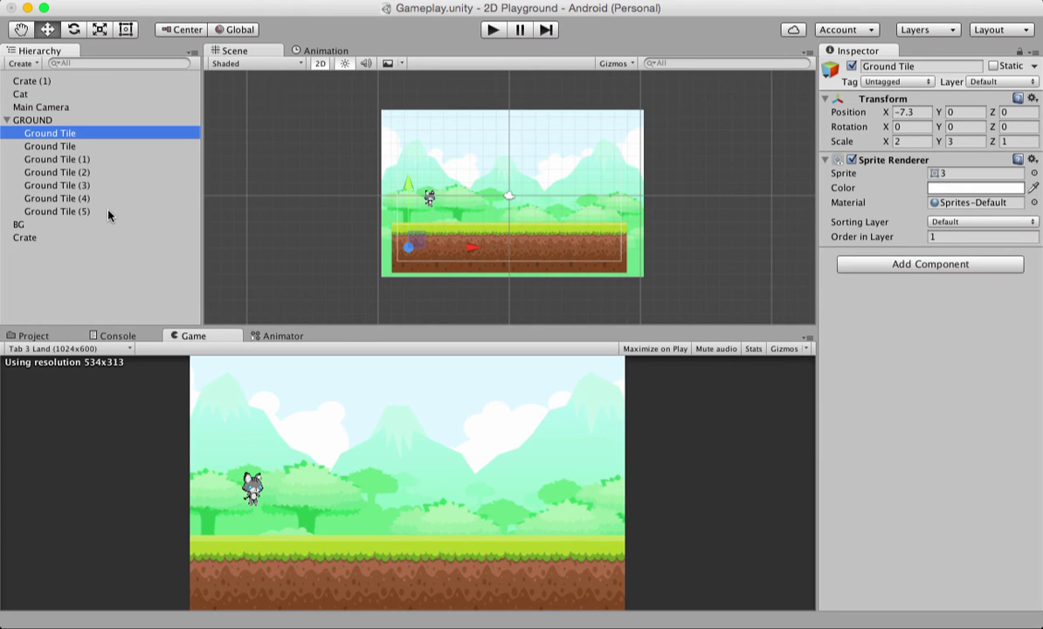
pyautogui.press('Down')
pyautogui.press('Up')
pyautogui.hotkey('shift', 'Down')
pyautogui.hotkey('shift', 'Down')
pyautogui.hotkey('shift', 'Down')
pyautogui.hotkey('shift', 'Down')
pyautogui.hotkey('shift', 'Down')
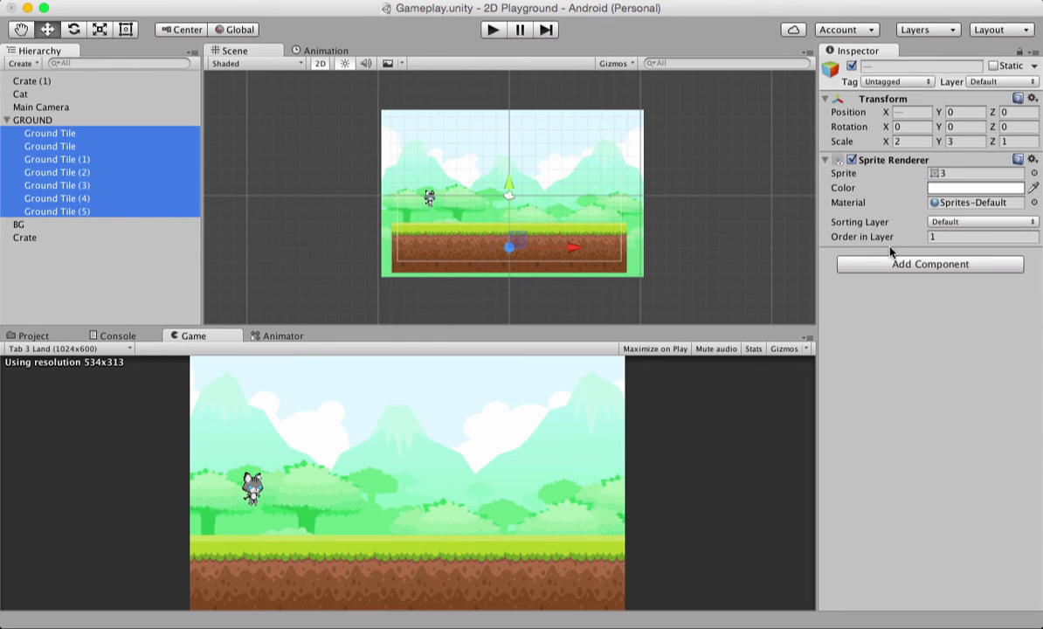
pyautogui.click(953, 238)
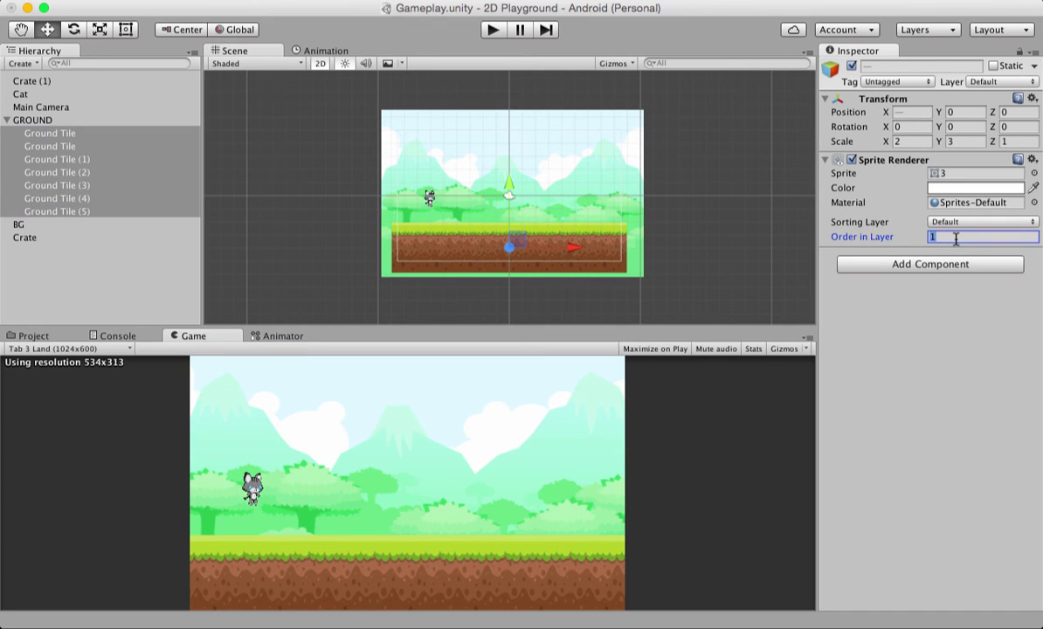
pyautogui.write('0')
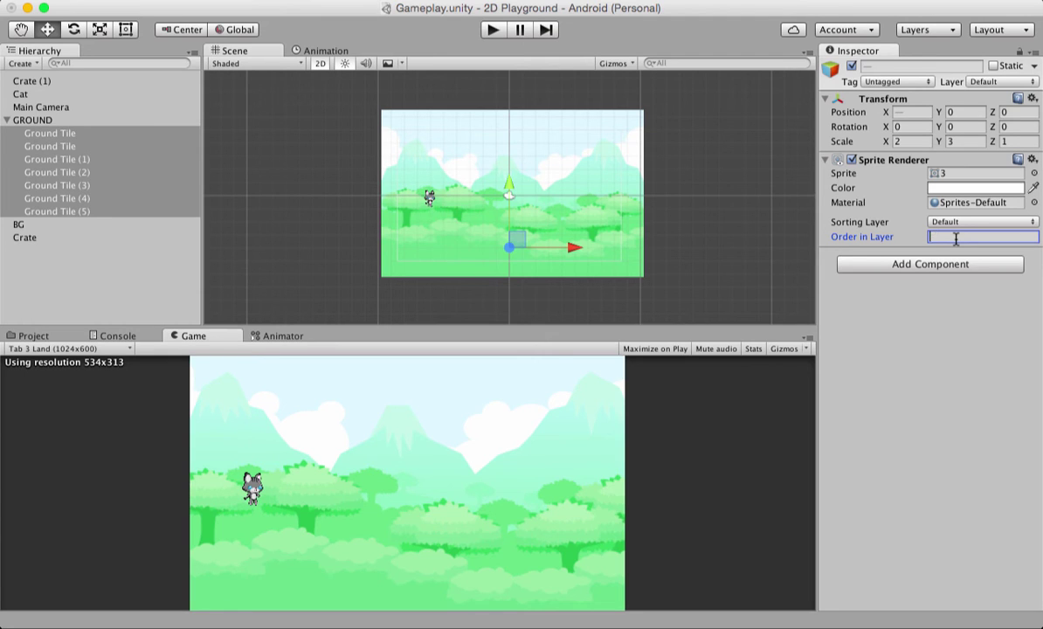
pyautogui.press('BackSpace')
pyautogui.write('1')
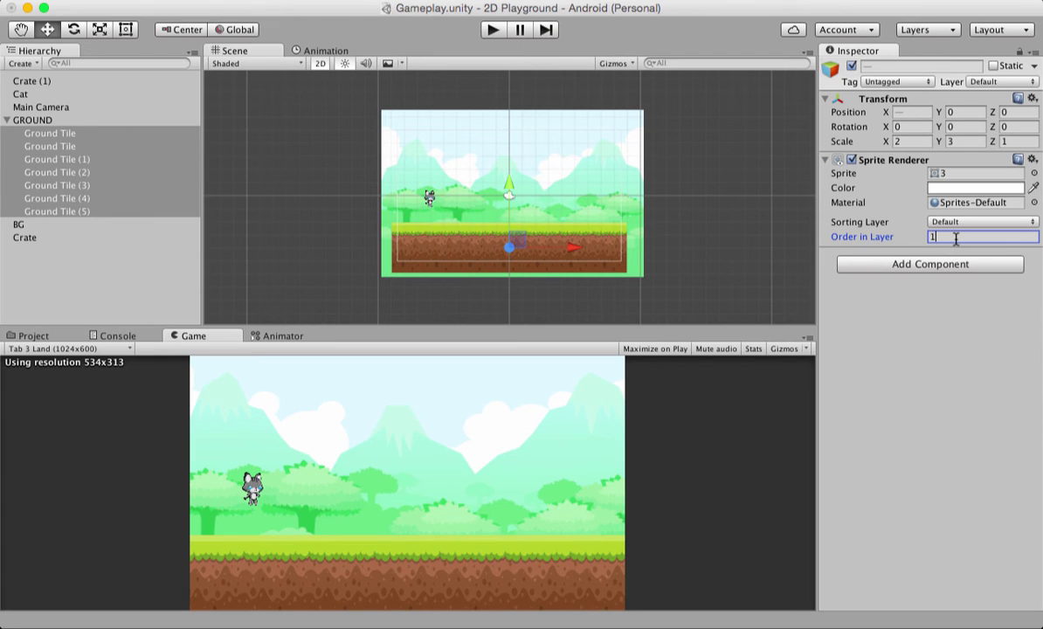
pyautogui.click(81, 267)
# Set the Order in Layer of the original Crate's Sprite Renderer to 1
pyautogui.click(26, 238)
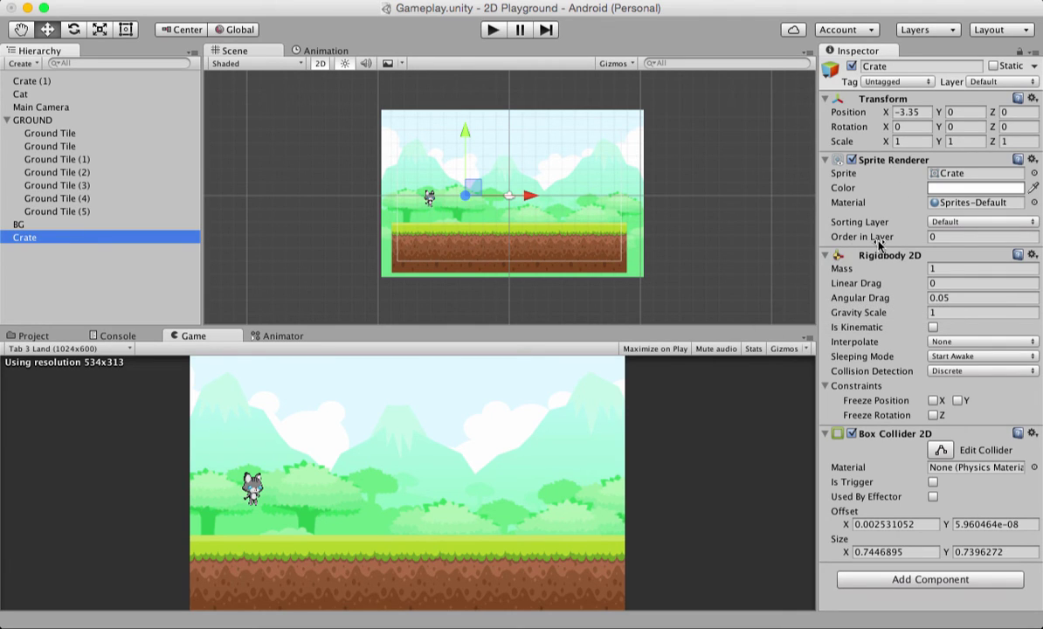
pyautogui.click(955, 237)
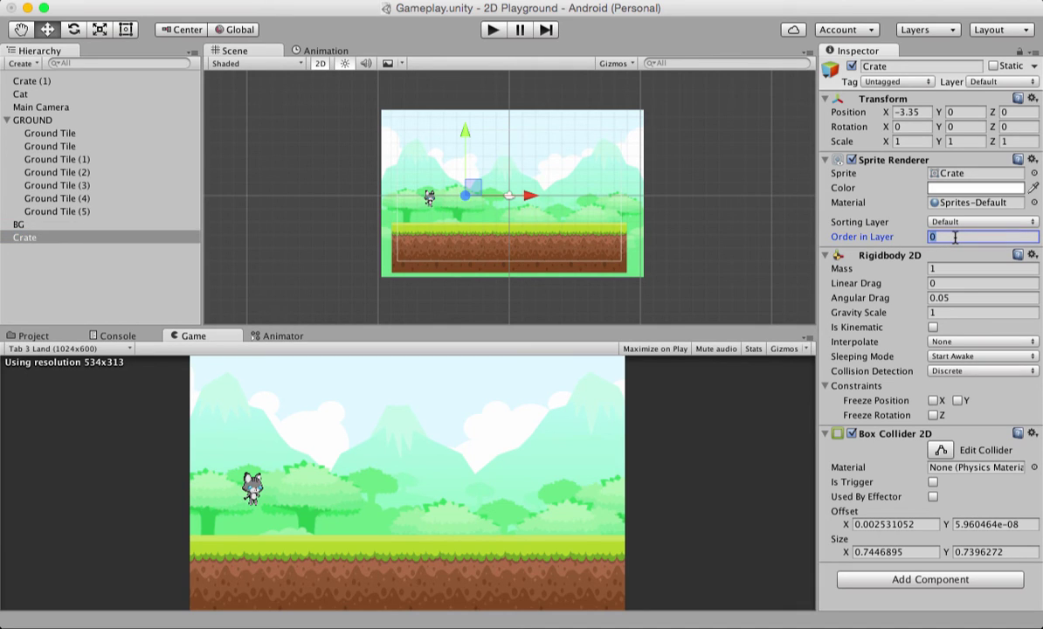
pyautogui.write('1')
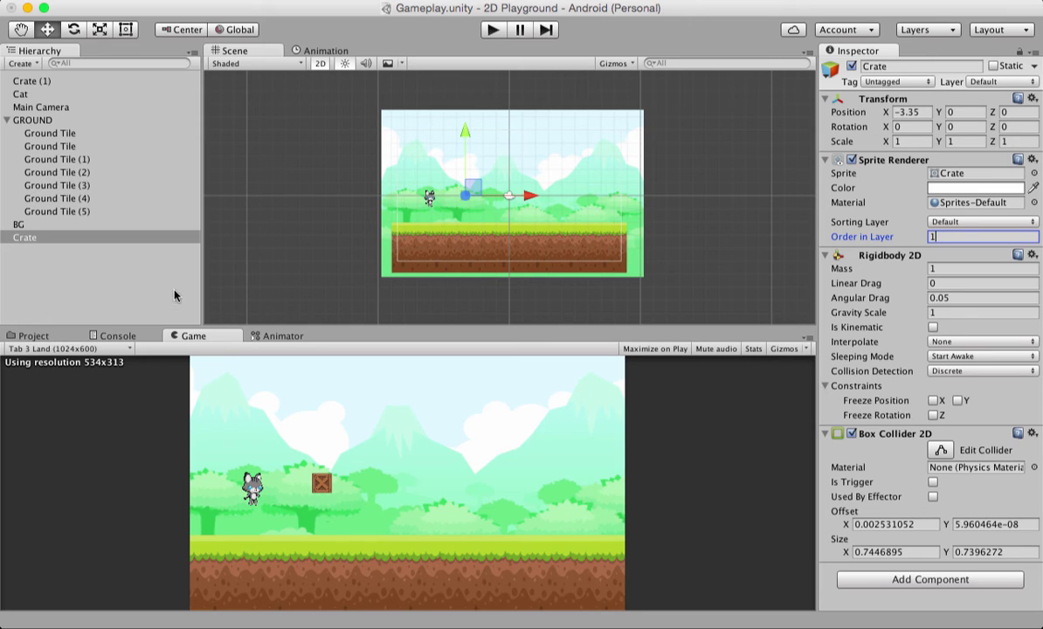
# Set the Order in Layer of Crate (1)'s Sprite Renderer to 1
pyautogui.click(58, 79)
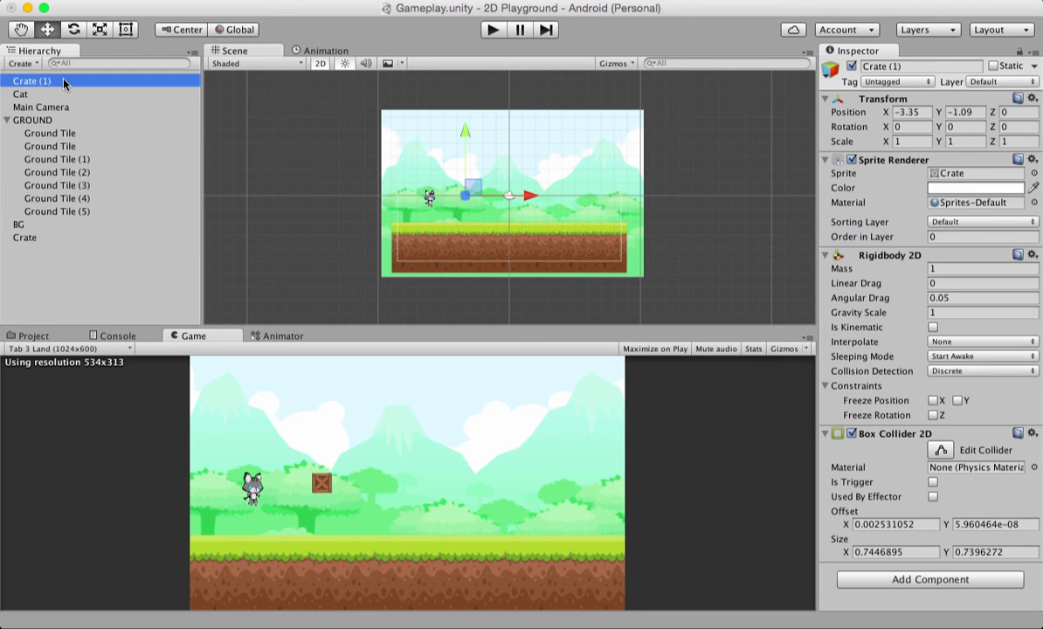
pyautogui.click(957, 238)
pyautogui.write('1')
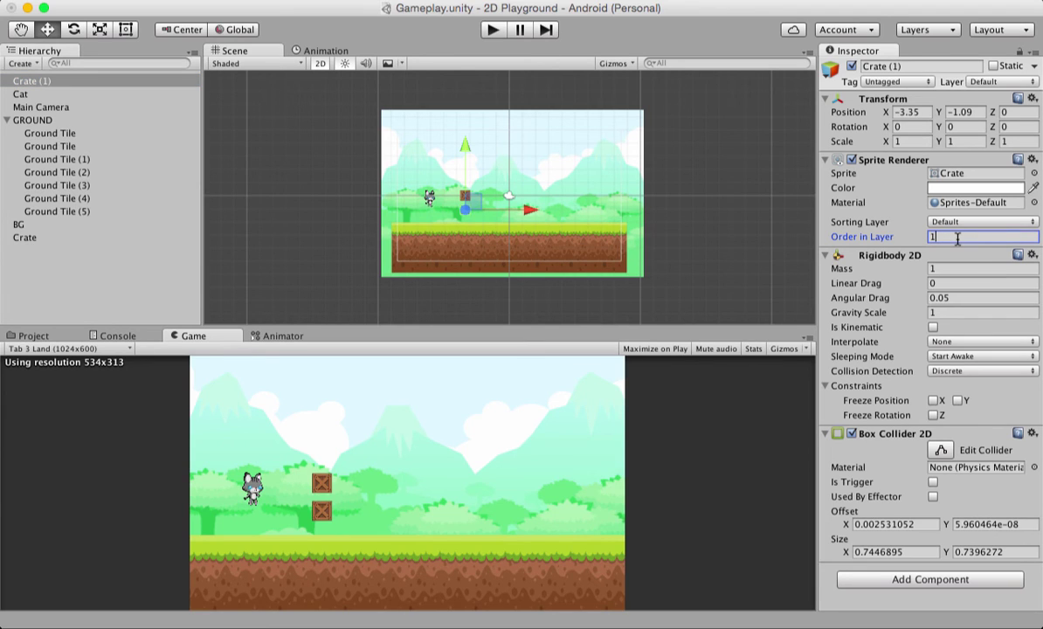
pyautogui.press('Return')
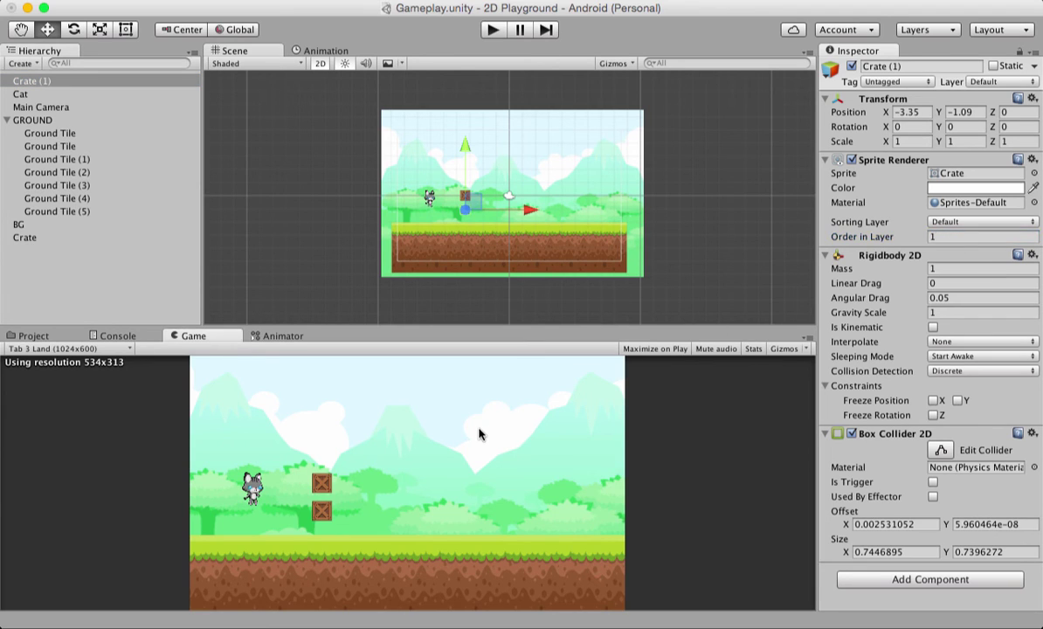
pyautogui.click(347, 273)
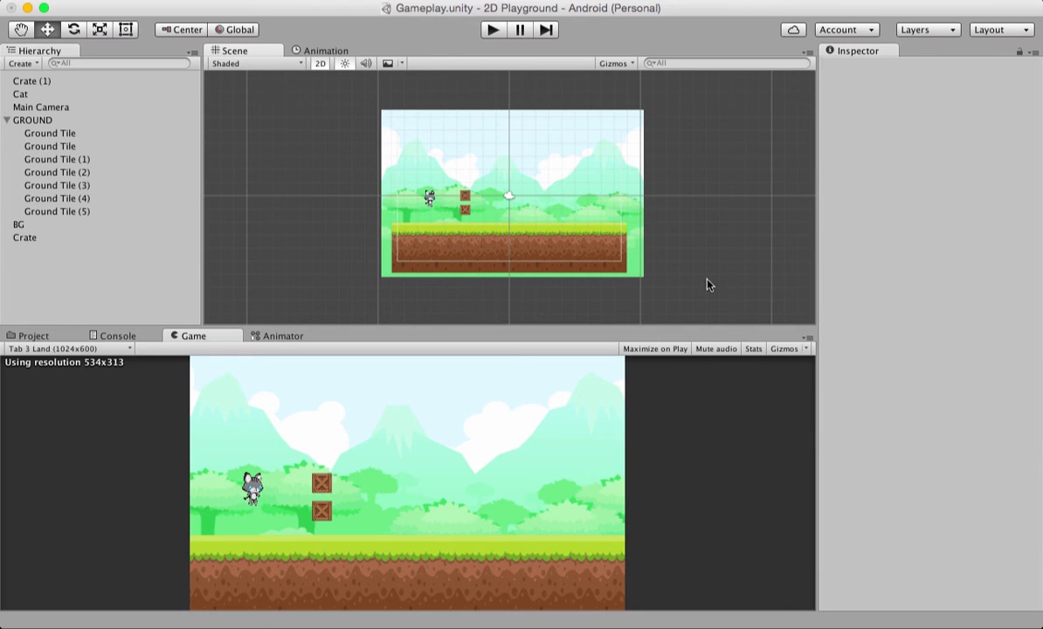
# Duplicate the original Crate and move the copy along the X axis to about 2.09
pyautogui.click(58, 79)
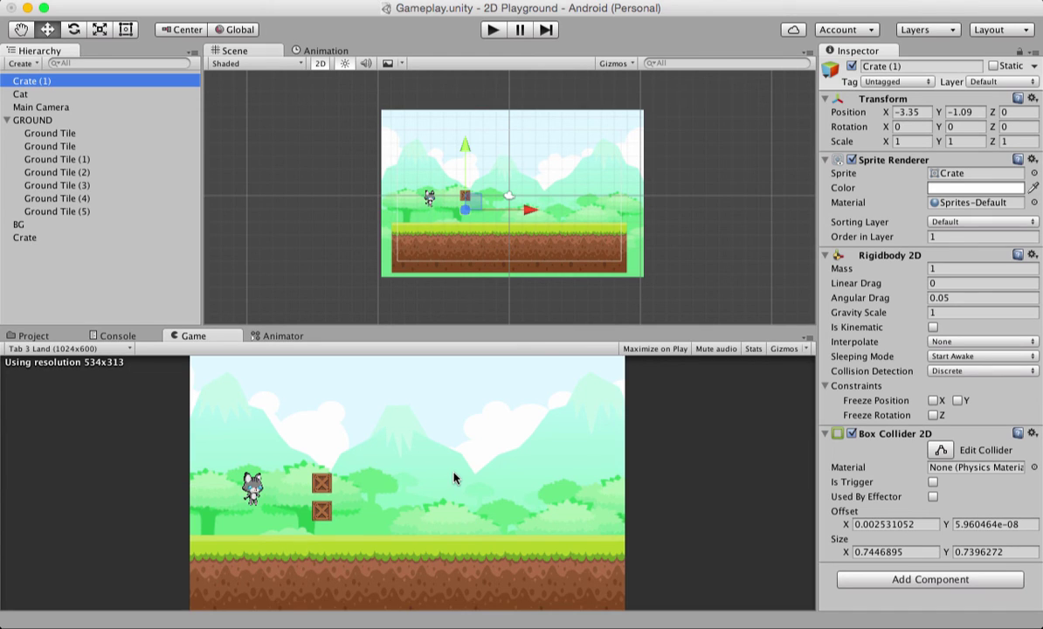
pyautogui.click(61, 238)
pyautogui.press('super+d')
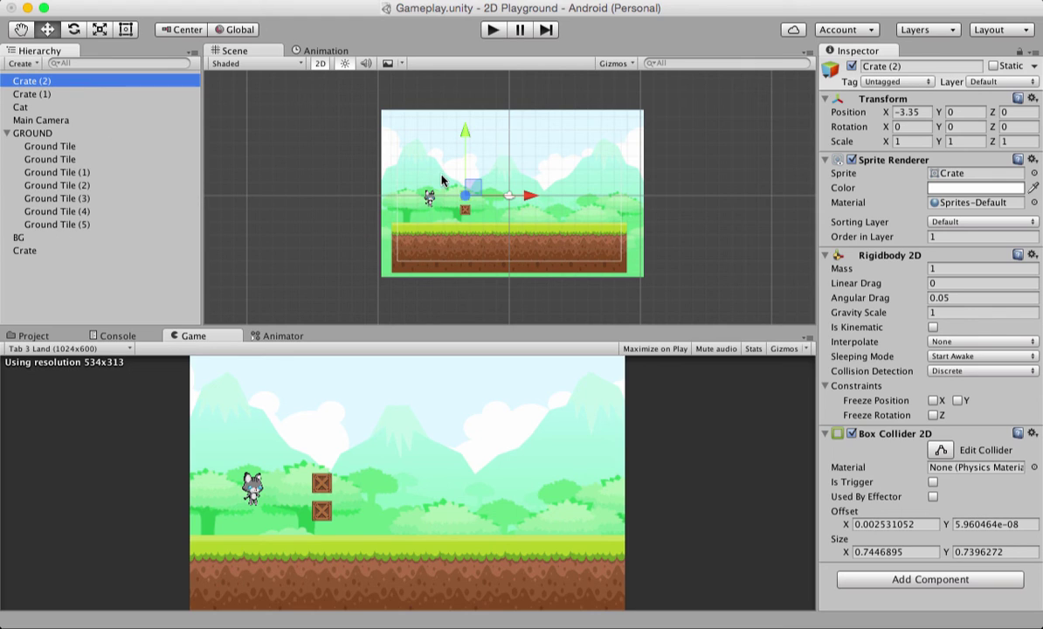
pyautogui.moveTo(530, 196); pyautogui.dragTo(603, 201)
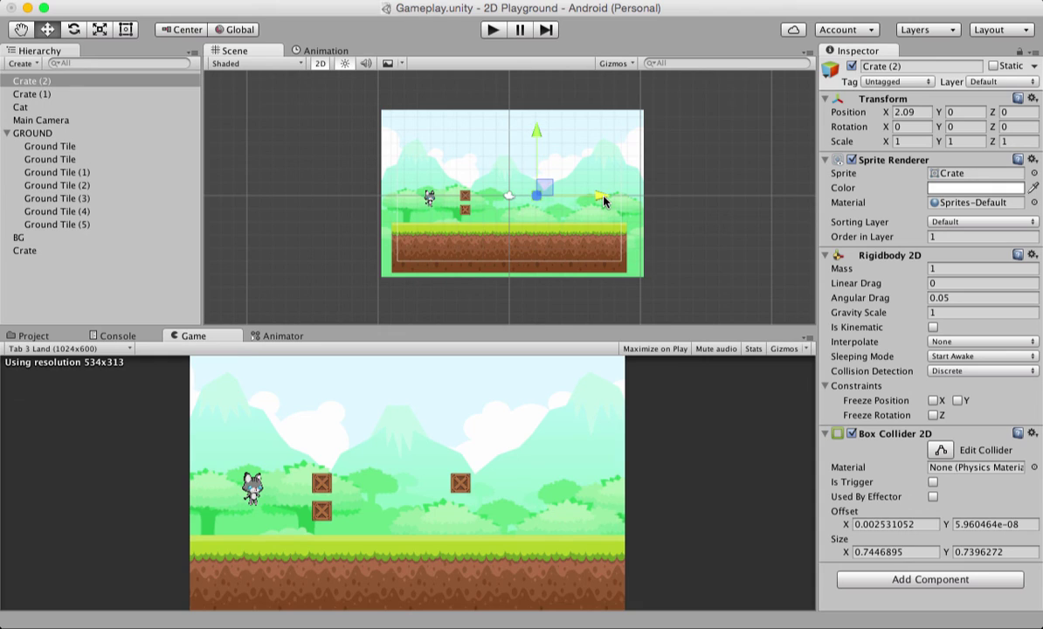
# Add two more crate copies above and below the new one, at Y about 1.25 and -1.38, and play-test the scene
pyautogui.press('super+d')
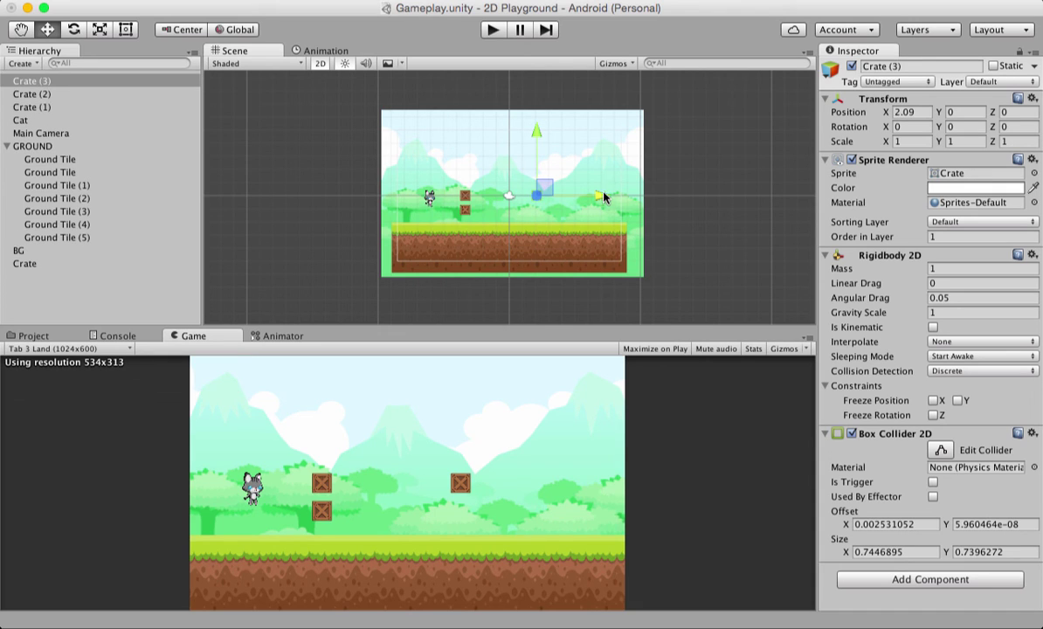
pyautogui.moveTo(538, 136)
pyautogui.mouseDown()
pyautogui.moveTo(538, 105)
pyautogui.moveTo(539, 118)
pyautogui.mouseUp()
pyautogui.press('super+d')
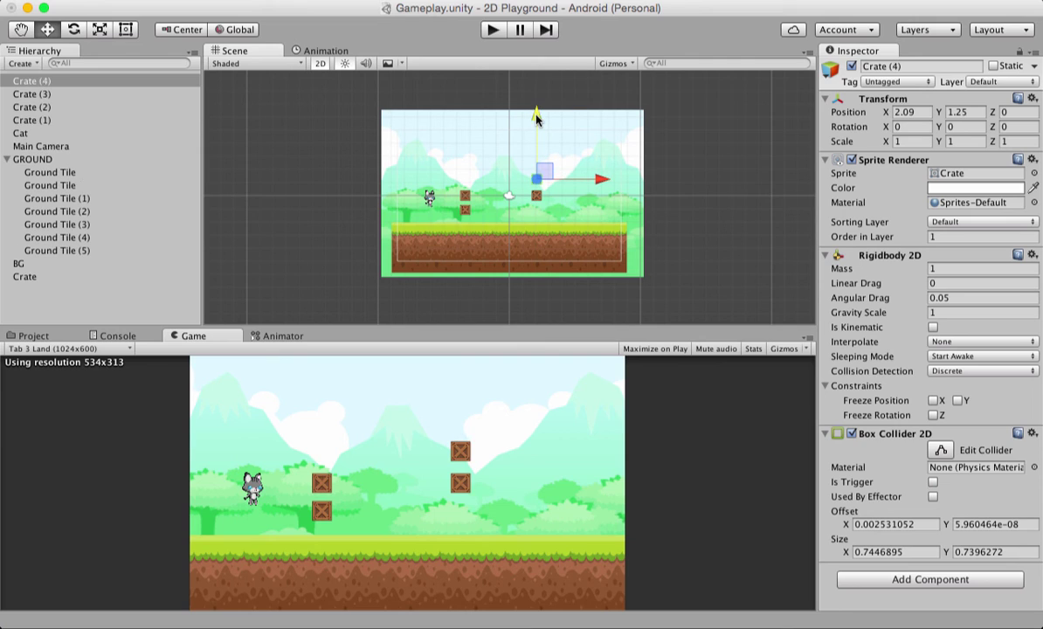
pyautogui.moveTo(537, 121); pyautogui.dragTo(540, 150)
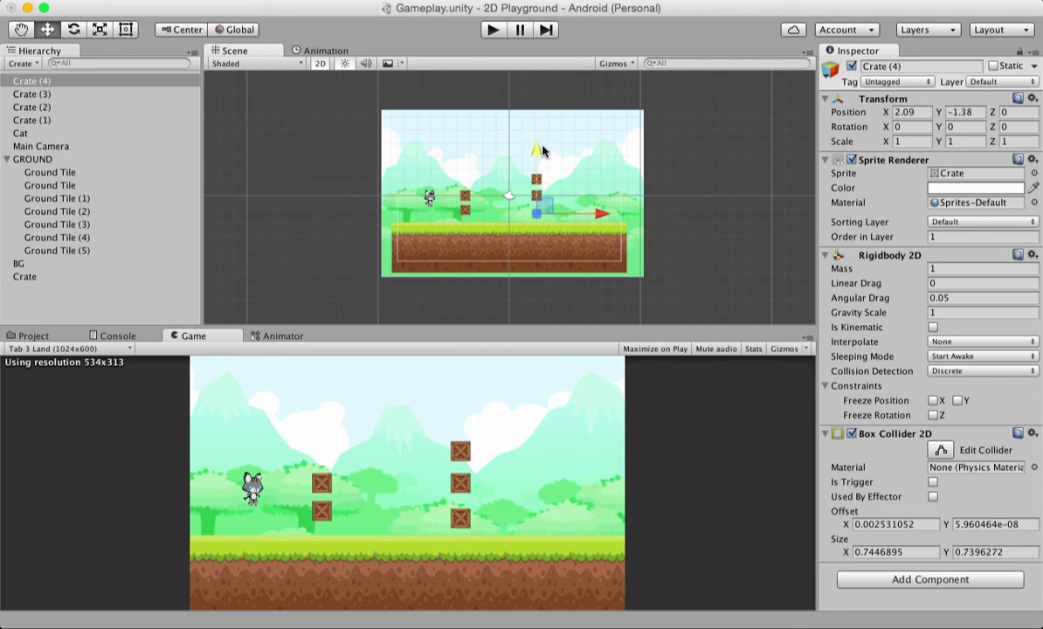
pyautogui.click(493, 30)
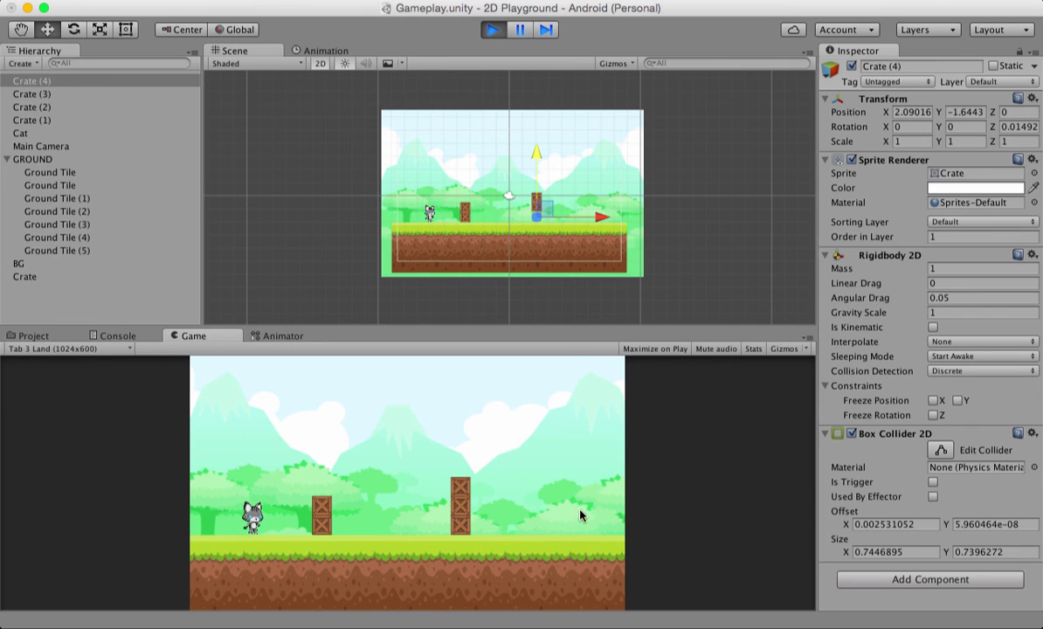
pyautogui.click(494, 31)
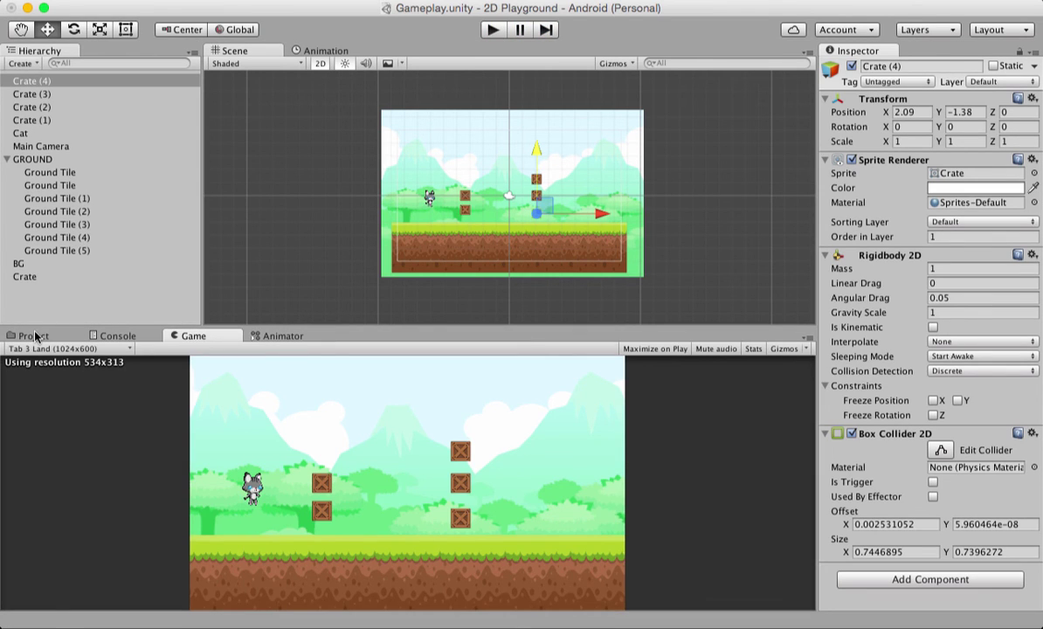
# Add the Sign_2 sprite to the scene beyond the three-crate stack, at about X 5.75, Y -1.32
pyautogui.click(35, 336)
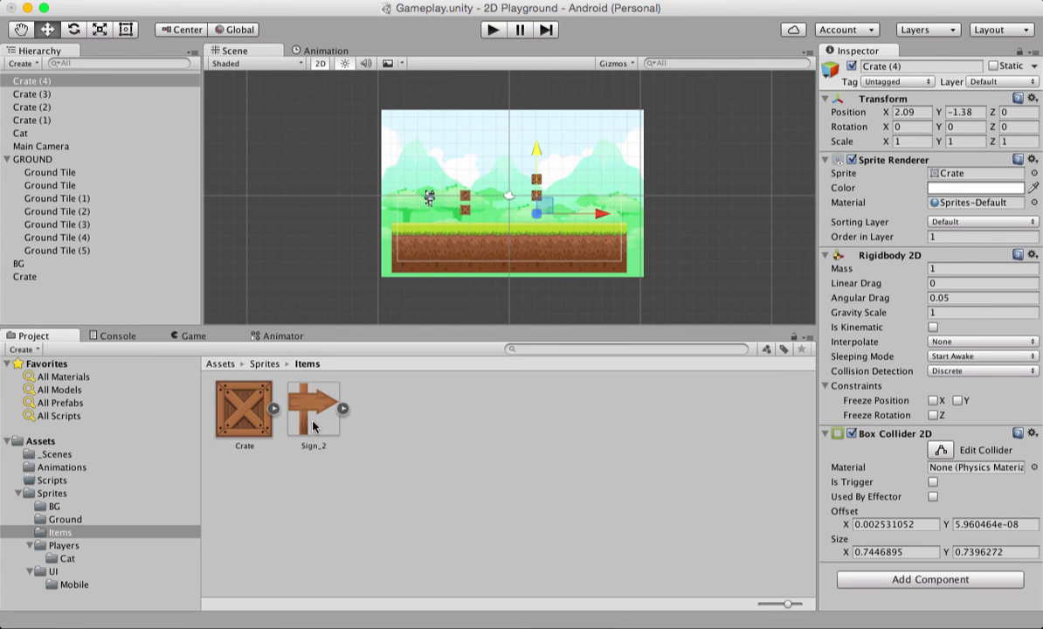
pyautogui.moveTo(304, 412); pyautogui.dragTo(583, 202)
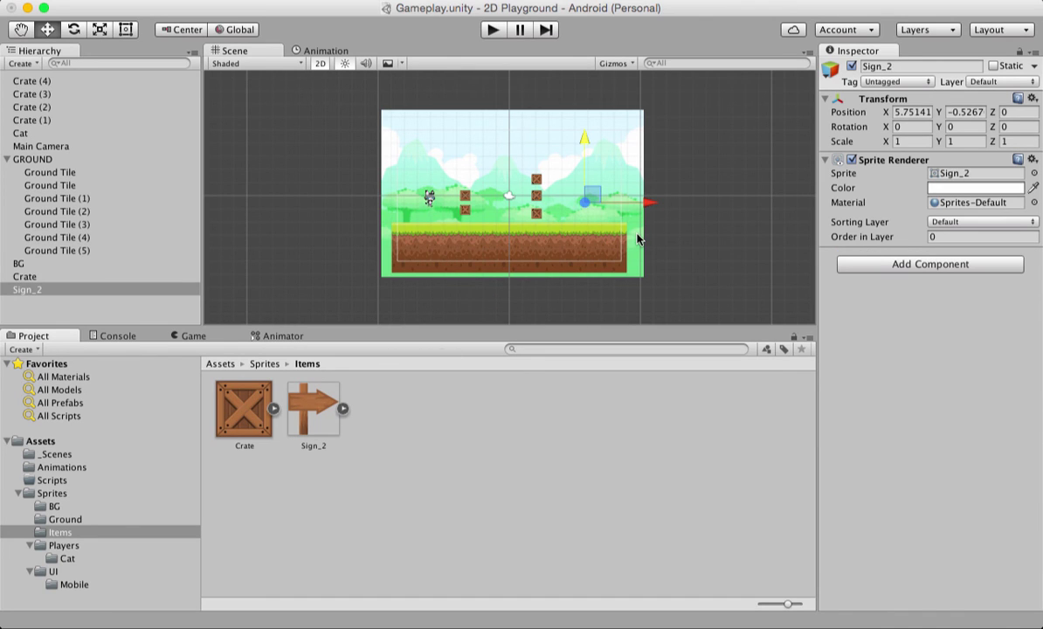
pyautogui.scroll(5, 619, 219)
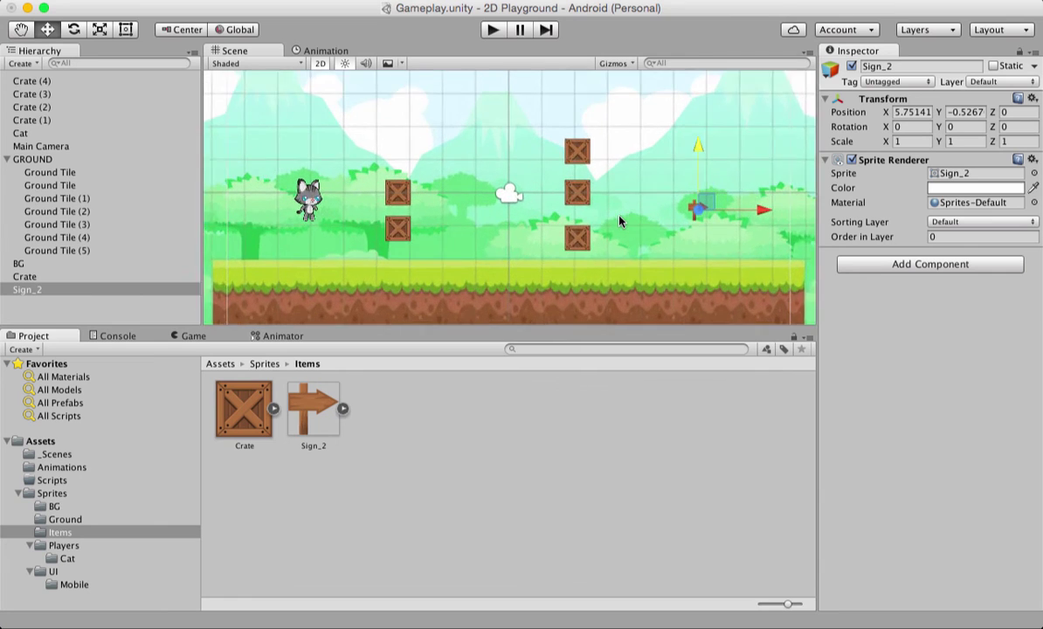
pyautogui.scroll(-3, 619, 219)
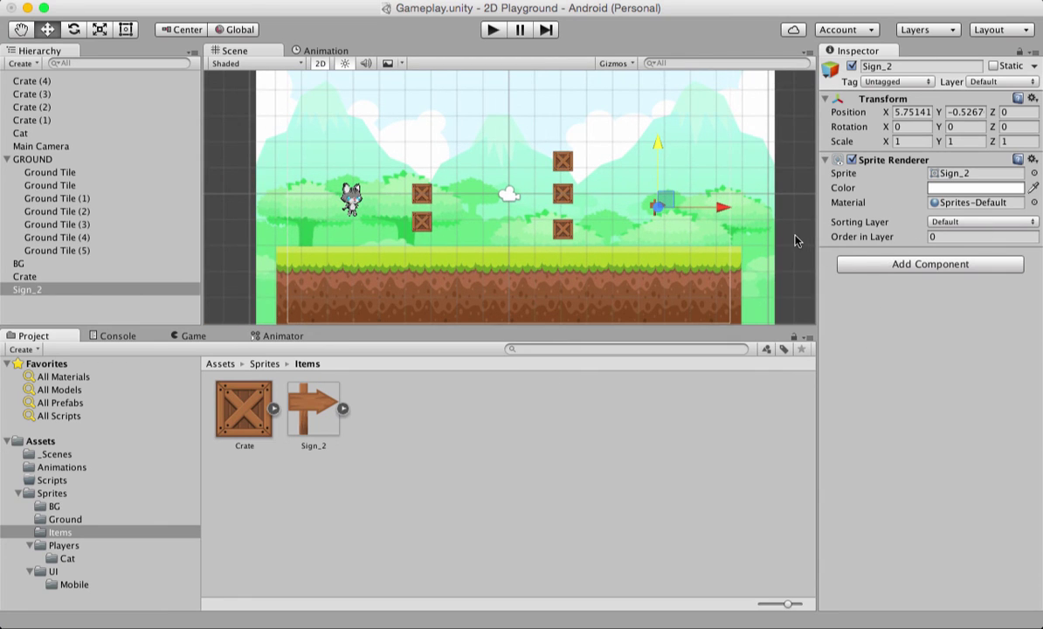
pyautogui.moveTo(657, 154); pyautogui.dragTo(657, 176)
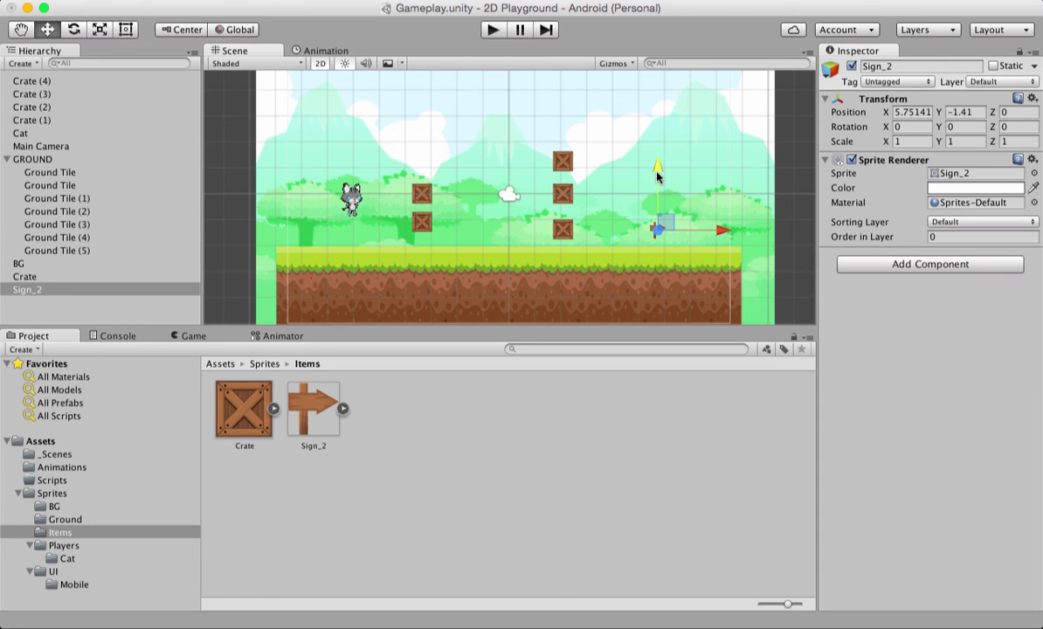
pyautogui.click(191, 336)
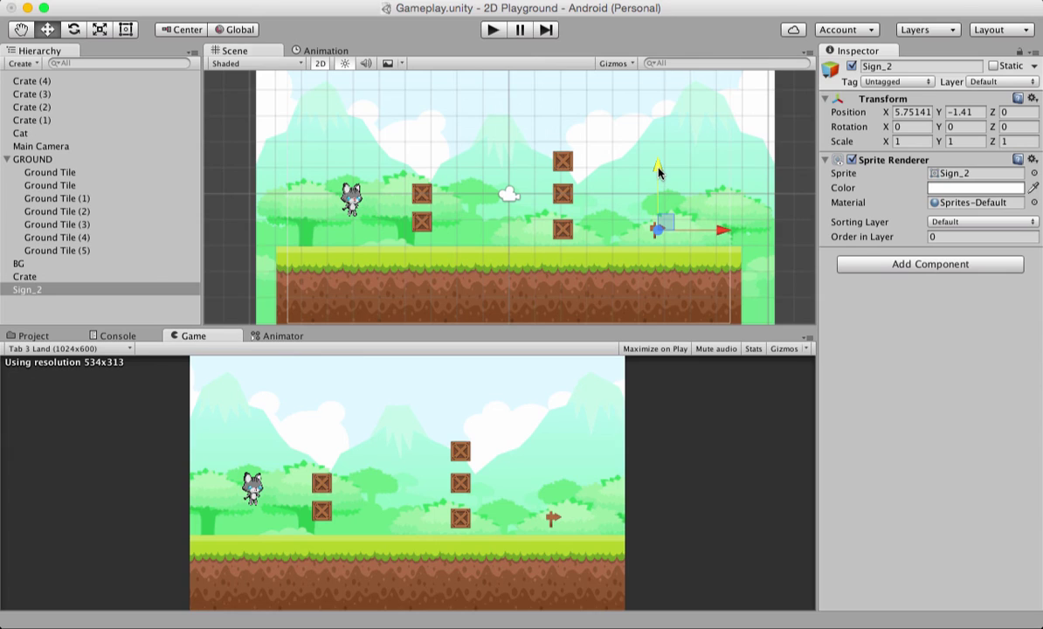
pyautogui.moveTo(657, 174); pyautogui.dragTo(659, 170)
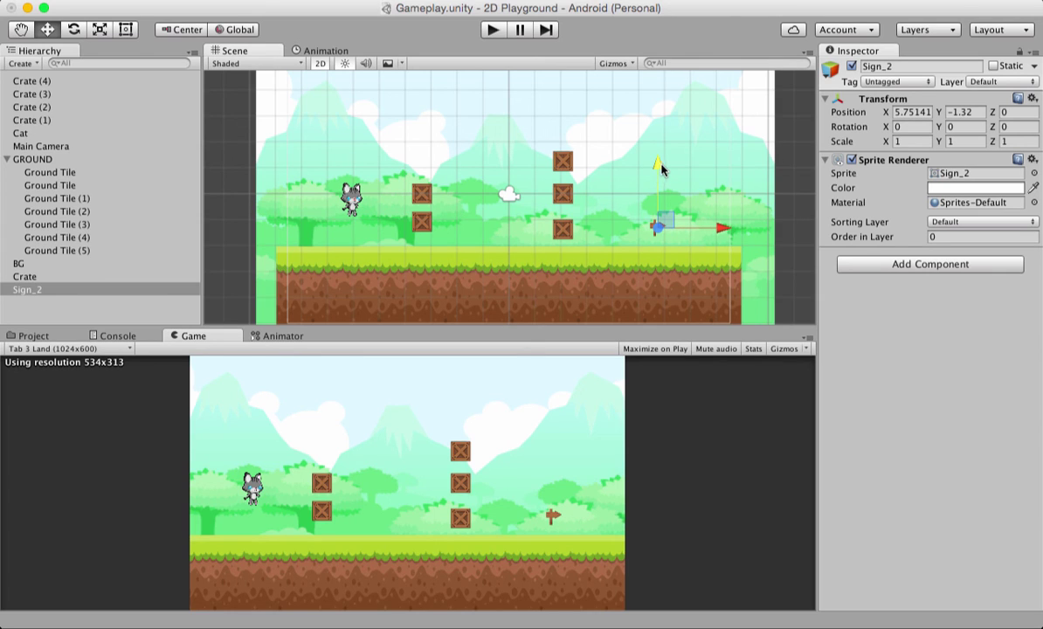
# Set the scale of Sign_2 to 2 on both the X and Y axes
pyautogui.click(968, 142)
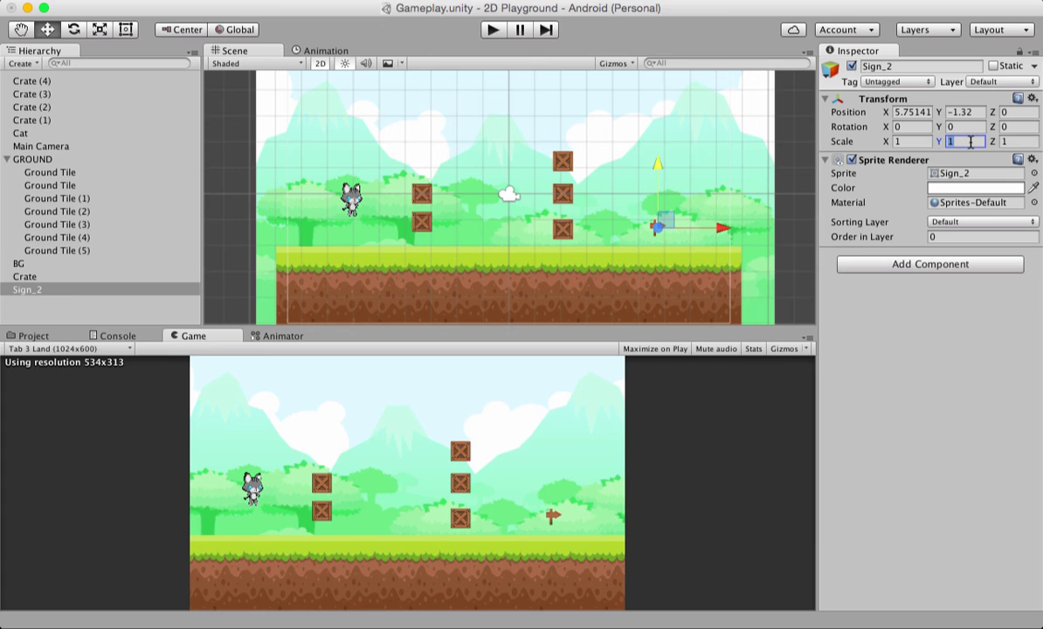
pyautogui.write('1.5')
pyautogui.press('BackSpace')
pyautogui.press('BackSpace')
pyautogui.press('BackSpace')
pyautogui.write('1.')
pyautogui.press('BackSpace')
pyautogui.press('BackSpace')
pyautogui.write('2')
pyautogui.click(912, 141)
pyautogui.write('2')
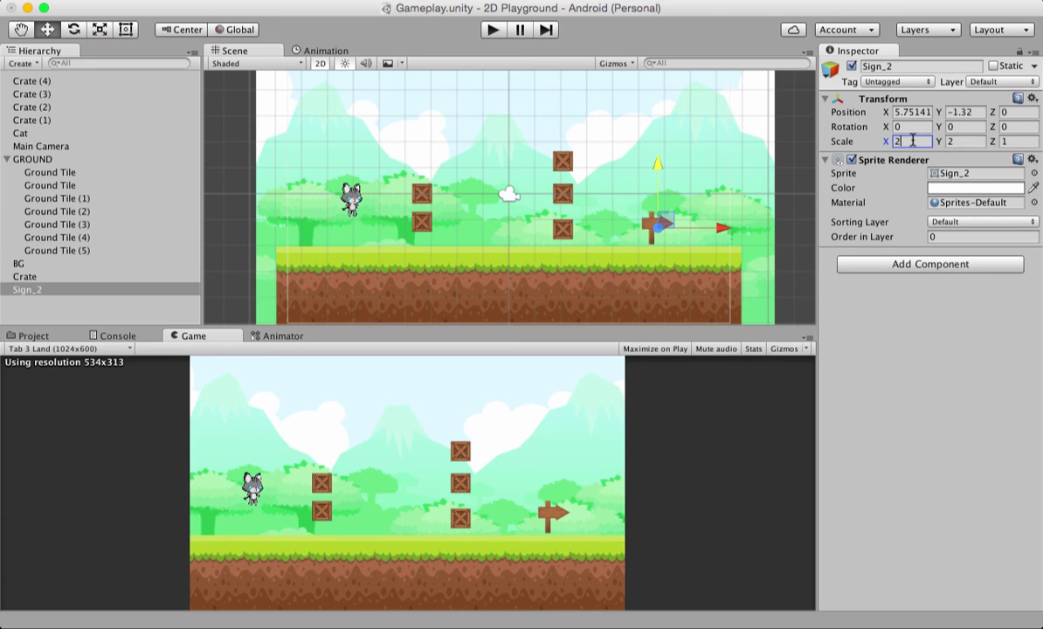
# Move Sign_2 down onto the grass and toward the far end of the ground, to about X 7.11, Y -1.41
pyautogui.moveTo(659, 172); pyautogui.dragTo(671, 181)
pyautogui.moveTo(712, 232); pyautogui.dragTo(759, 231)
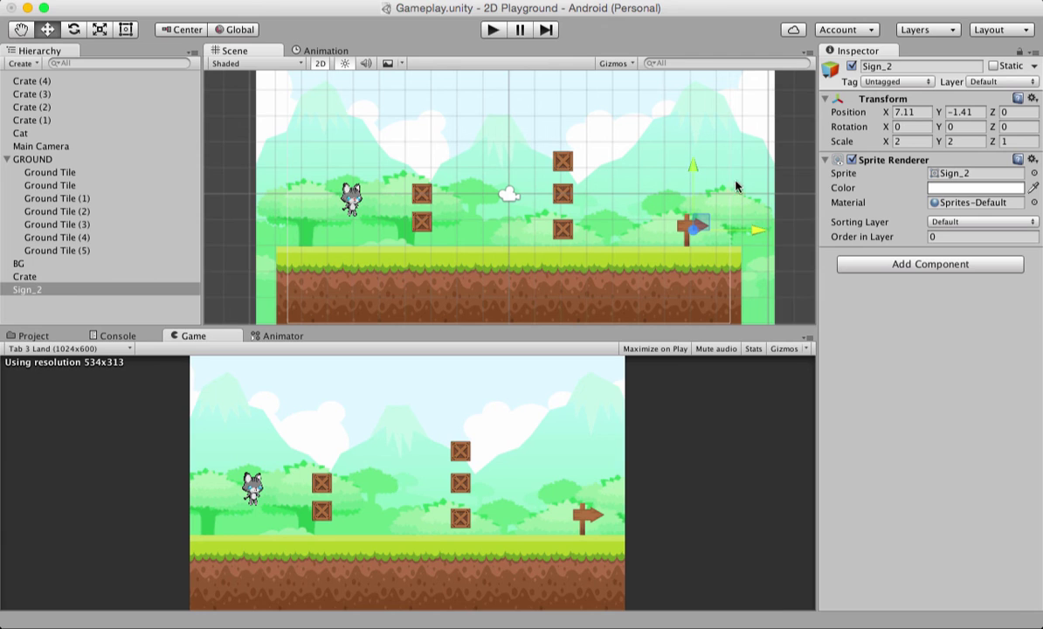
pyautogui.scroll(-5, 618, 162)
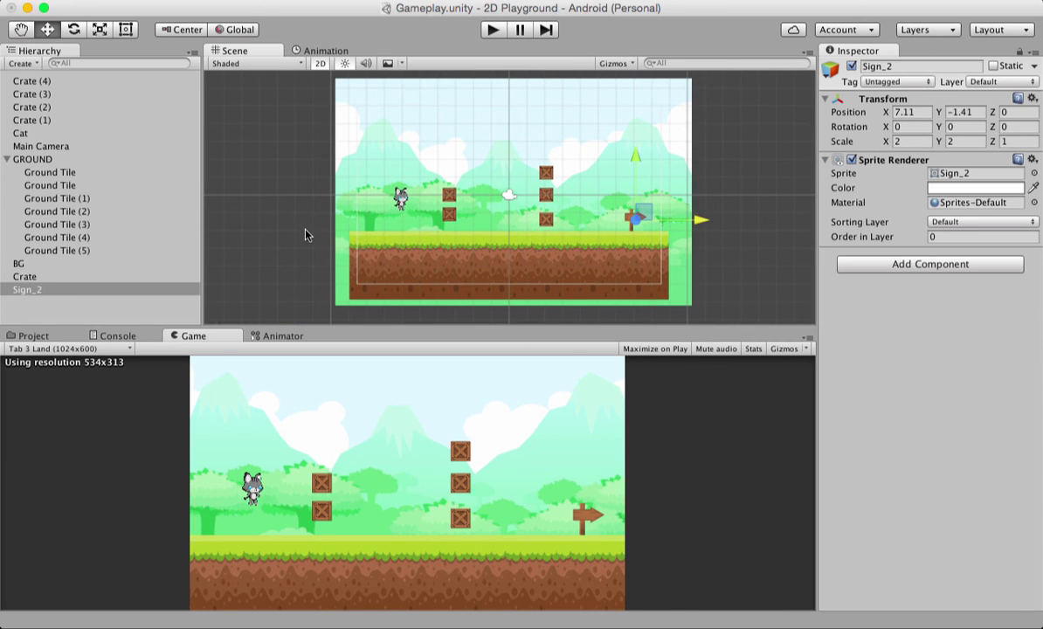